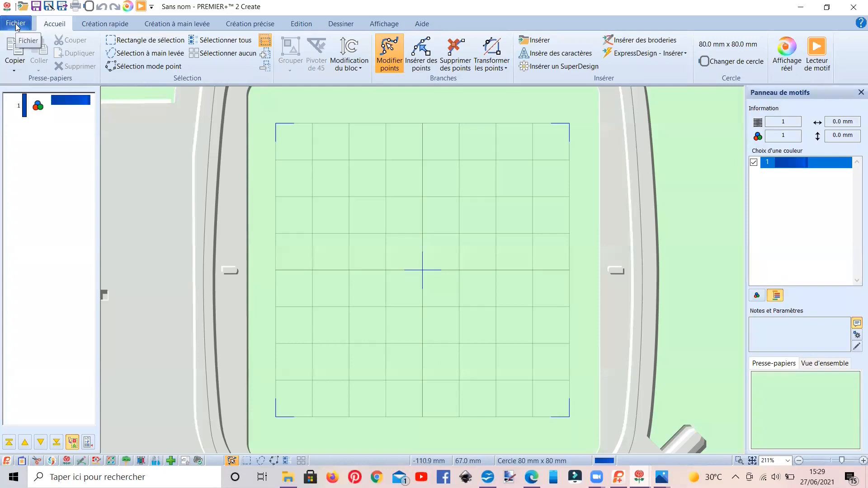
# - Start a new design by choosing to load a vector image as objects in the Draw window
pyautogui.click(16, 24)
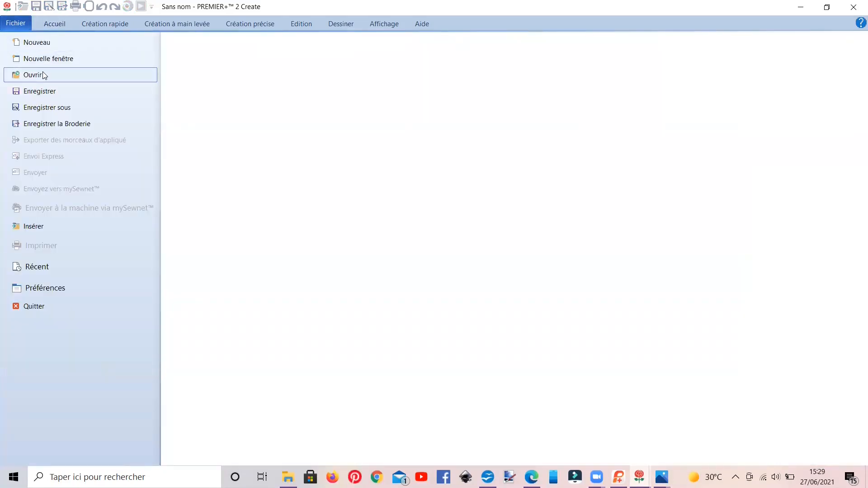
pyautogui.click(38, 42)
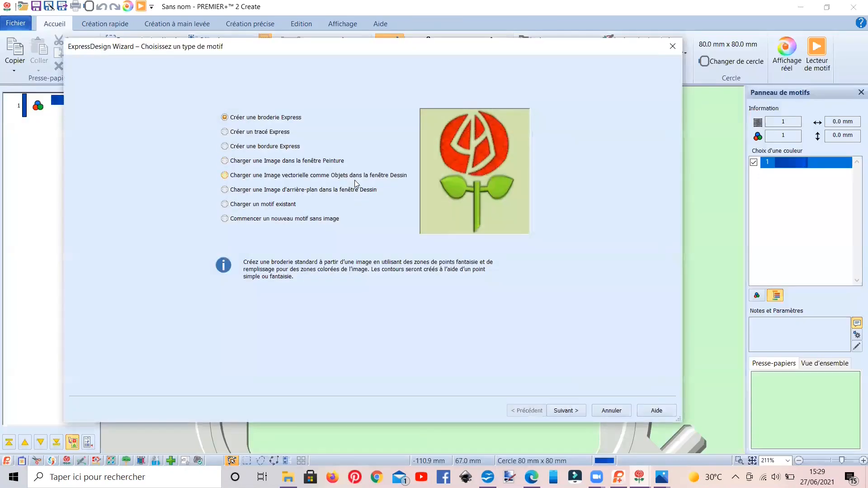
pyautogui.click(351, 176)
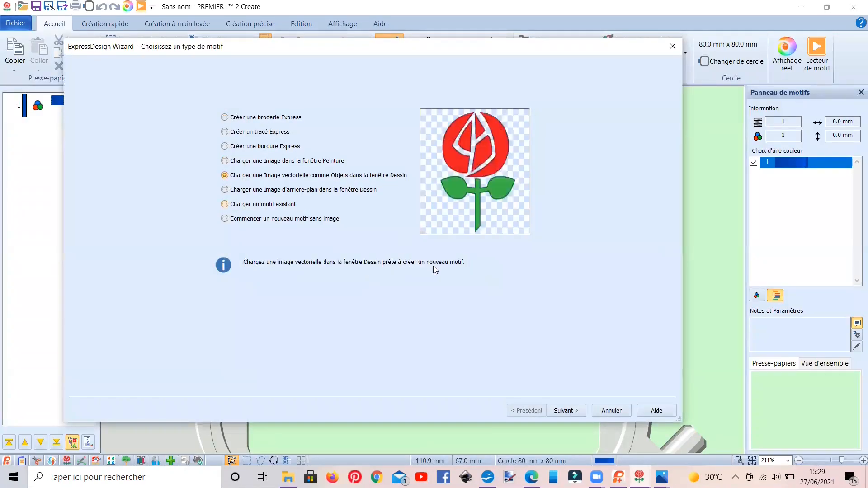
pyautogui.click(563, 410)
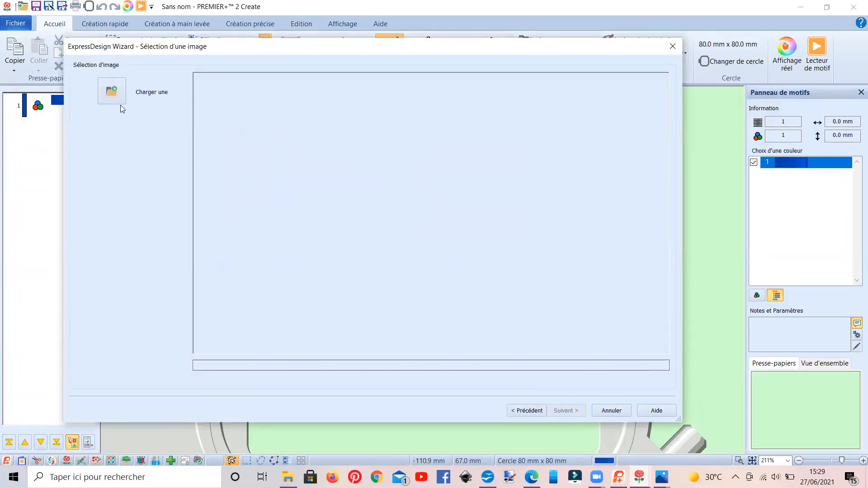
# - Load trapunto 2.svg from the DESSIN VIDEO folder in Documents and finish the wizard with the design fitted to the 80 x 80 mm hoop
pyautogui.click(120, 93)
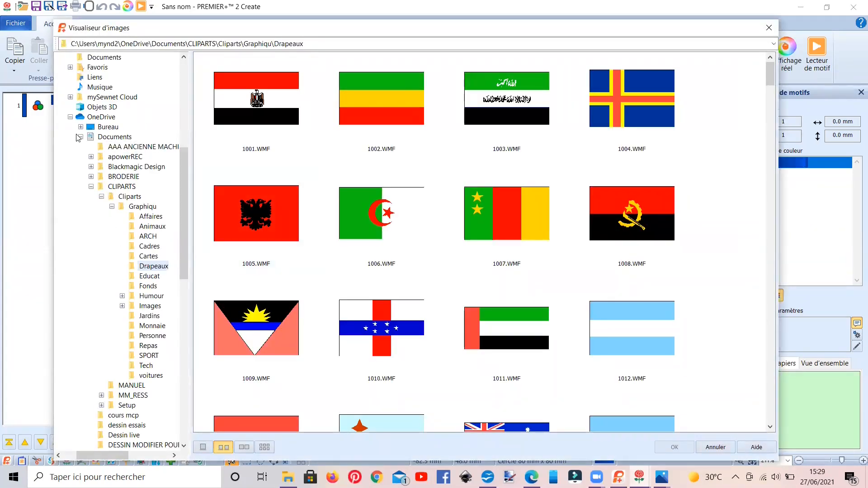
pyautogui.moveTo(186, 212); pyautogui.dragTo(156, 137)
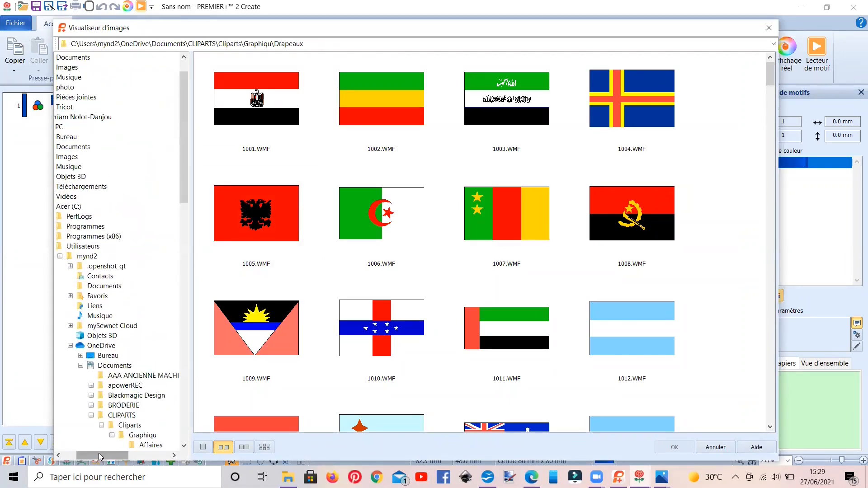
pyautogui.moveTo(102, 456); pyautogui.dragTo(88, 456)
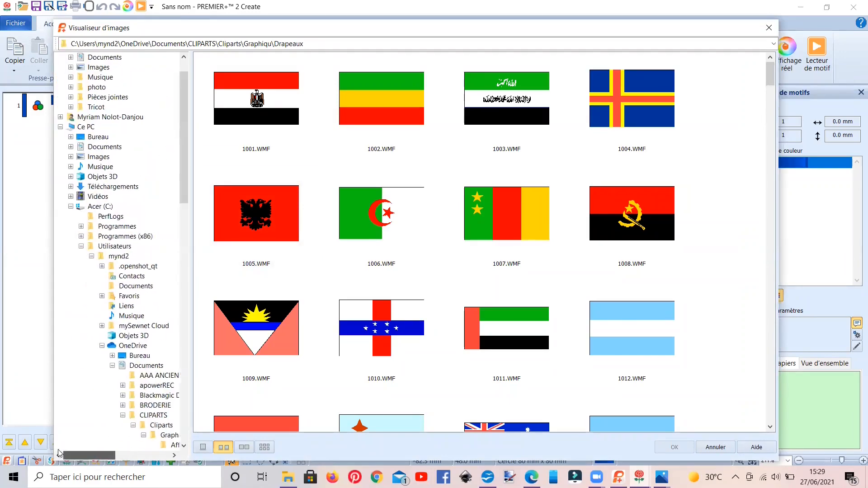
pyautogui.click(85, 59)
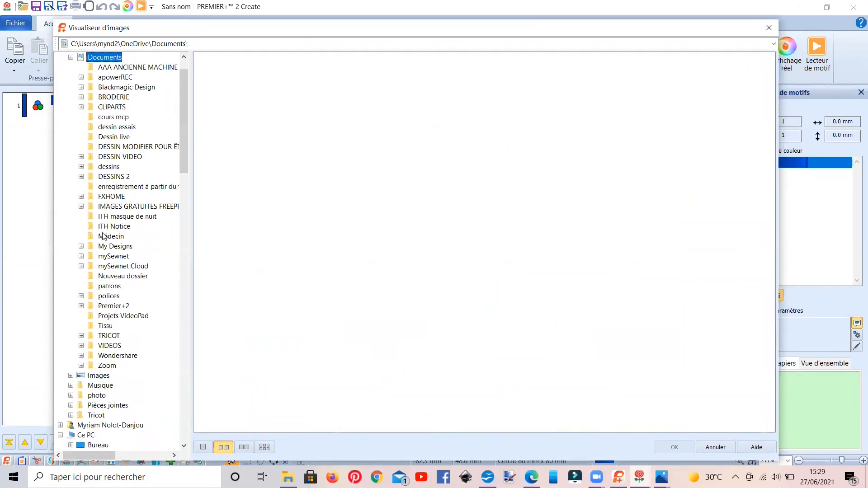
pyautogui.click(115, 157)
pyautogui.scroll(-5, 496, 283)
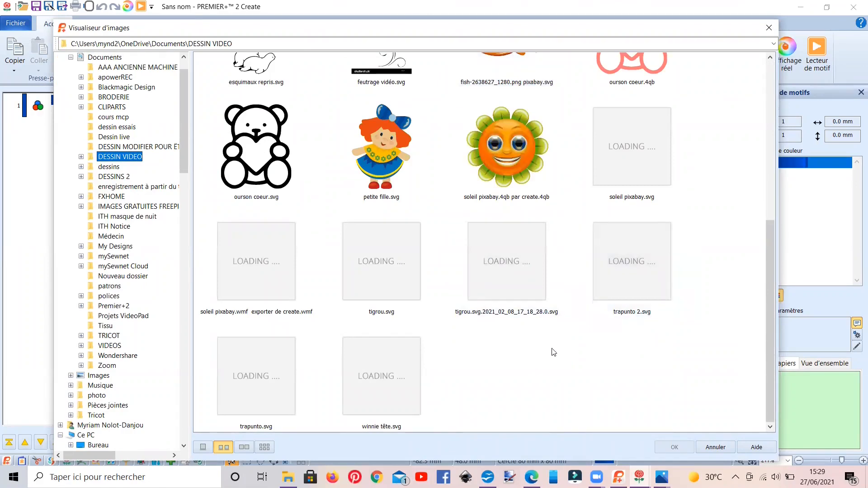
pyautogui.click(618, 284)
pyautogui.click(674, 448)
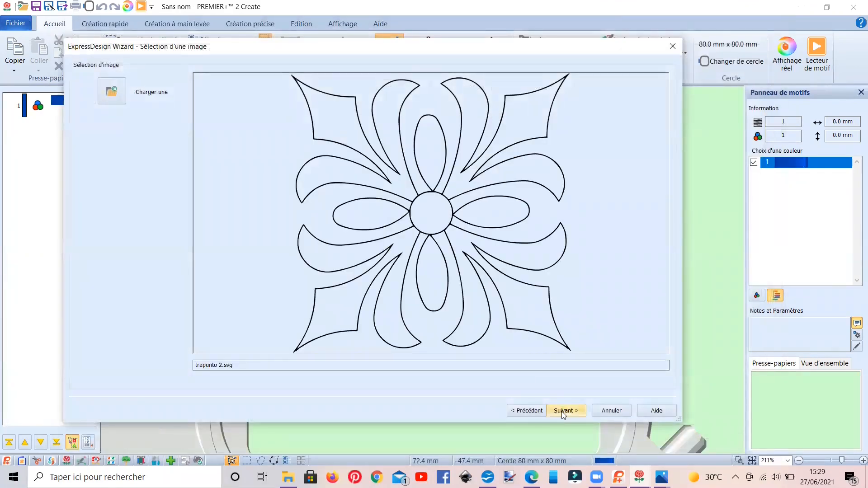
pyautogui.click(563, 411)
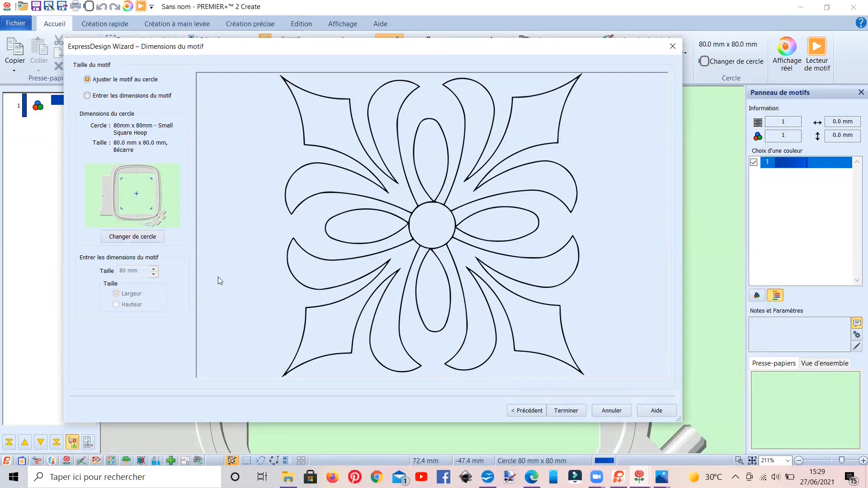
pyautogui.click(556, 411)
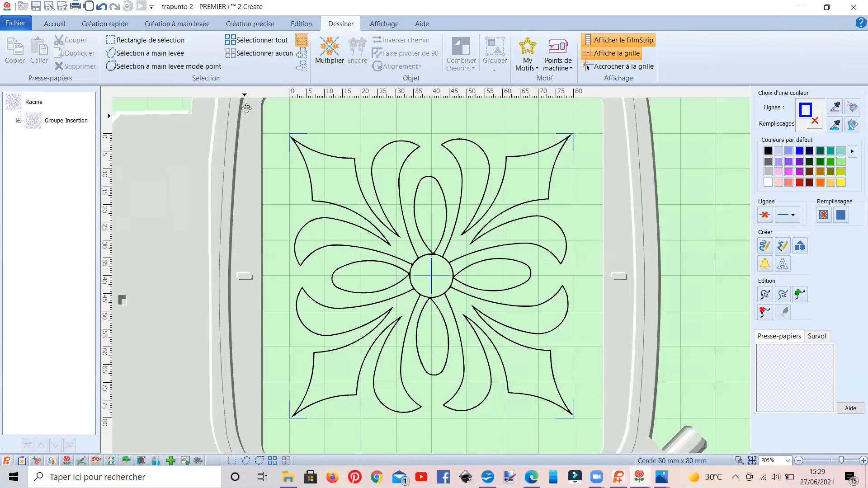
# - Convert the black lines of the trapunto drawing to stitches with Double Trace at colour tolerance 10, and preview the embroidery in the Design Player
pyautogui.click(102, 26)
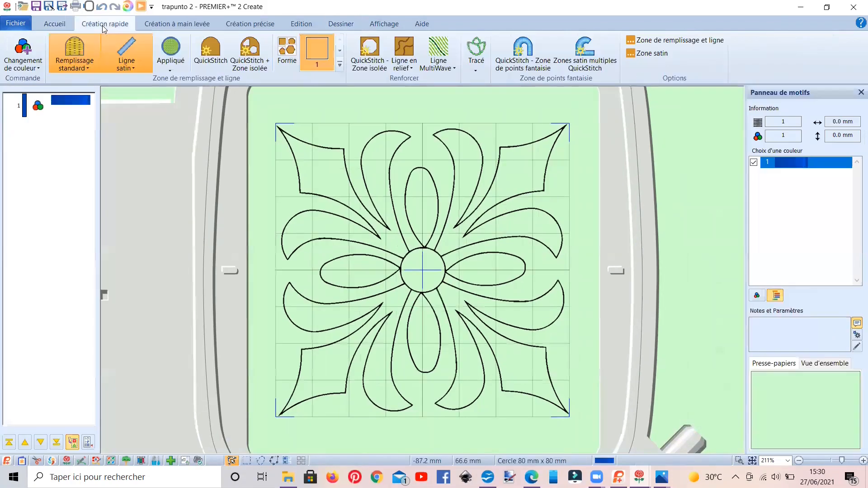
pyautogui.click(477, 61)
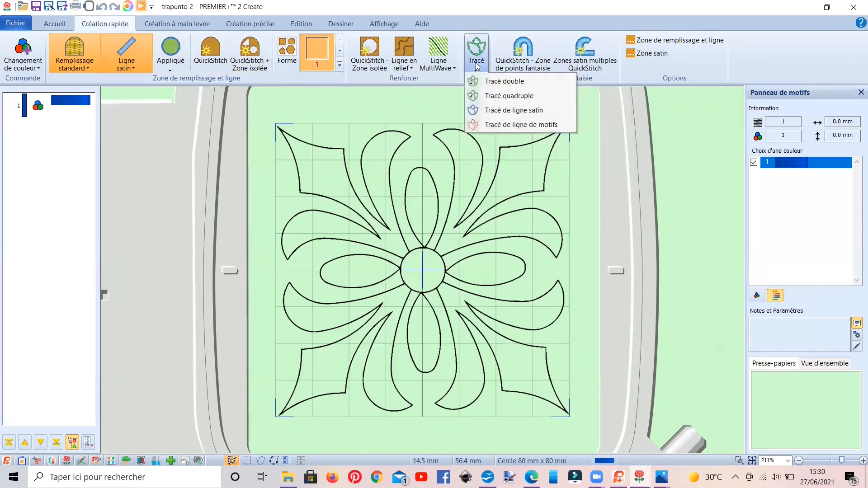
pyautogui.click(492, 82)
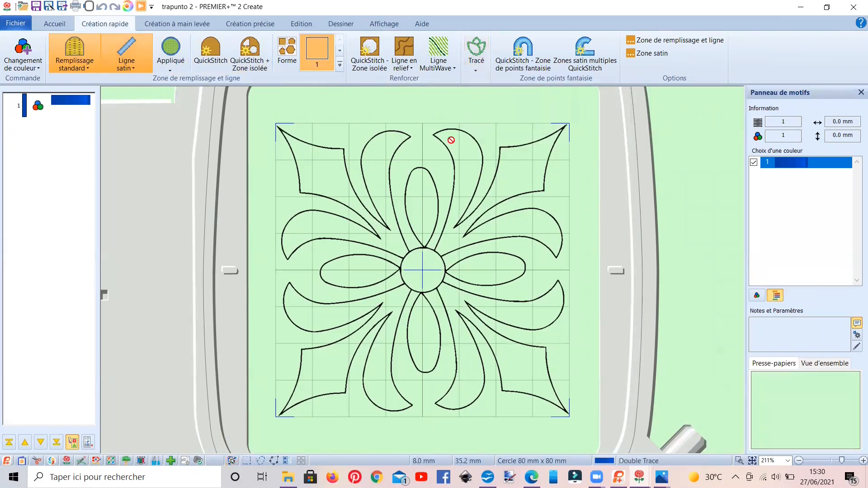
pyautogui.scroll(4, 436, 152)
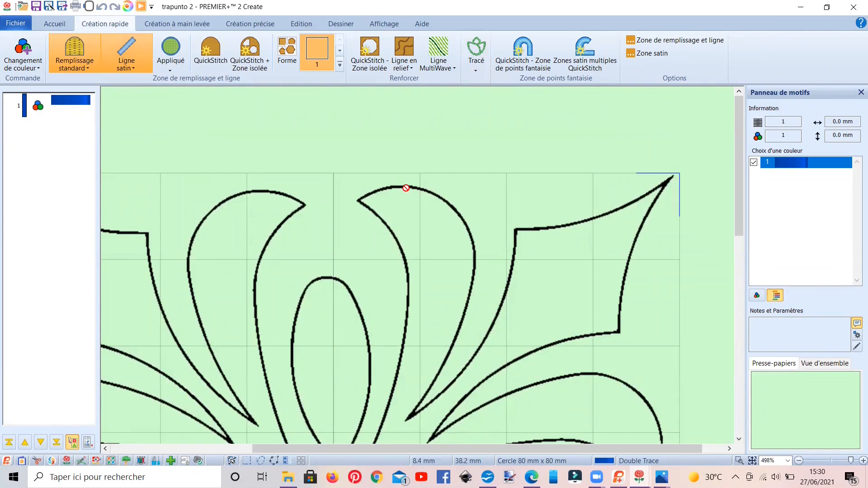
pyautogui.click(406, 189)
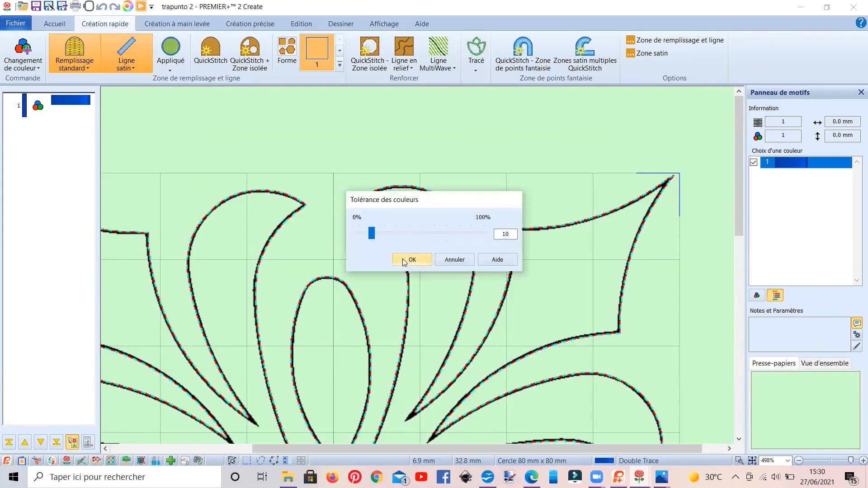
pyautogui.click(405, 261)
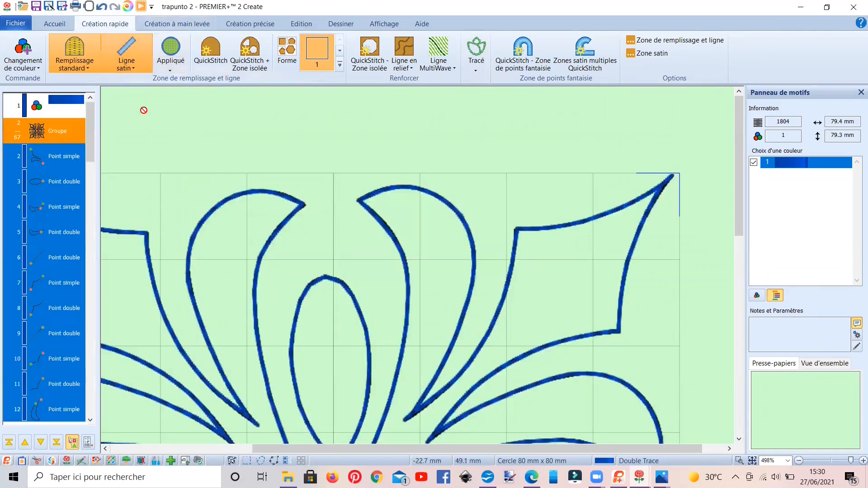
pyautogui.rightClick(197, 216)
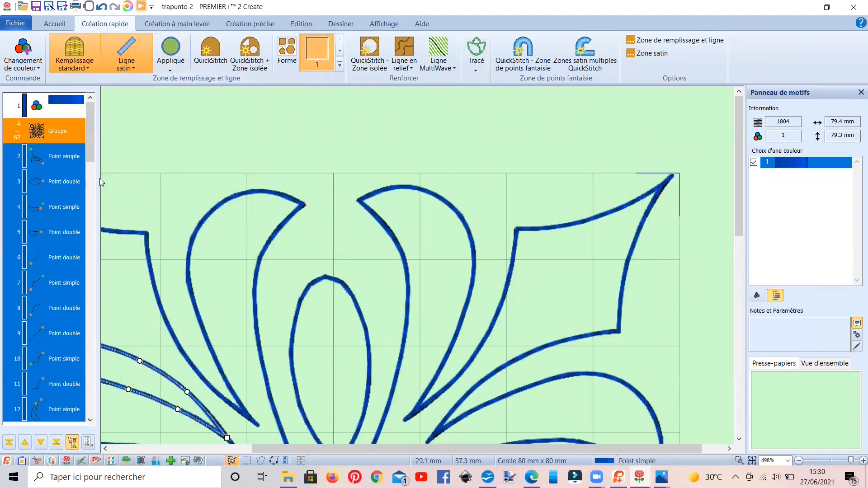
pyautogui.click(142, 6)
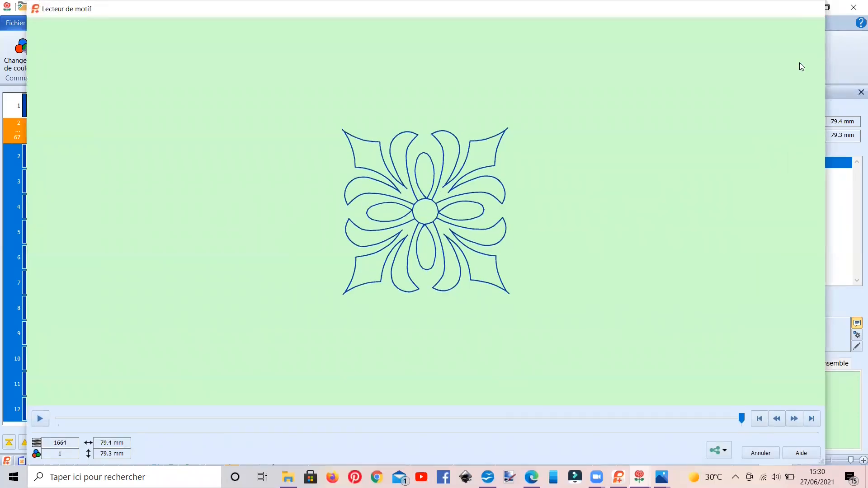
pyautogui.click(815, 8)
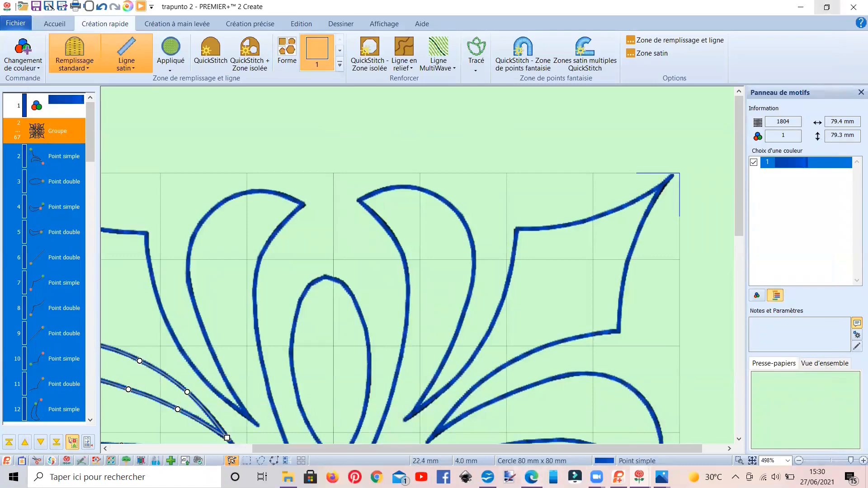
# - Switch to the browser's Bing image results for trapunto and examine the quilted examples for relief motifs and background stitching
pyautogui.moveTo(534, 474)
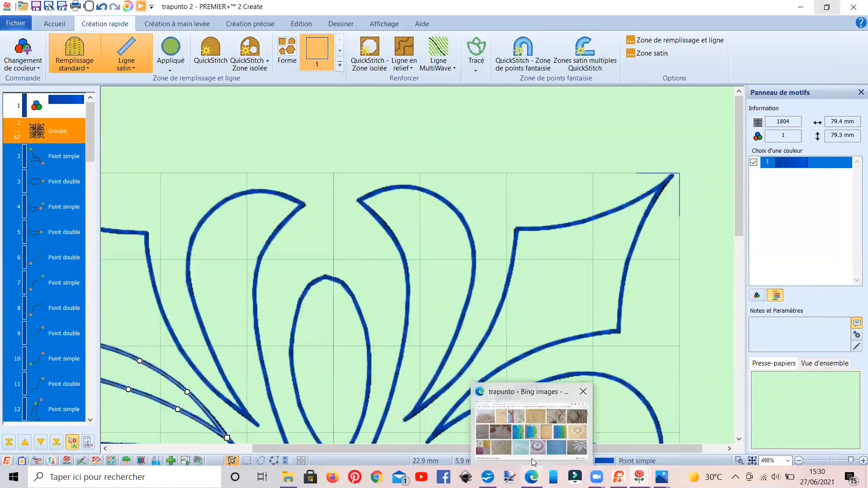
pyautogui.click(533, 435)
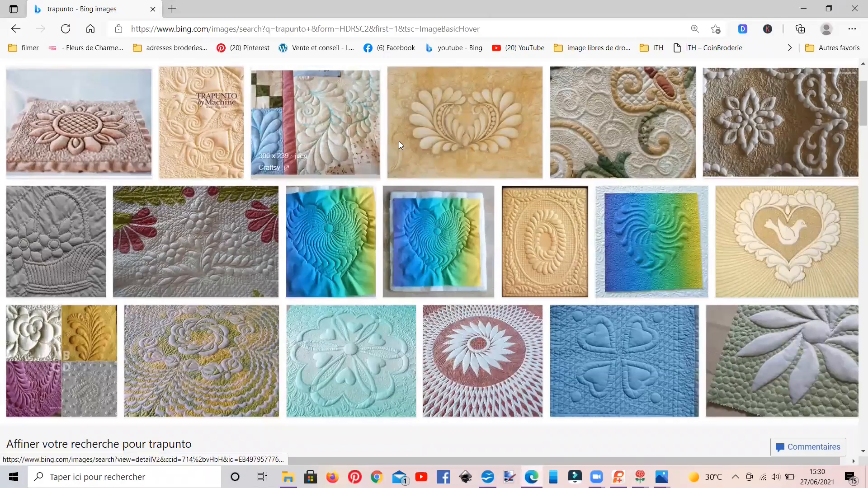
pyautogui.scroll(1, 451, 153)
pyautogui.scroll(-1, 455, 155)
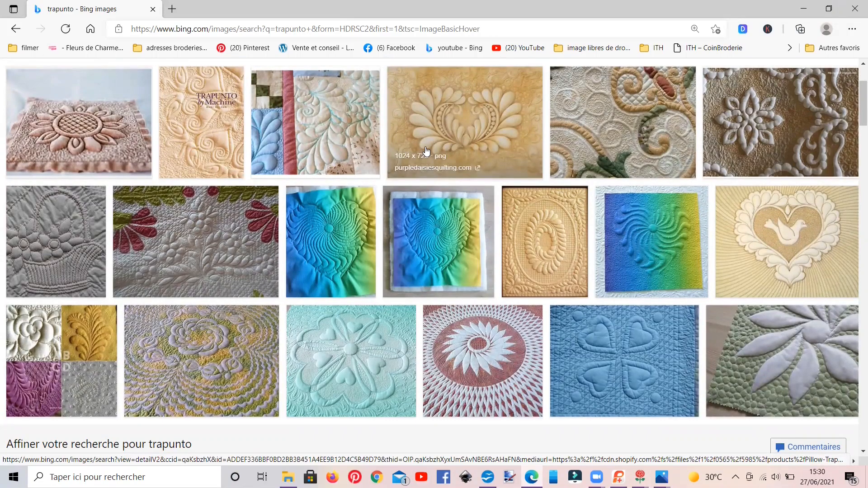
pyautogui.scroll(-1, 427, 150)
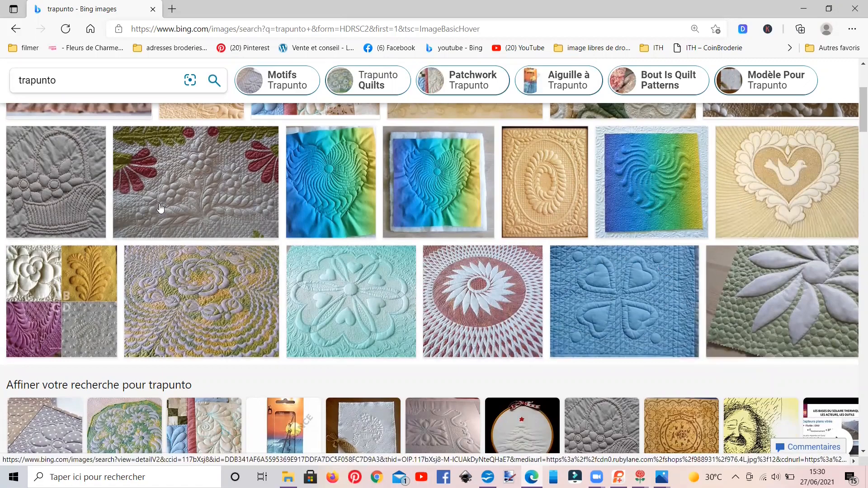
pyautogui.scroll(-4, 160, 208)
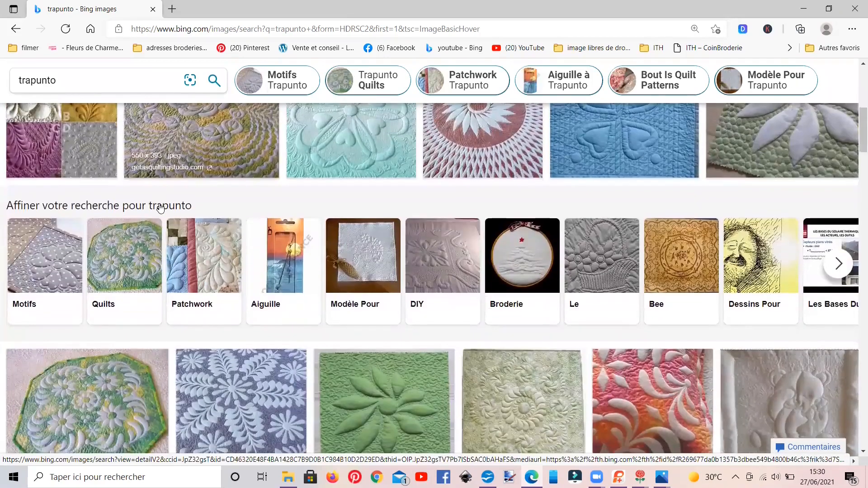
pyautogui.scroll(-1, 160, 208)
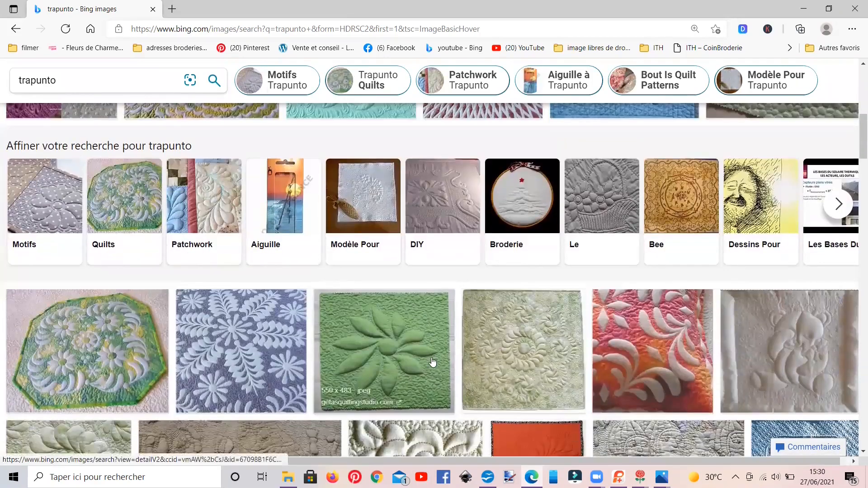
pyautogui.scroll(-1, 343, 298)
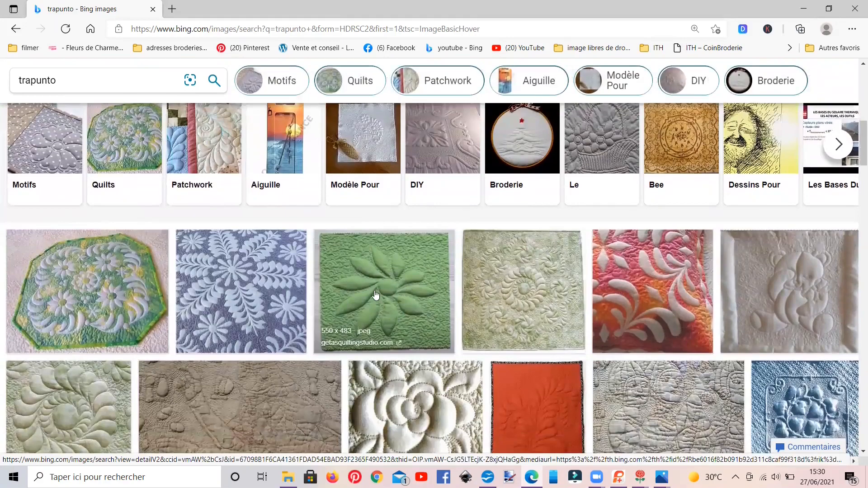
pyautogui.scroll(-1, 376, 296)
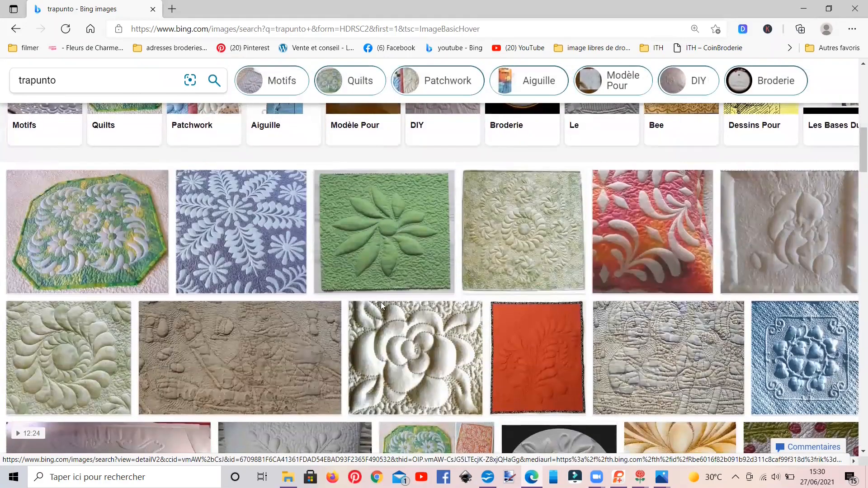
pyautogui.scroll(-1, 415, 297)
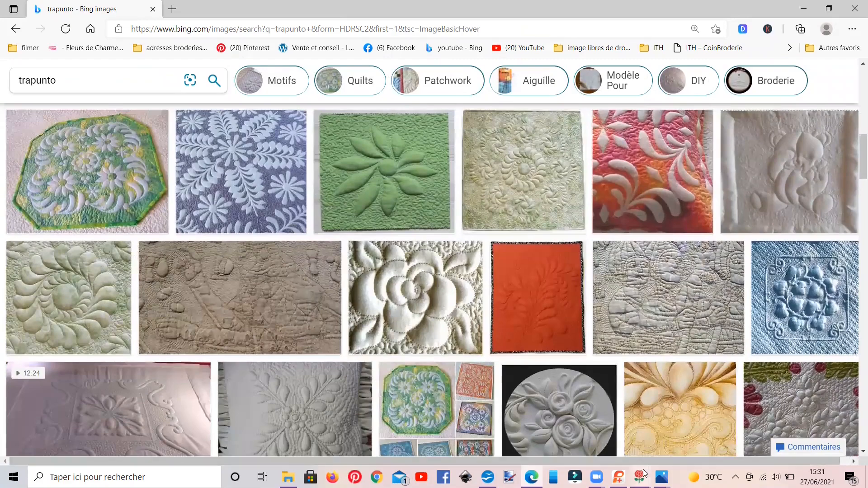
# - Switch to Photos and examine the stitched samples patch 2 (3).JPG, patch 3 (2).JPG and patch 1 (2).JPG
pyautogui.moveTo(661, 477)
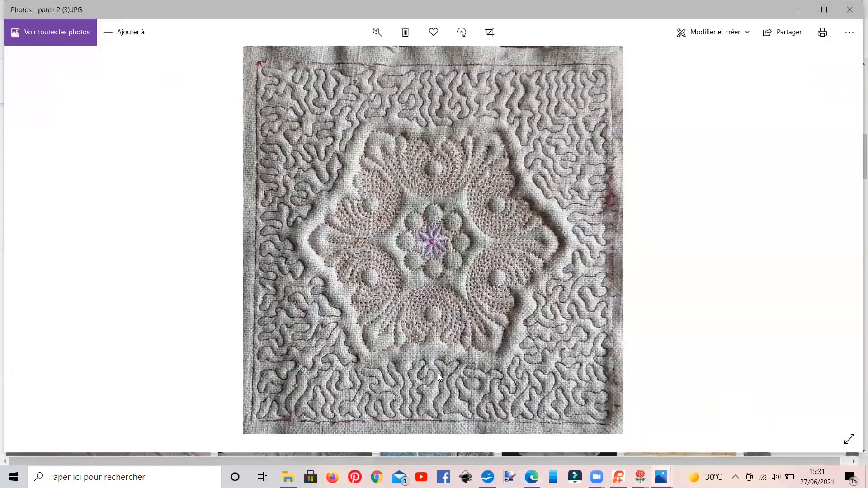
pyautogui.click(464, 412)
pyautogui.moveTo(661, 477)
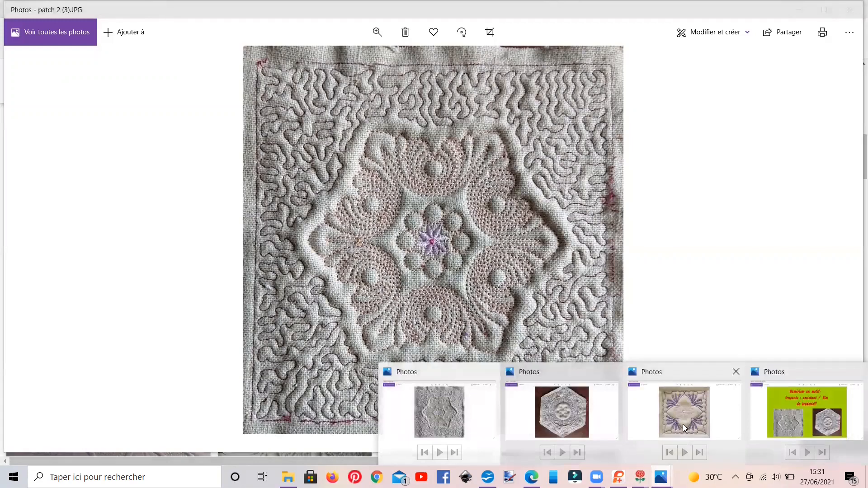
pyautogui.click(683, 424)
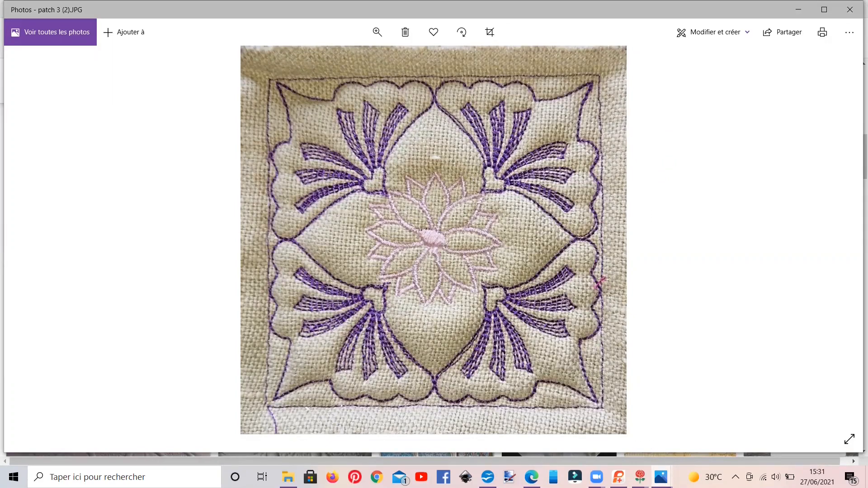
pyautogui.click(662, 478)
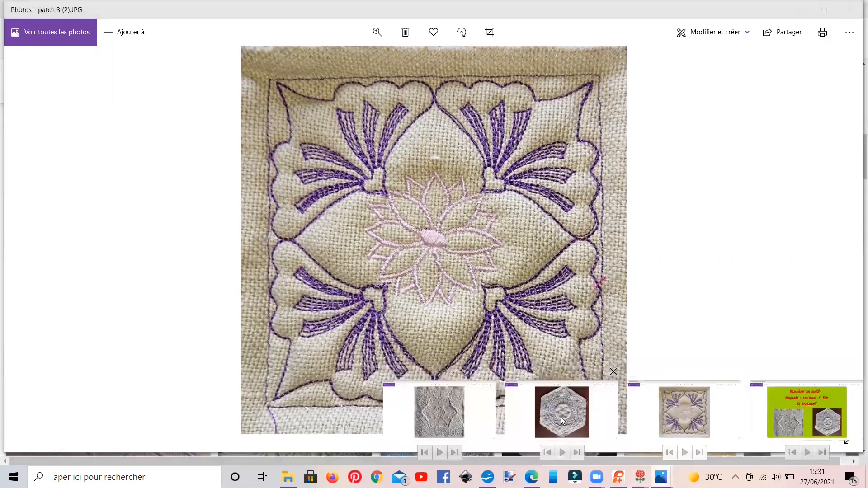
pyautogui.click(561, 417)
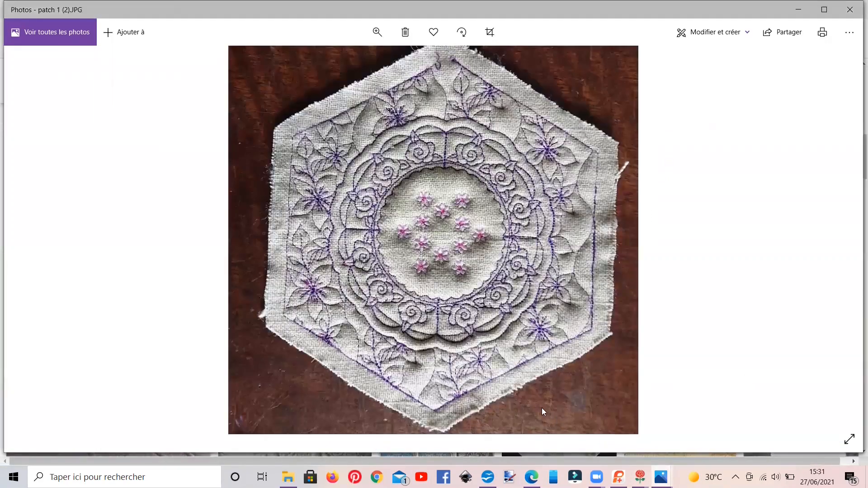
# - Switch to the trapunto 2 design in PREMIER+ 2 Create and examine the individual single and double stitch lines within the group
pyautogui.click(639, 477)
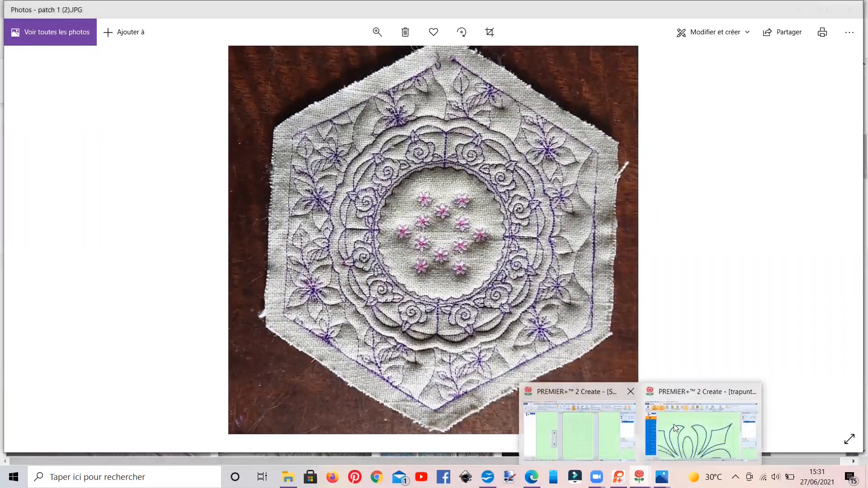
pyautogui.click(695, 430)
pyautogui.scroll(-5, 504, 346)
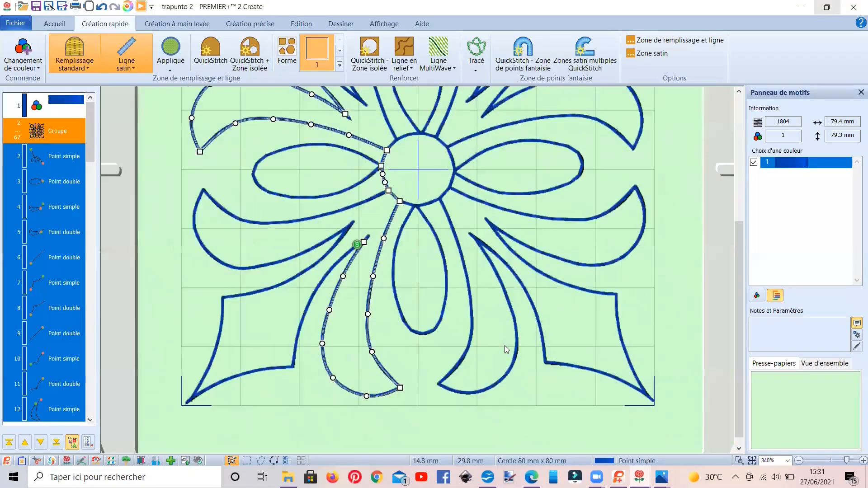
pyautogui.scroll(-6, 491, 342)
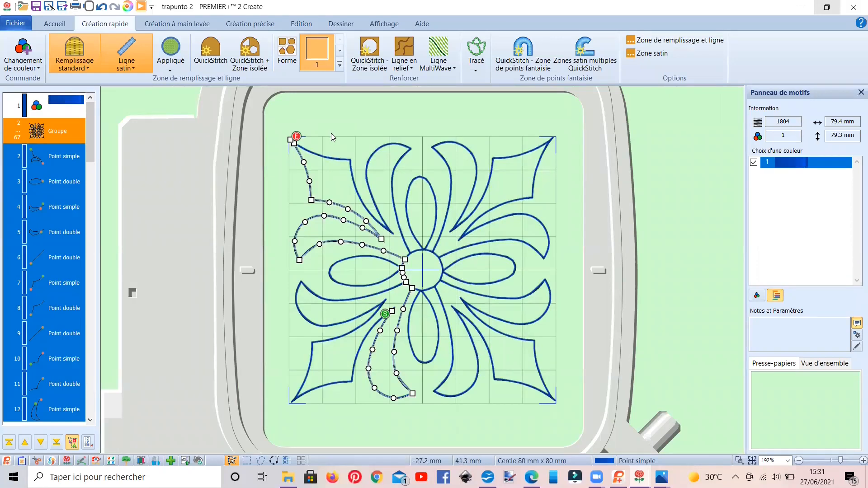
pyautogui.click(370, 158)
pyautogui.click(64, 233)
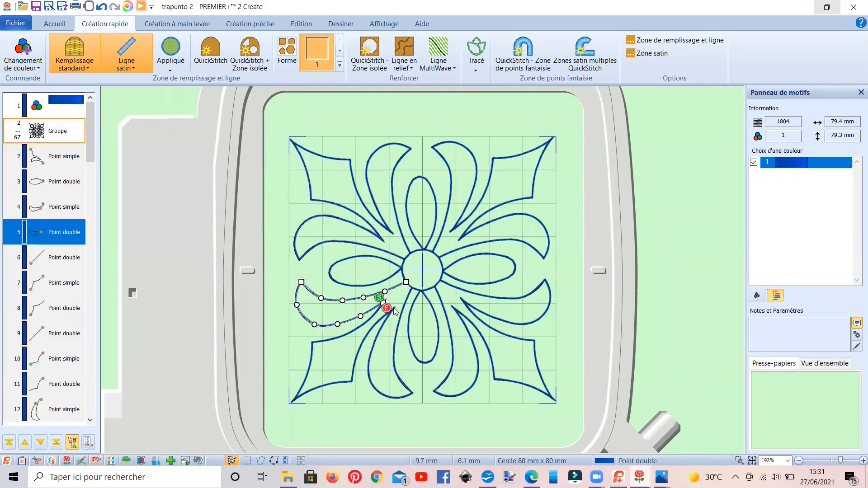
pyautogui.click(73, 259)
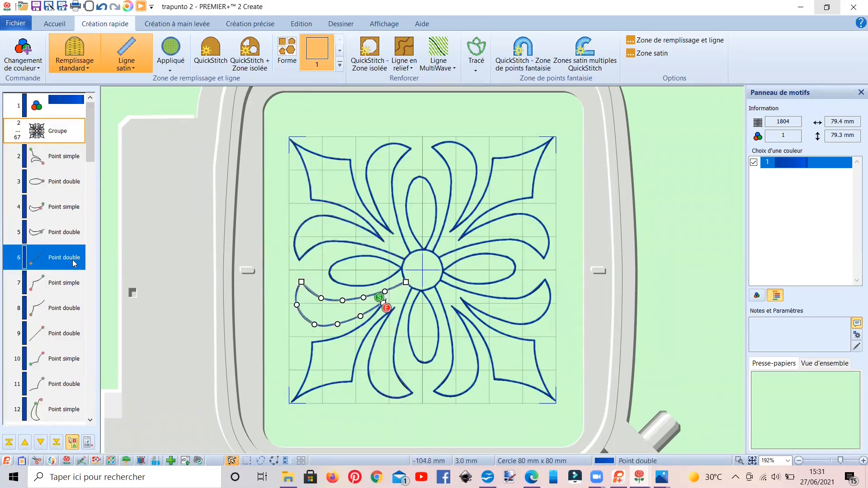
pyautogui.click(66, 287)
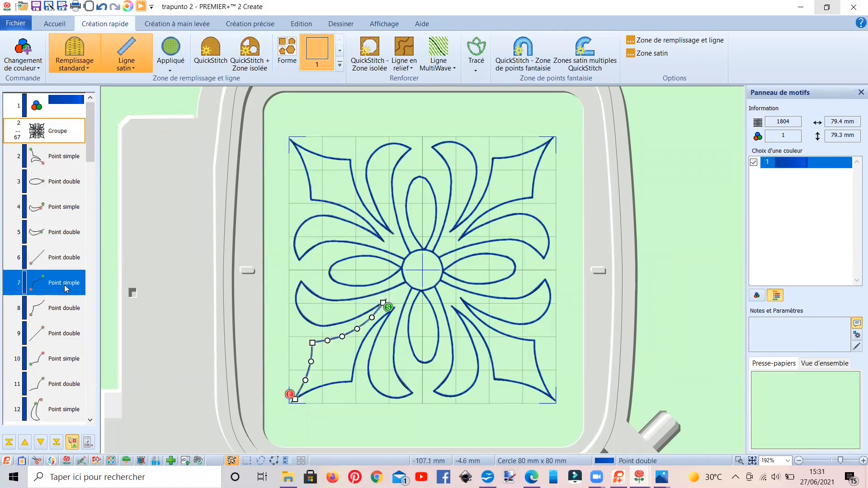
pyautogui.click(59, 335)
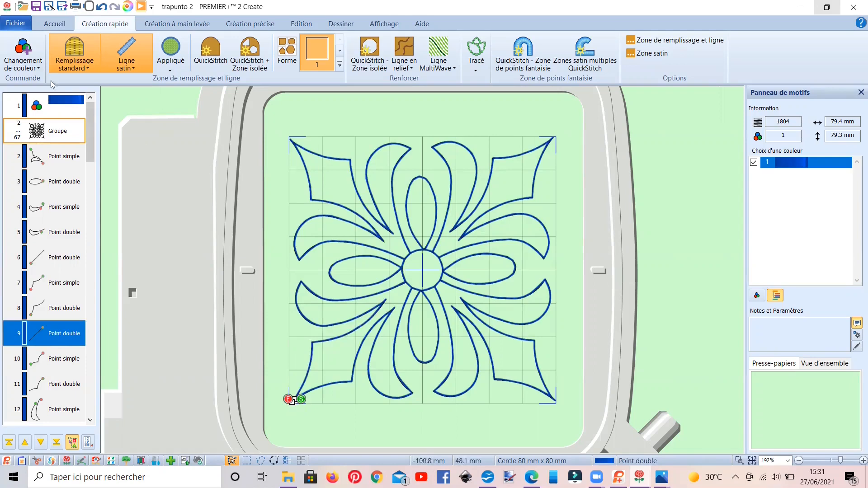
# - Save the design as trapunto 2.edo in the AAA VIDEOS folder of the Edo samples
pyautogui.click(14, 24)
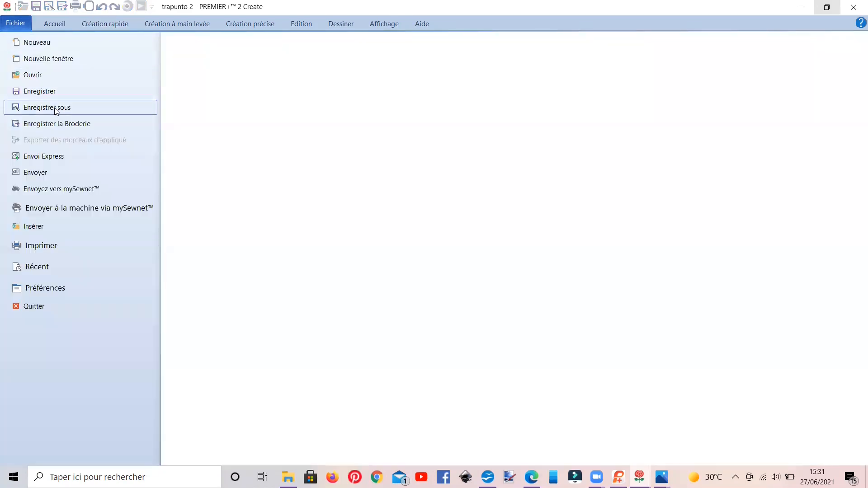
pyautogui.click(53, 107)
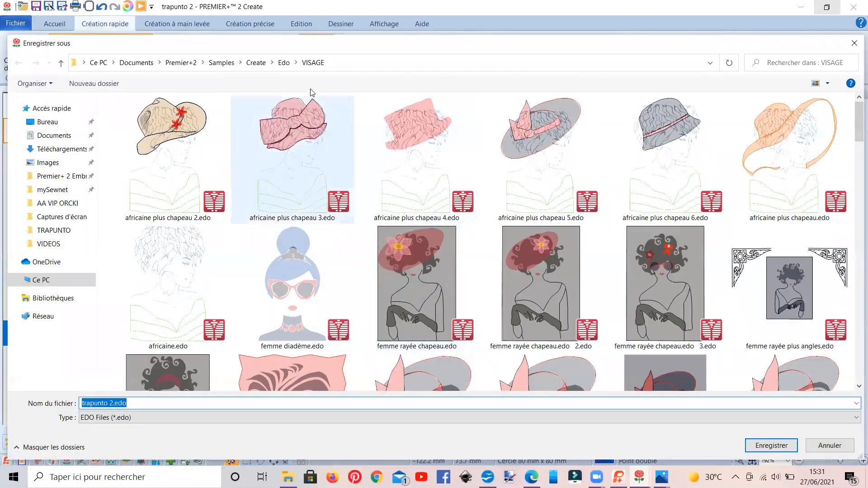
pyautogui.click(284, 64)
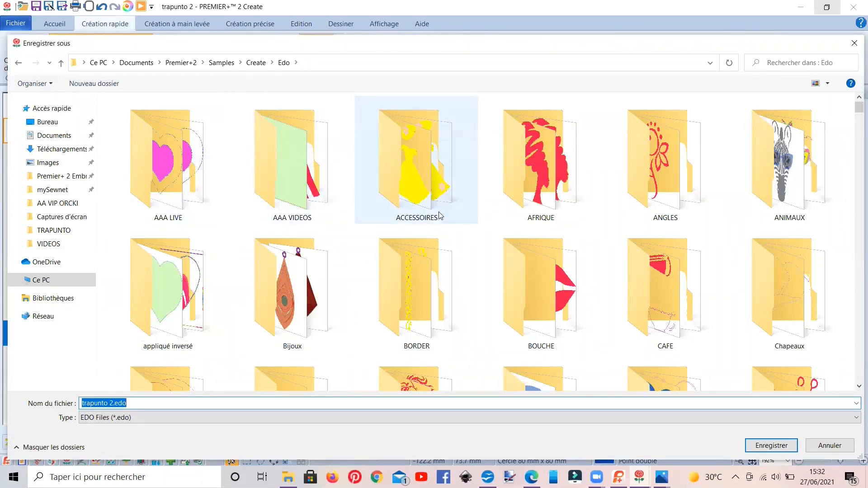
pyautogui.doubleClick(299, 178)
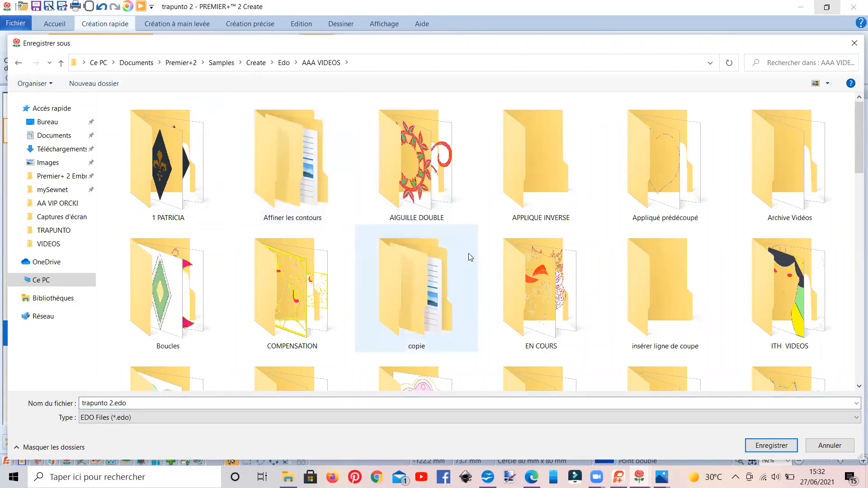
pyautogui.scroll(-2, 525, 281)
pyautogui.scroll(-3, 525, 284)
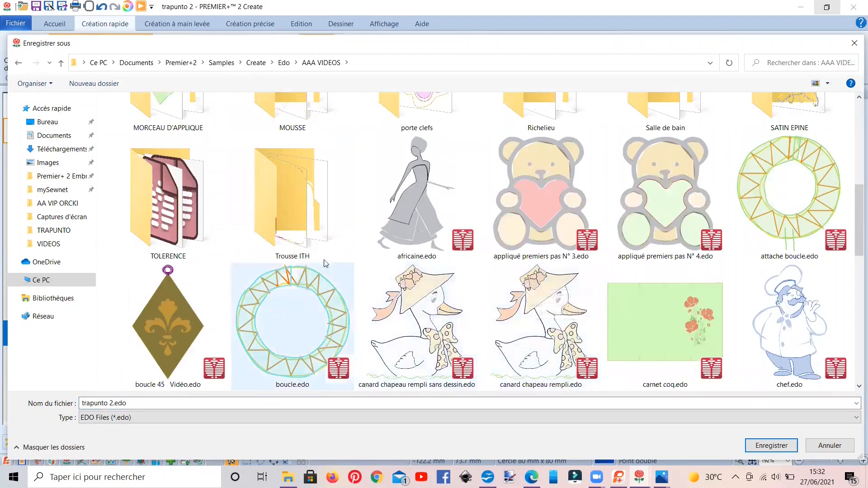
pyautogui.scroll(2, 597, 254)
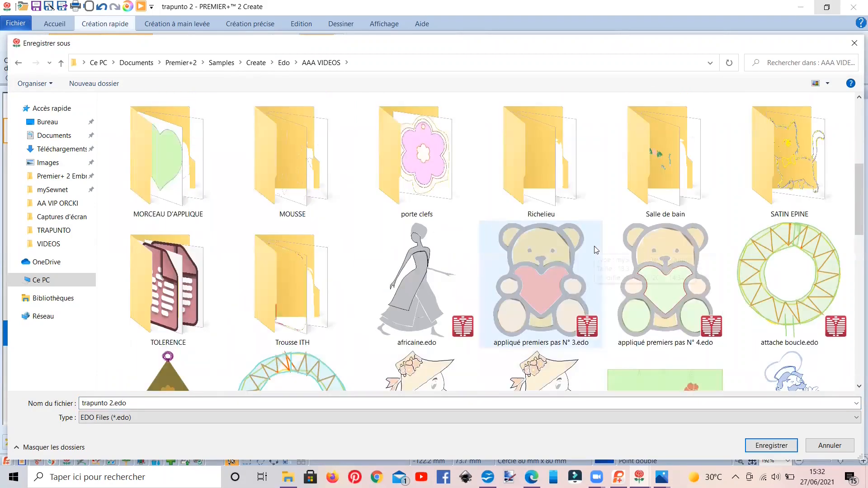
pyautogui.scroll(2, 592, 245)
pyautogui.scroll(-2, 593, 245)
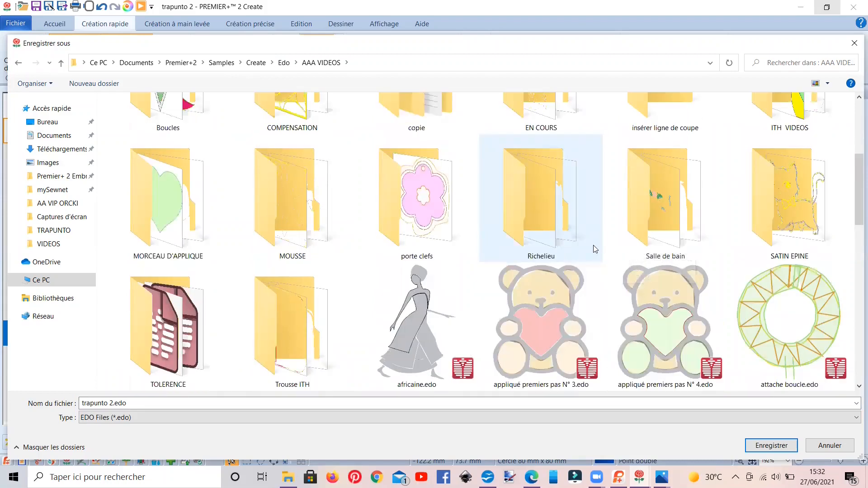
pyautogui.scroll(-6, 283, 289)
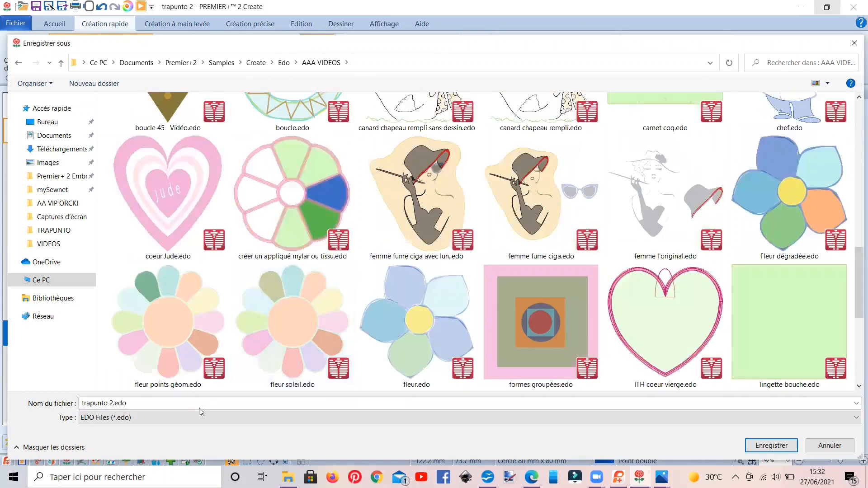
pyautogui.click(771, 446)
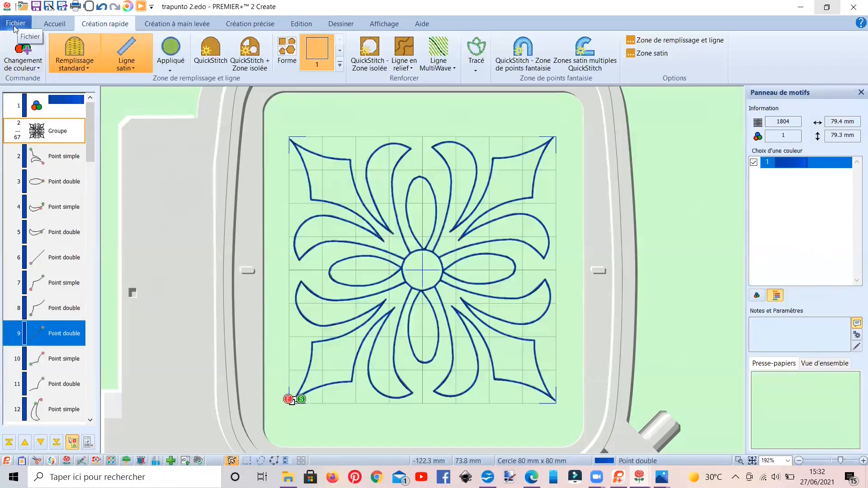
# - Set up the embroidery export in Husqvarna Viking / Pfaff (.vp4) format, keeping ColorSort and stitch length optimisation enabled
pyautogui.click(15, 25)
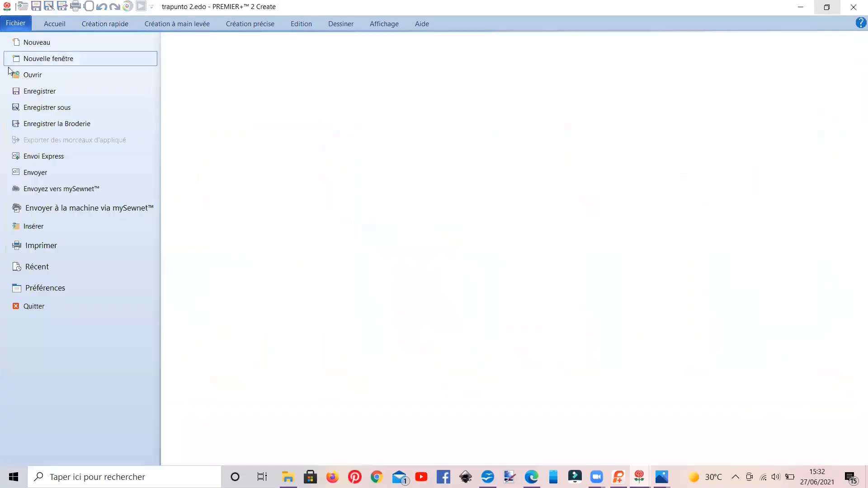
pyautogui.click(49, 122)
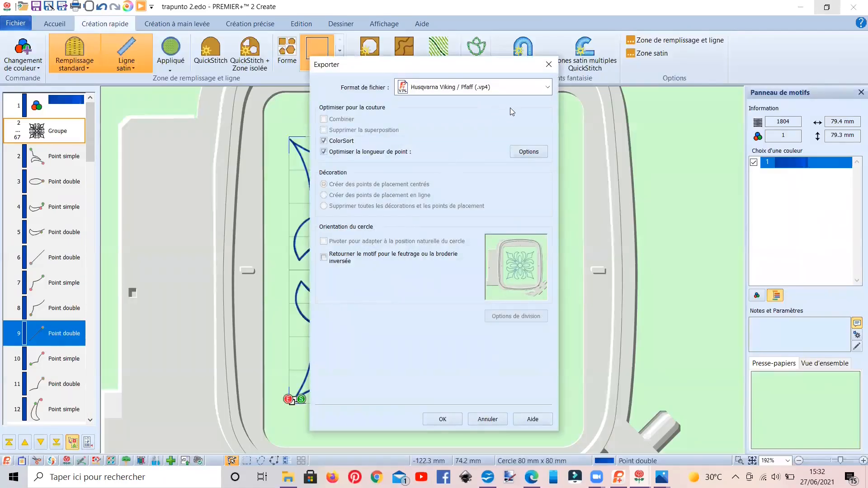
pyautogui.click(548, 88)
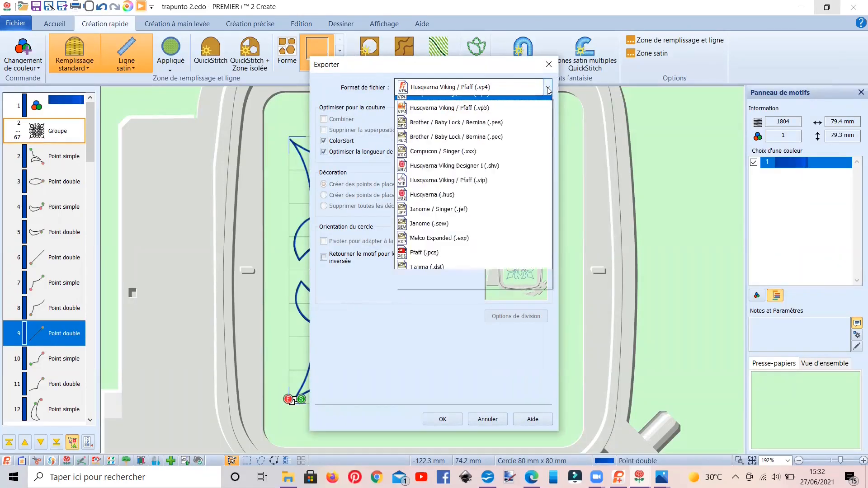
pyautogui.click(473, 114)
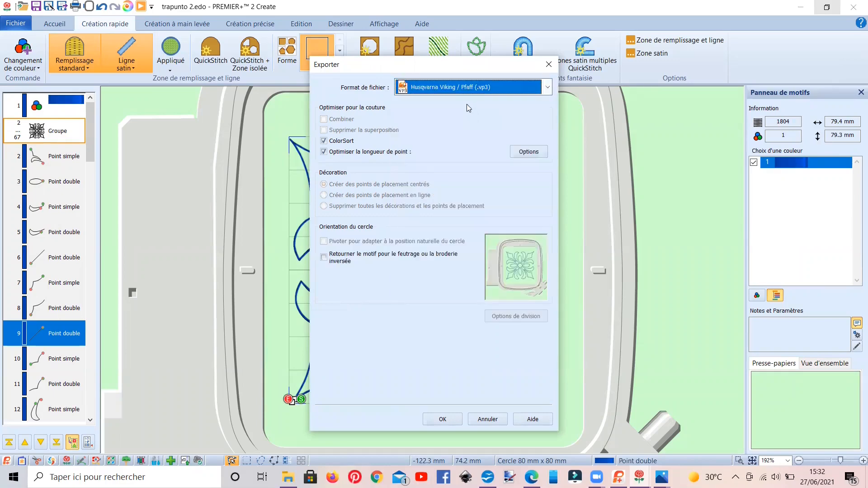
pyautogui.click(545, 88)
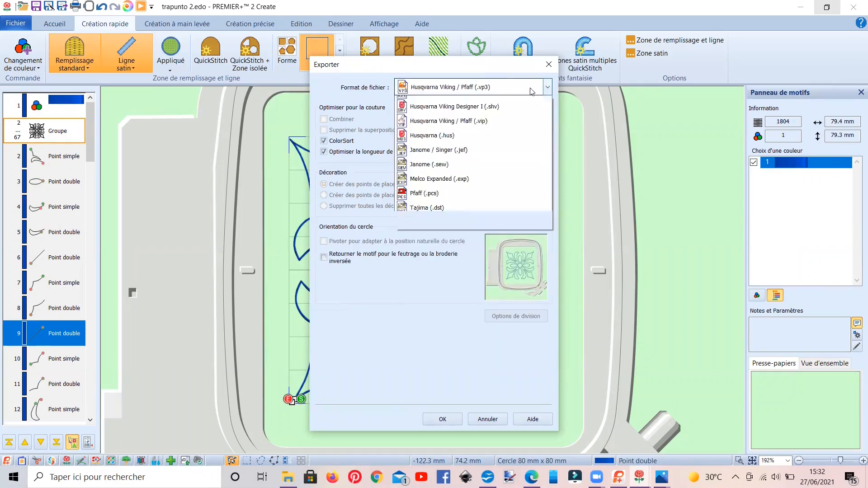
pyautogui.click(494, 98)
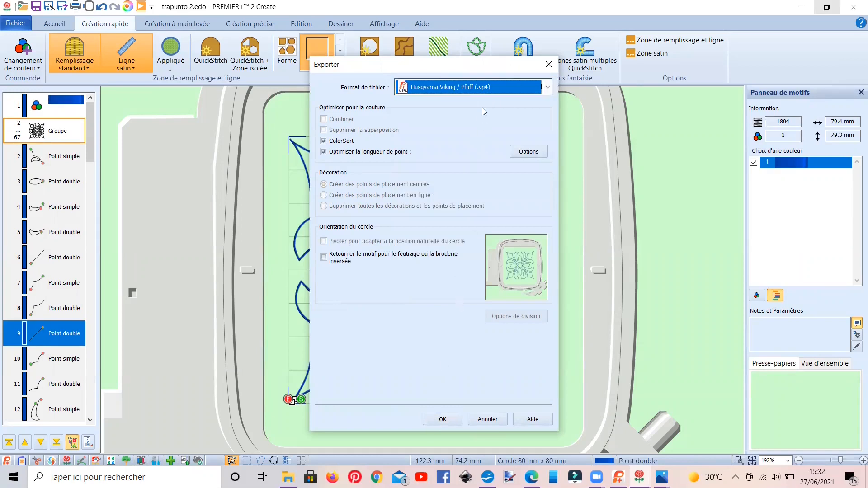
pyautogui.click(446, 419)
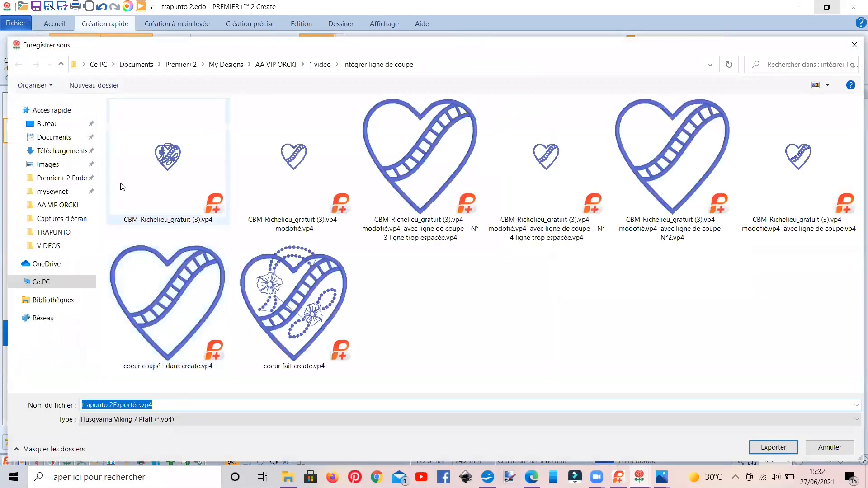
# - Export the embroidery as trapunto 2Exportée.vp4 to the TRAPUNTO folder inside 1 vidéo
pyautogui.click(320, 63)
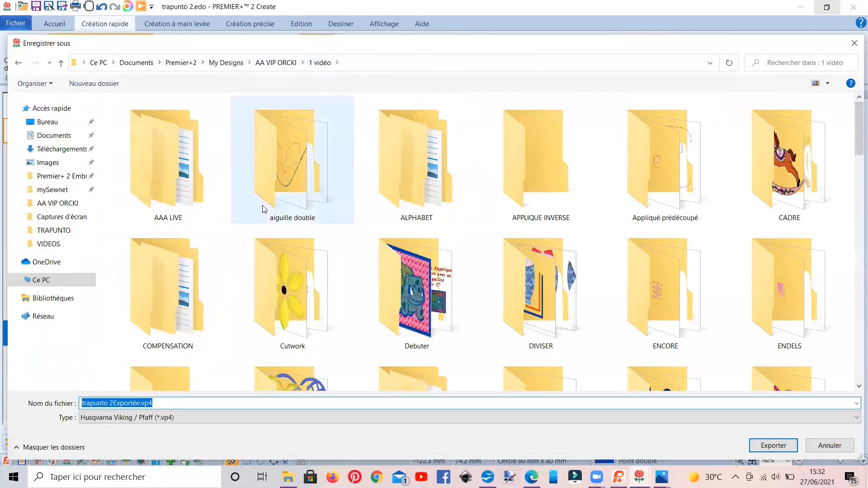
pyautogui.scroll(-10, 304, 219)
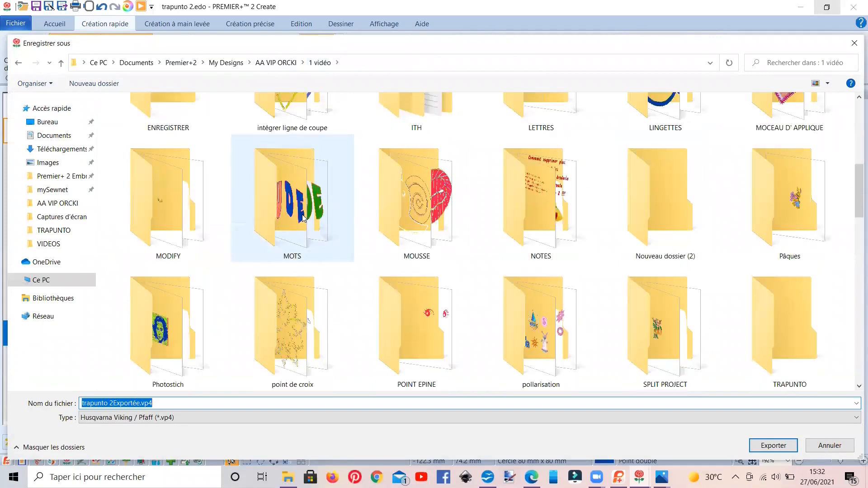
pyautogui.scroll(2, 304, 218)
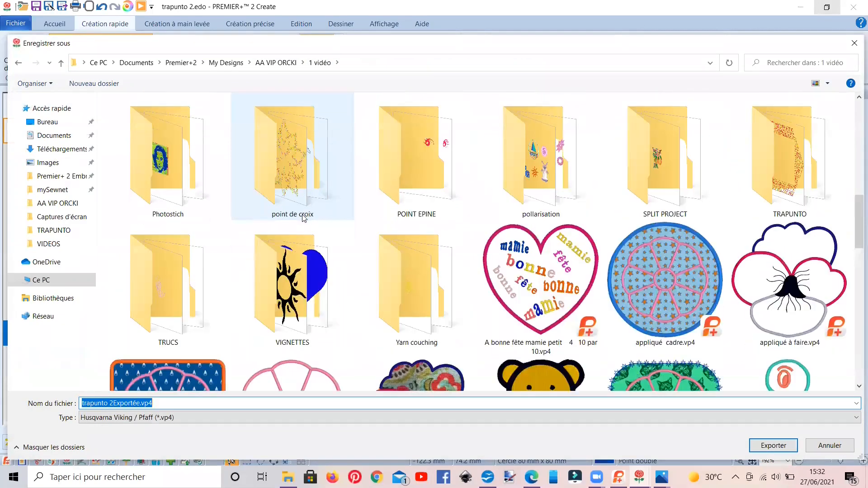
pyautogui.doubleClick(787, 169)
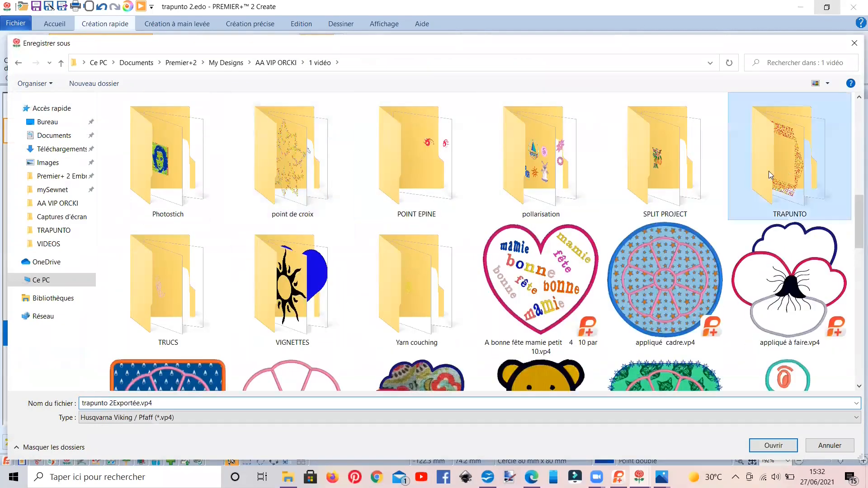
pyautogui.click(196, 408)
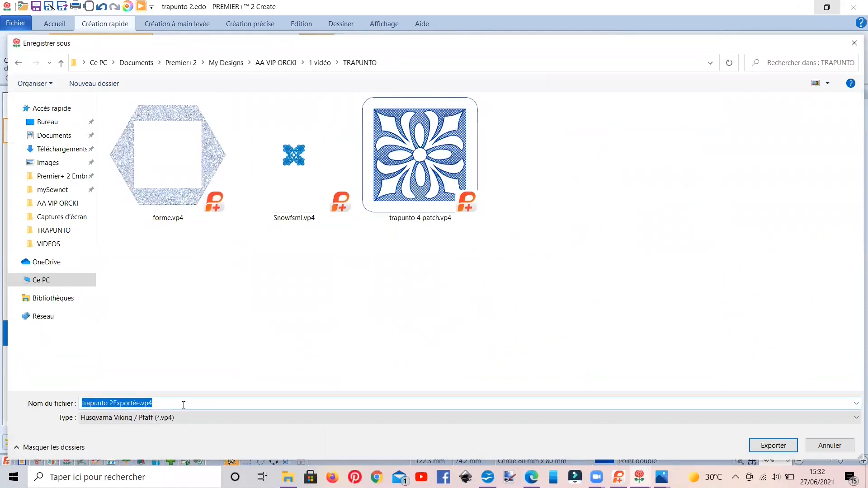
pyautogui.click(184, 405)
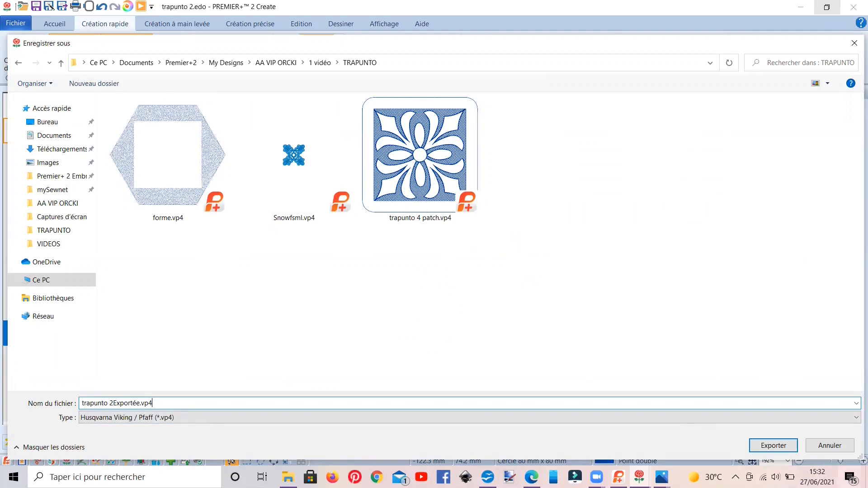
pyautogui.click(768, 444)
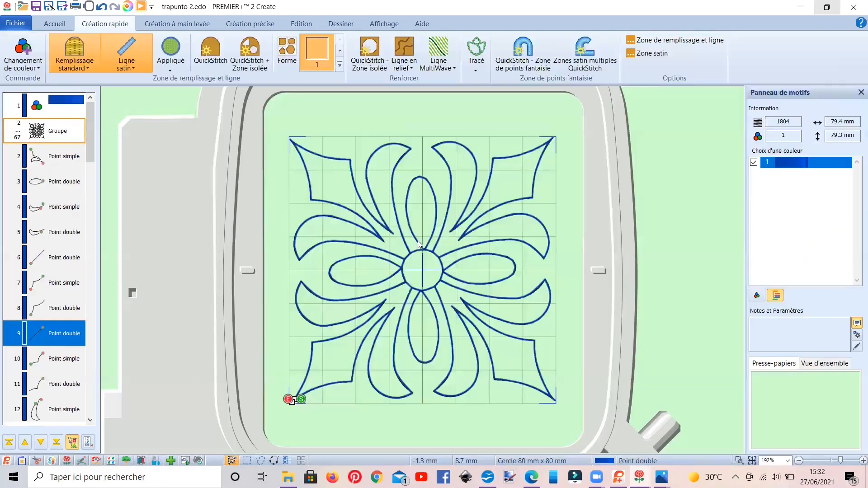
# - Switch to PREMIER+ 2 Embroidery Ultra and browse to the TRAPUNTO folder inside 1 vidéo for a design to open
pyautogui.moveTo(618, 477)
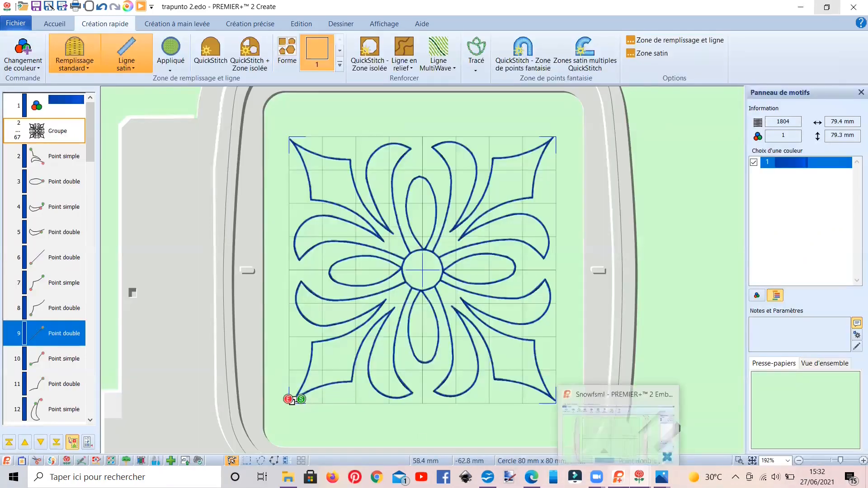
pyautogui.click(598, 441)
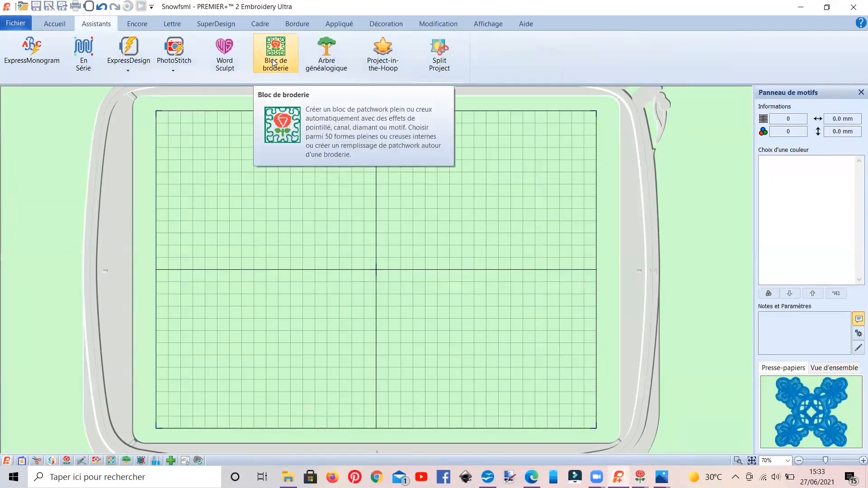
pyautogui.click(14, 28)
pyautogui.click(68, 75)
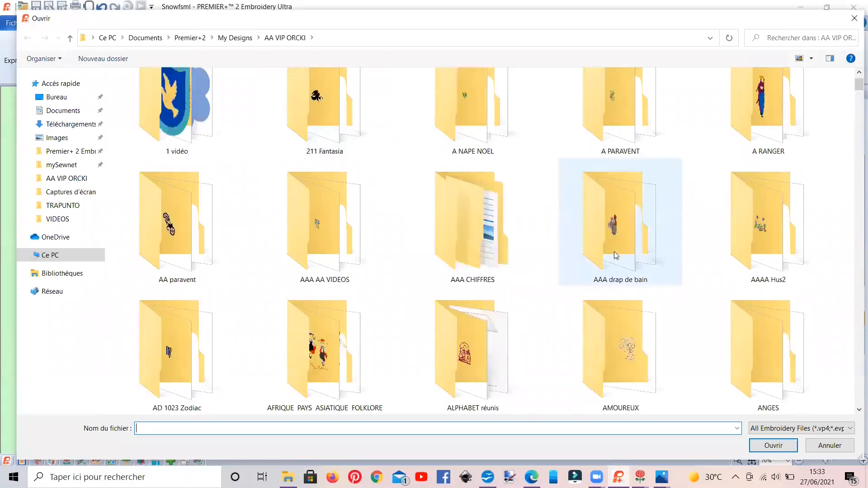
pyautogui.scroll(-2, 614, 255)
pyautogui.scroll(-4, 614, 255)
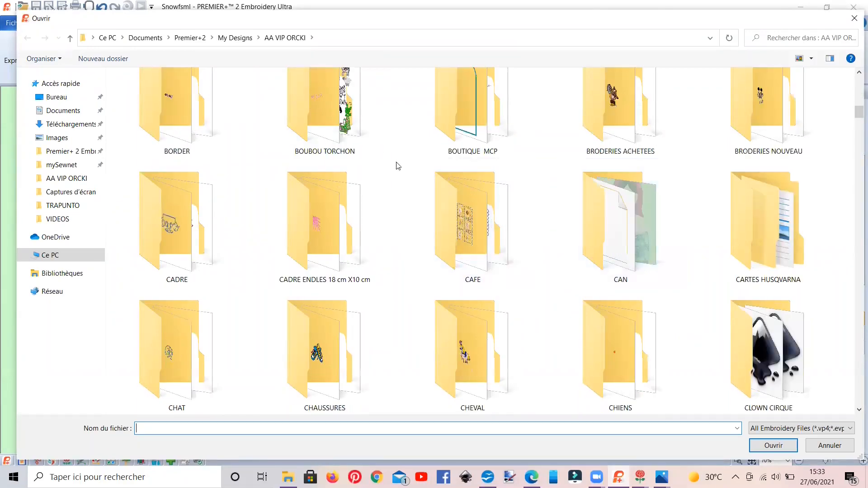
pyautogui.scroll(10, 266, 110)
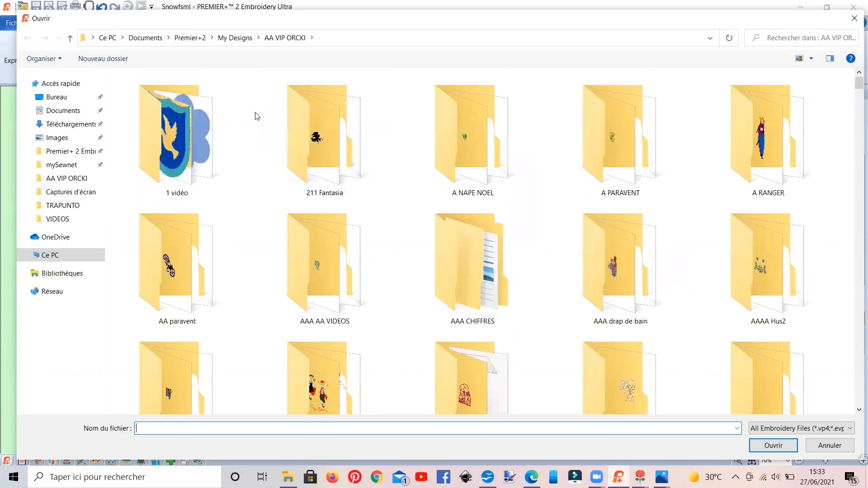
pyautogui.doubleClick(195, 136)
pyautogui.scroll(-10, 466, 256)
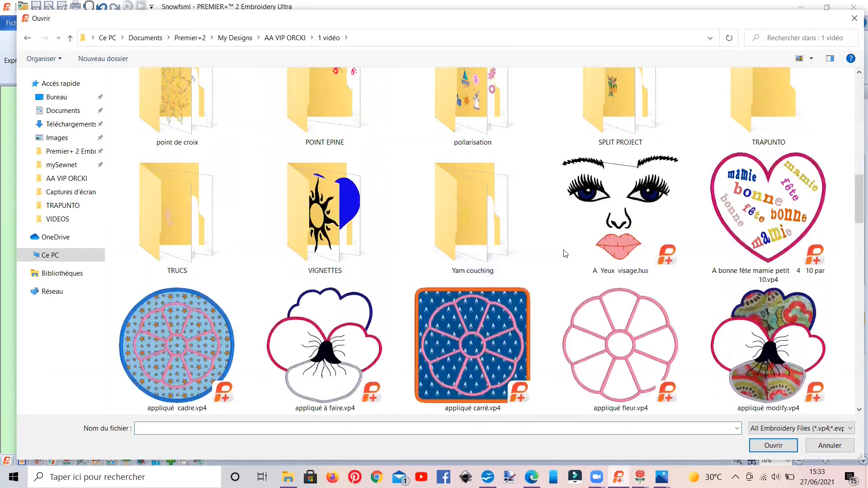
pyautogui.doubleClick(769, 104)
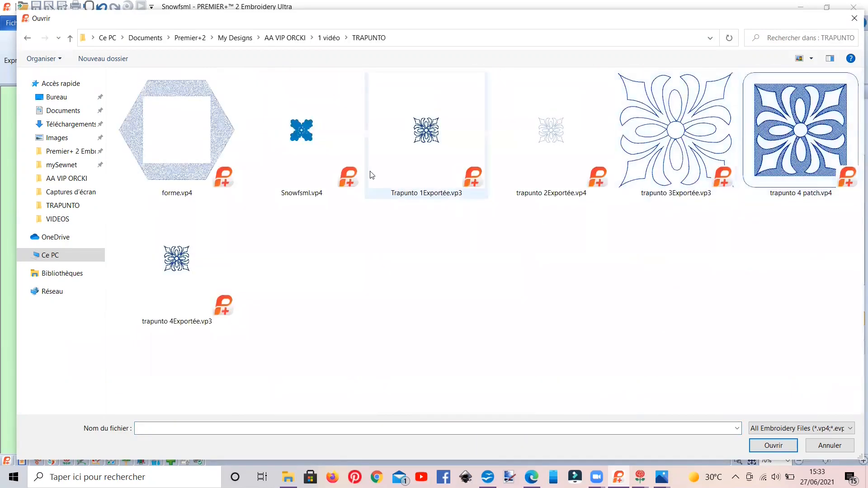
# - Open trapunto 2Exportée.vp4 from the TRAPUNTO folder and copy the design to the clipboard
pyautogui.click(180, 270)
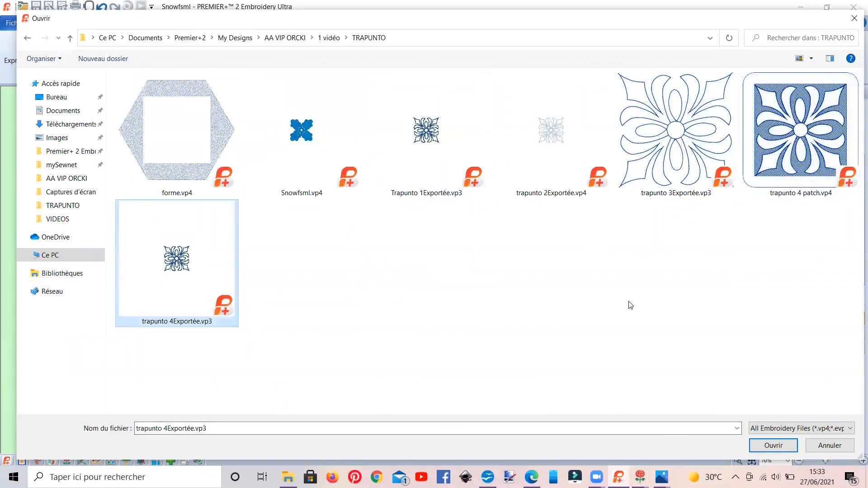
pyautogui.click(649, 166)
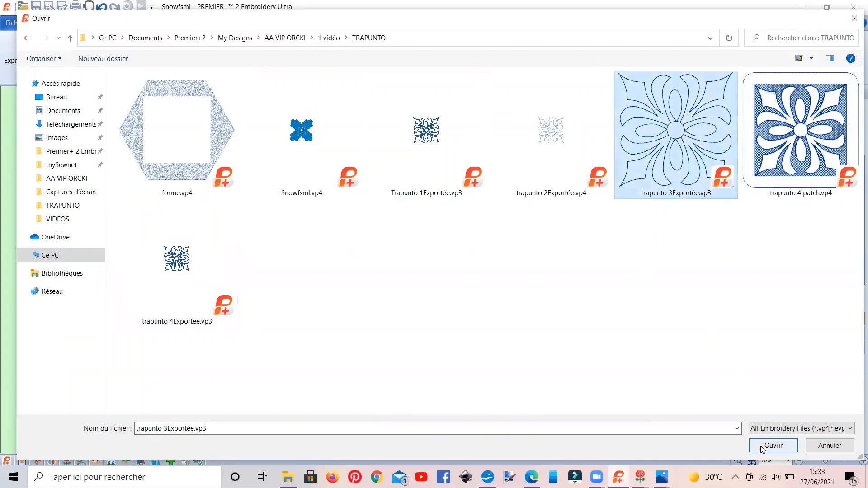
pyautogui.click(551, 136)
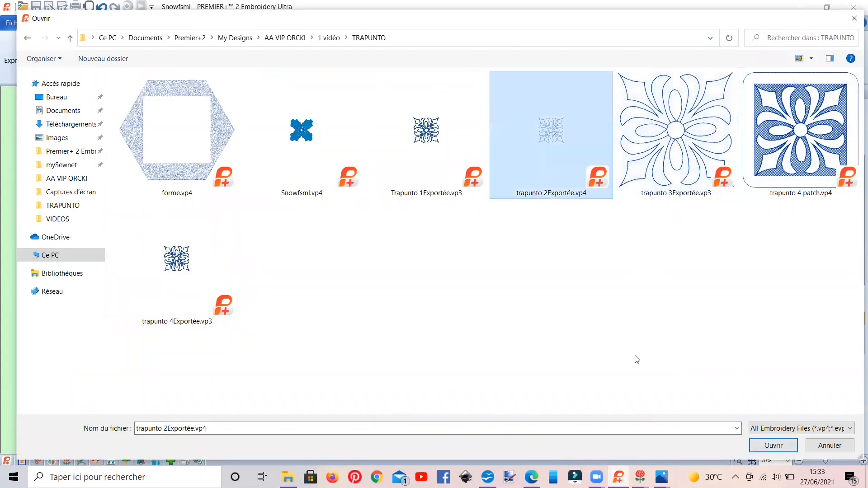
pyautogui.click(763, 446)
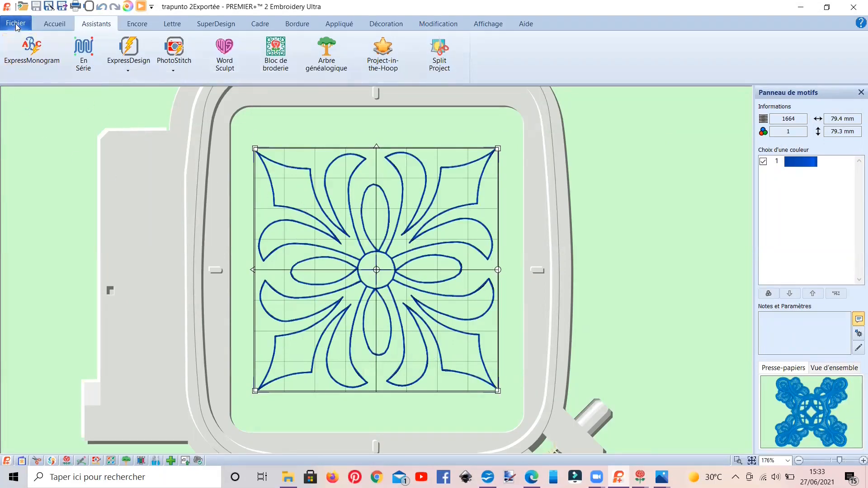
pyautogui.click(47, 24)
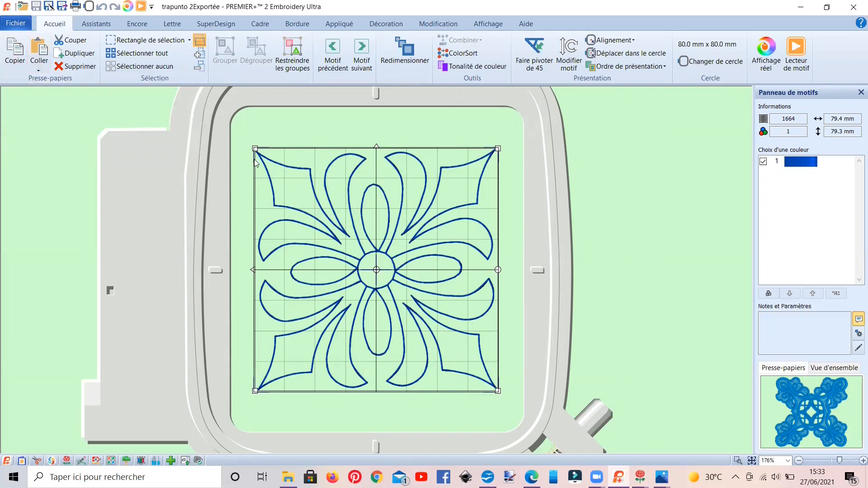
pyautogui.click(15, 52)
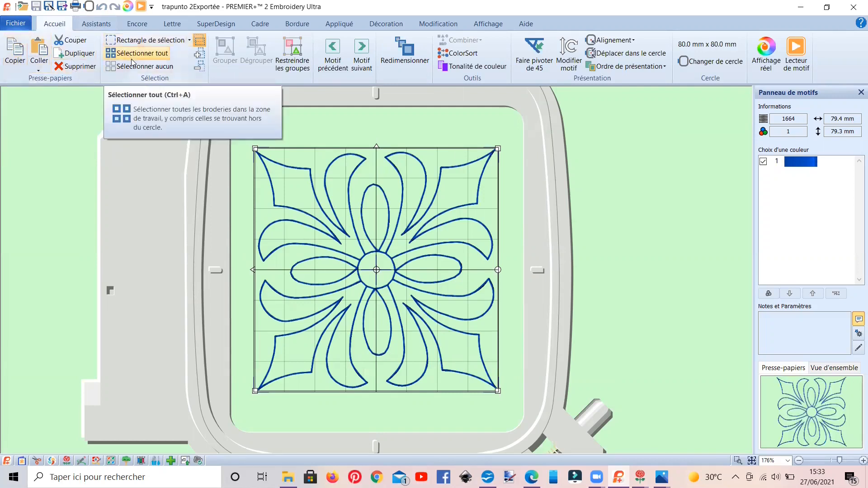
# - Start the Quilt Block Wizard with the outlined patchwork block and filled inner shape style
pyautogui.click(95, 25)
pyautogui.click(284, 67)
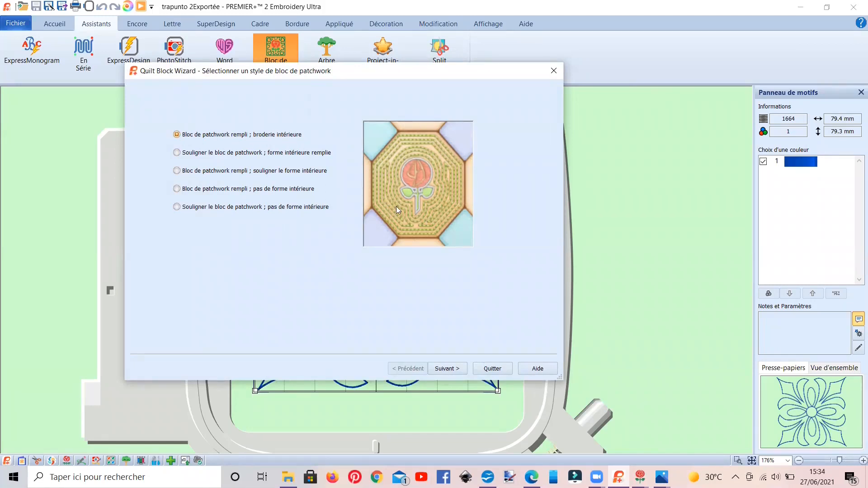
pyautogui.click(275, 157)
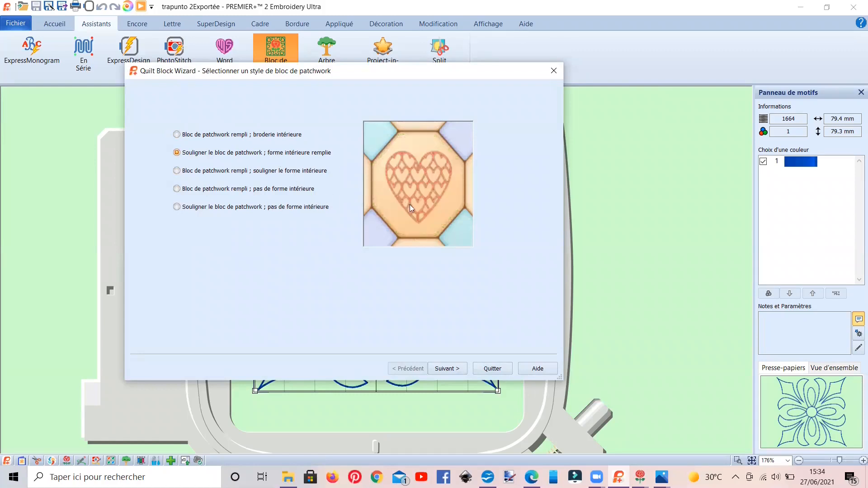
pyautogui.click(441, 369)
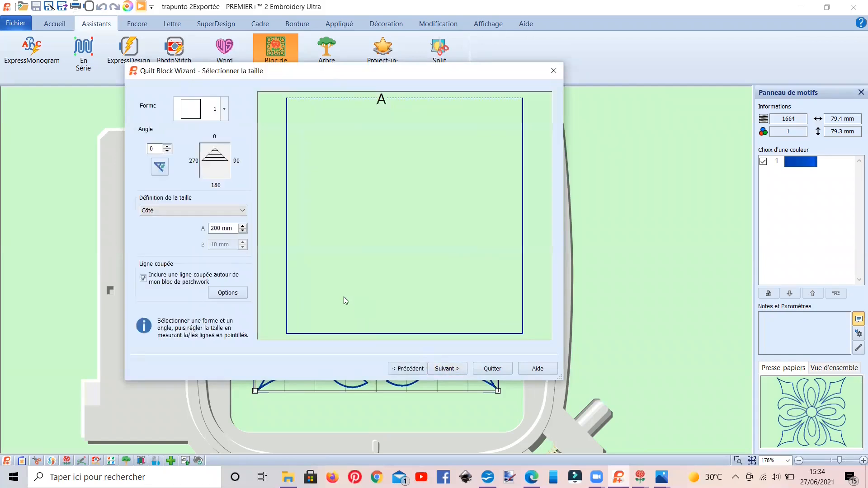
# - Keep square shape 1 for the patchwork block and set its side A to 60 mm
pyautogui.click(221, 115)
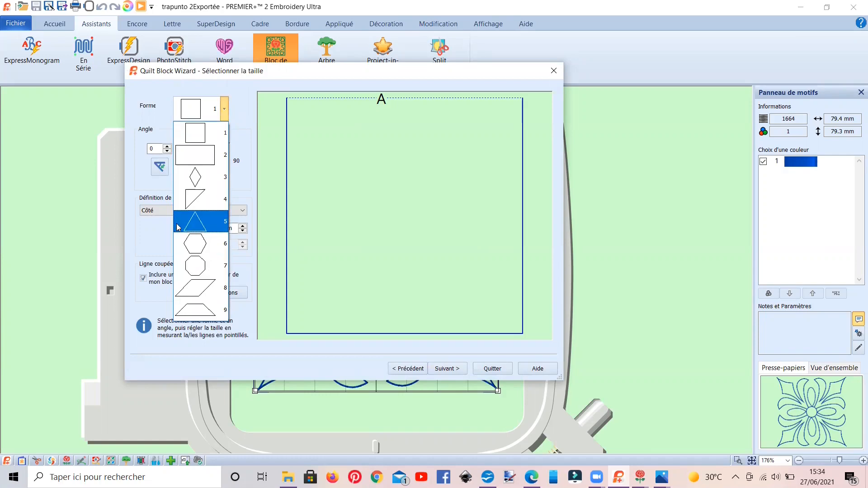
pyautogui.click(188, 110)
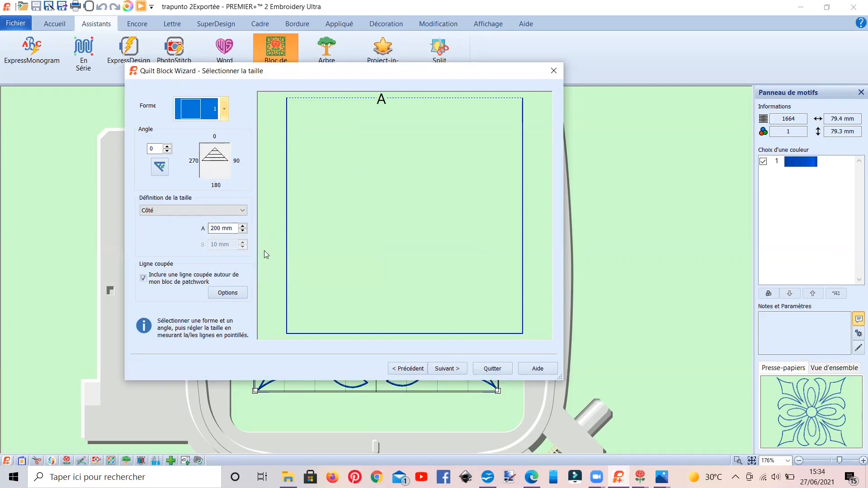
pyautogui.click(242, 231)
pyautogui.click(243, 231)
pyautogui.click(243, 232)
pyautogui.click(242, 231)
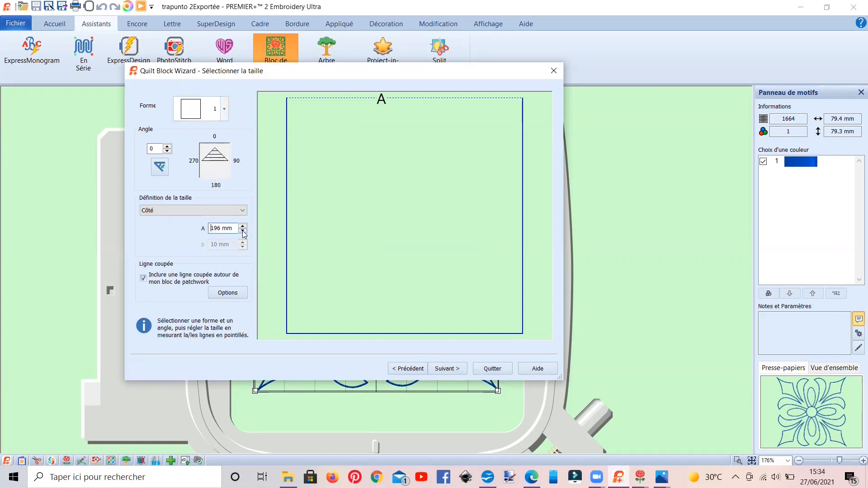
pyautogui.click(243, 231)
pyautogui.click(243, 231)
pyautogui.click(243, 231)
pyautogui.click(242, 232)
pyautogui.click(243, 231)
pyautogui.click(243, 231)
pyautogui.click(243, 231)
pyautogui.click(243, 231)
pyautogui.click(243, 231)
pyautogui.click(243, 231)
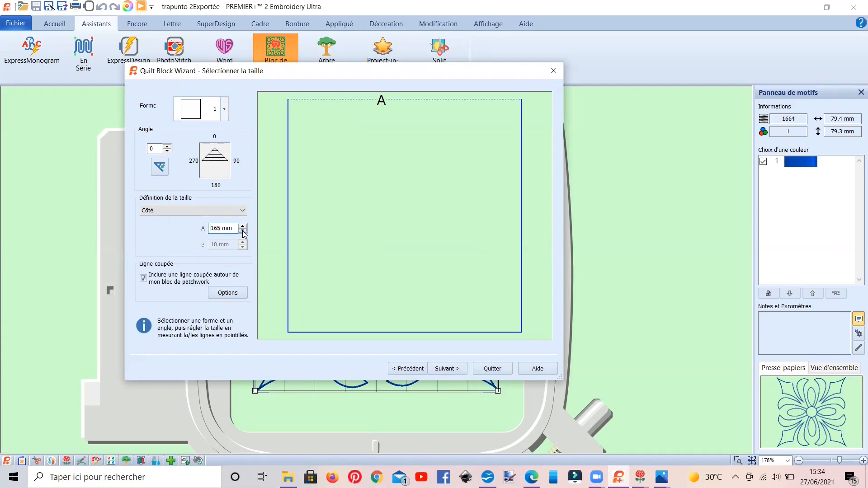
pyautogui.click(243, 232)
pyautogui.click(242, 232)
pyautogui.click(243, 231)
pyautogui.click(243, 231)
pyautogui.click(243, 231)
pyautogui.click(243, 231)
pyautogui.click(242, 231)
pyautogui.click(243, 231)
pyautogui.click(243, 231)
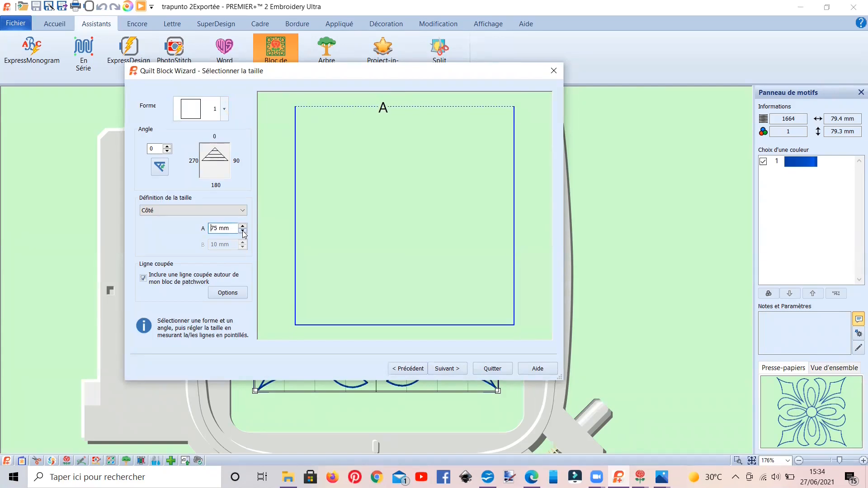
pyautogui.click(243, 231)
pyautogui.click(242, 231)
pyautogui.click(243, 231)
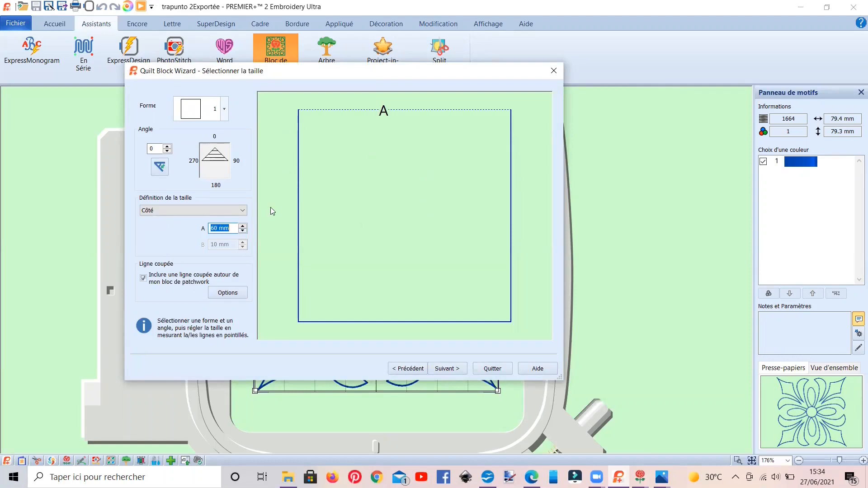
# - Define the block size by its diagonal and keep the cut line around it with a 10.0 mm margin and 3.0 mm stitch length
pyautogui.click(242, 211)
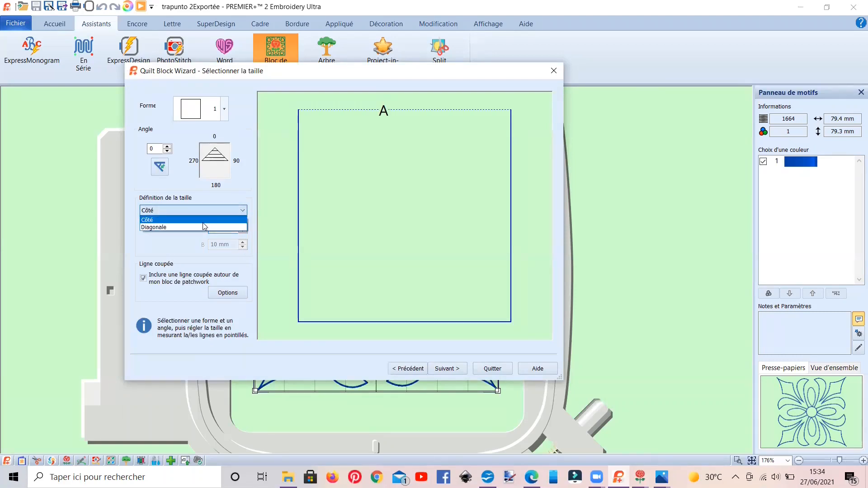
pyautogui.click(153, 227)
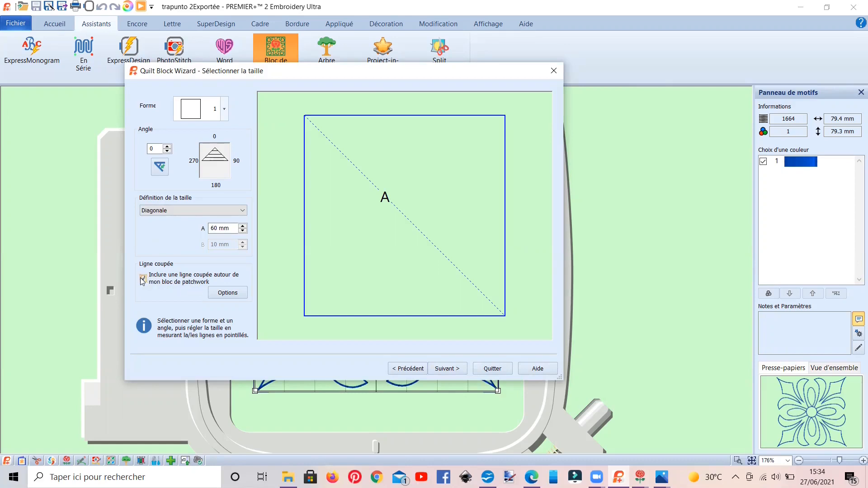
pyautogui.click(217, 293)
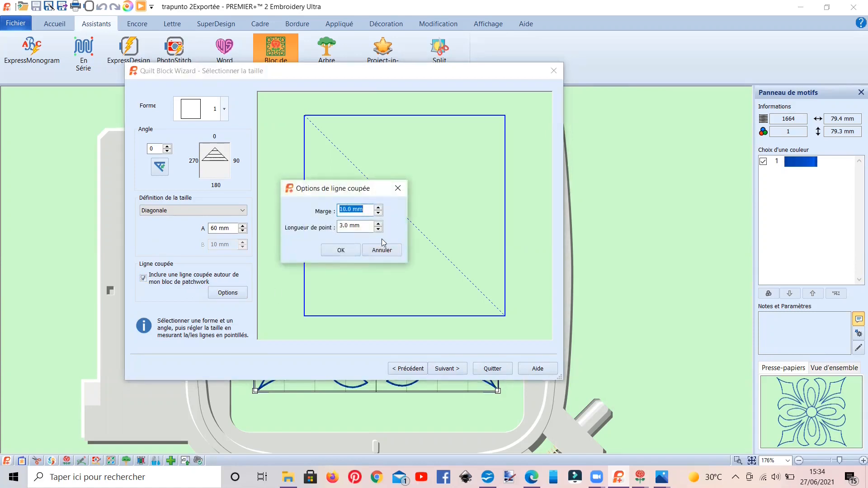
pyautogui.click(348, 251)
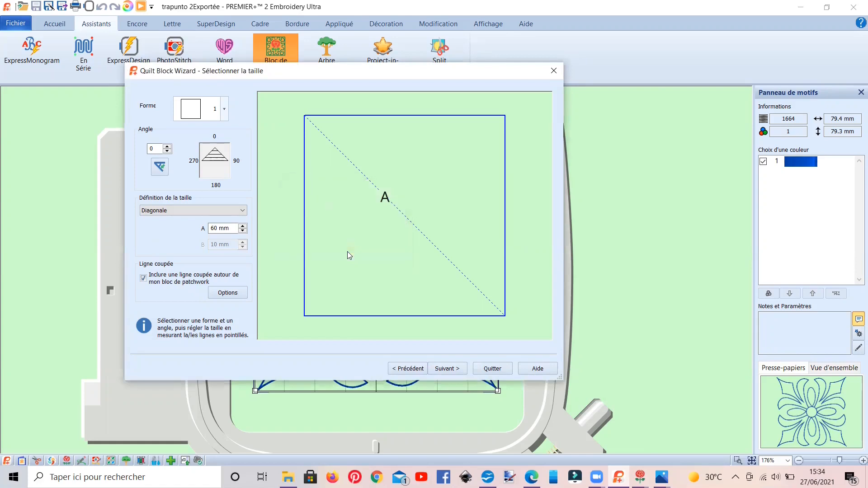
pyautogui.click(143, 279)
pyautogui.click(143, 278)
pyautogui.click(446, 369)
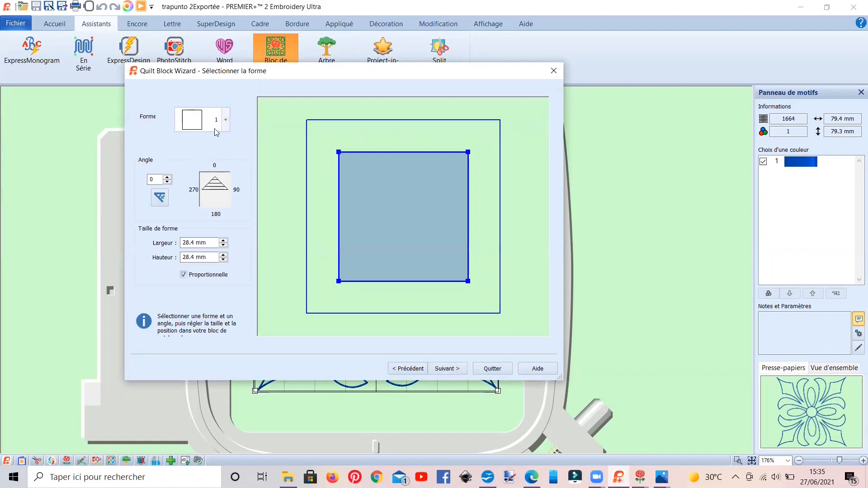
# - Choose eight-pointed star shape 28 as the inner shape, resize it to 28.3 mm and set its angle to 11
pyautogui.click(226, 123)
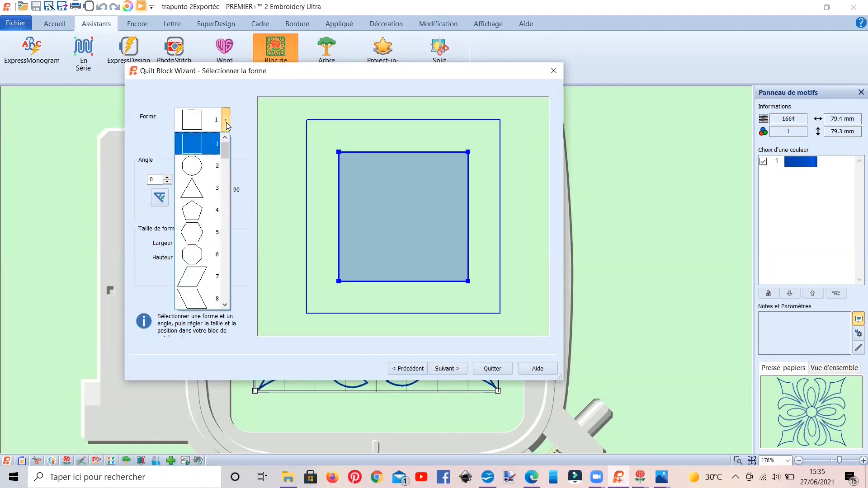
pyautogui.scroll(-6, 192, 226)
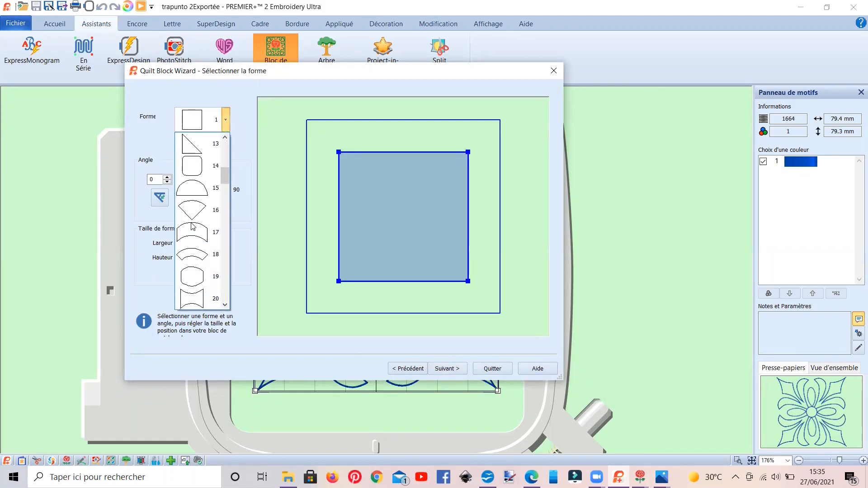
pyautogui.scroll(-2, 192, 226)
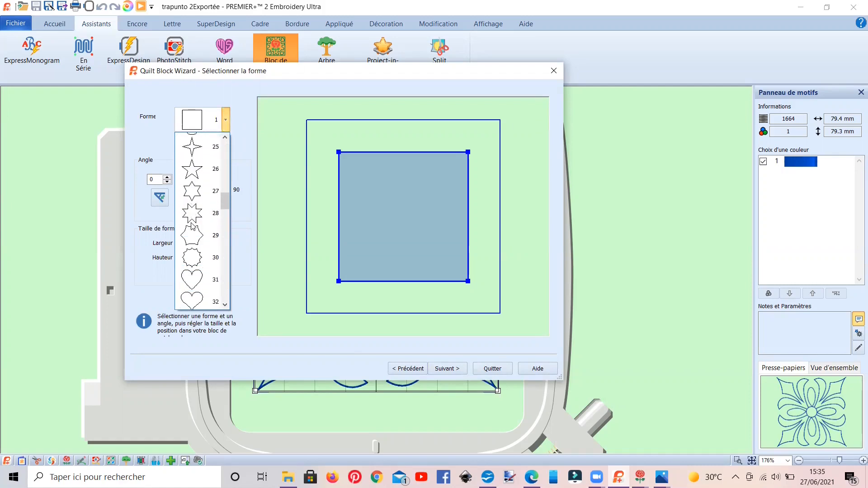
pyautogui.click(190, 214)
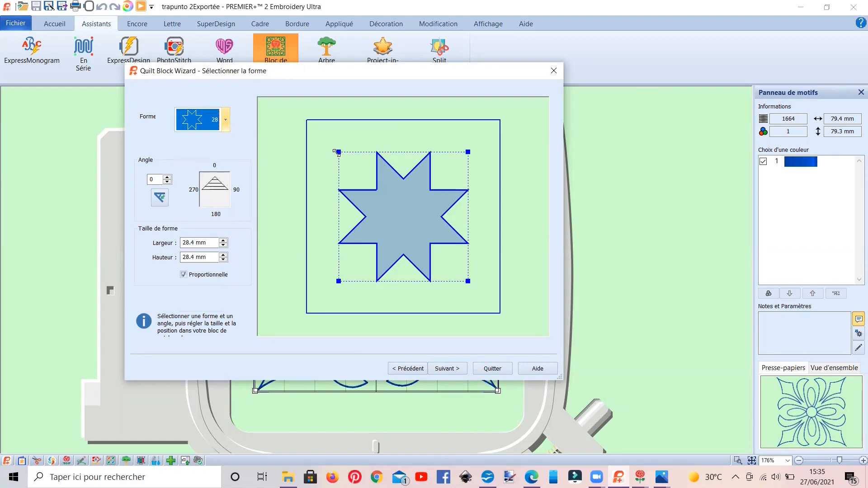
pyautogui.moveTo(337, 153); pyautogui.dragTo(310, 154)
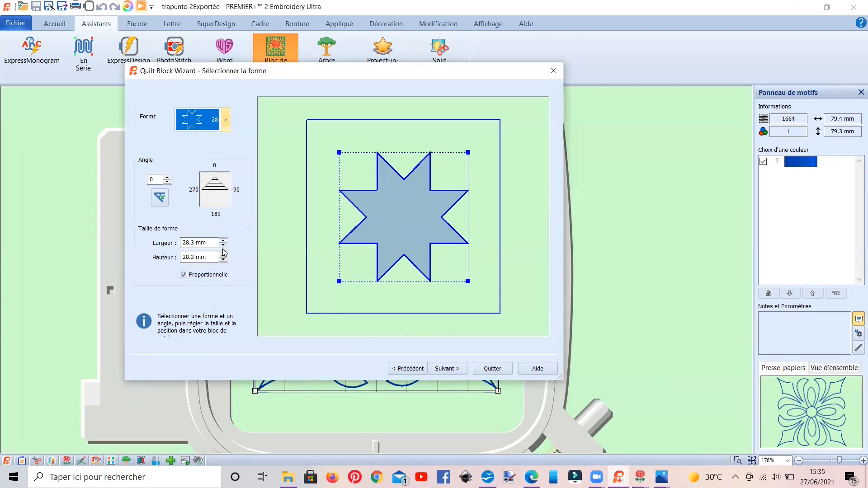
pyautogui.click(167, 178)
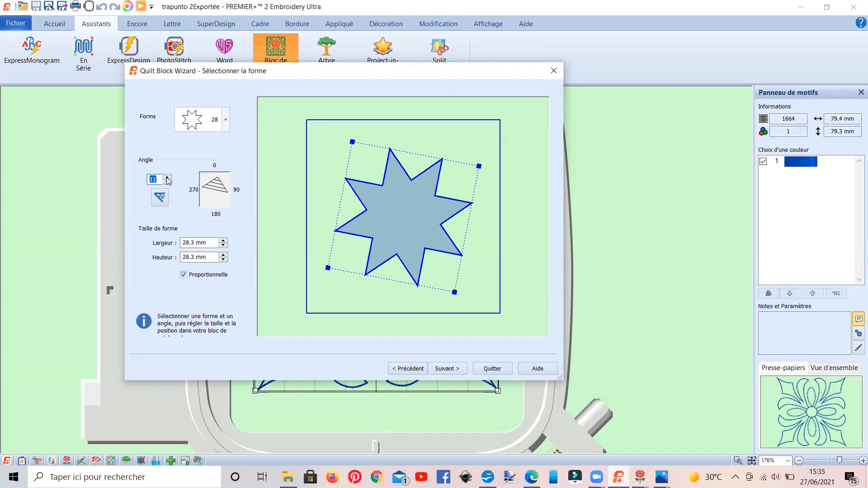
# - Proceed to the fill pattern selection and set the spacing of the star's stipple fill to 1 mm
pyautogui.click(441, 368)
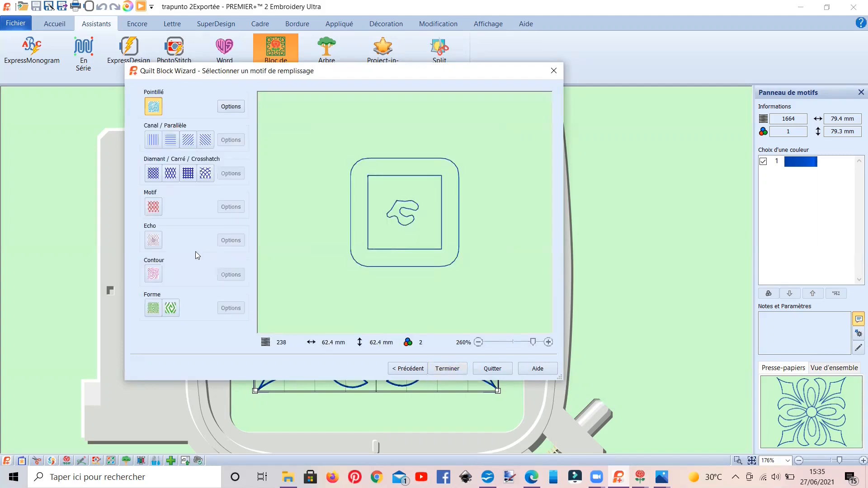
pyautogui.click(225, 107)
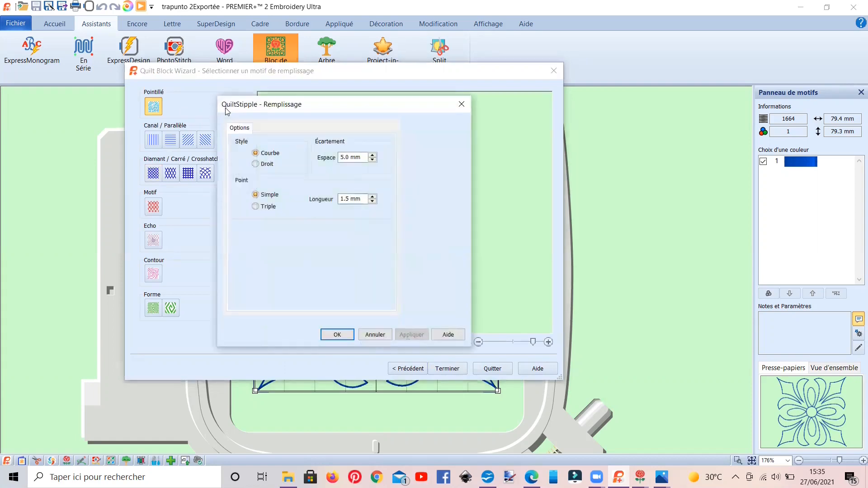
pyautogui.doubleClick(343, 157)
pyautogui.write('1')
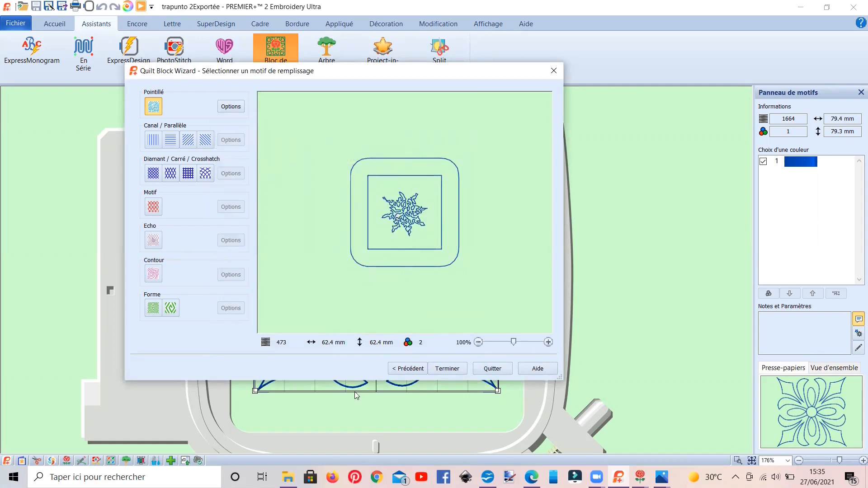
# - Fill the star with the first shape fill (Forme) and set its density to 15
pyautogui.click(153, 309)
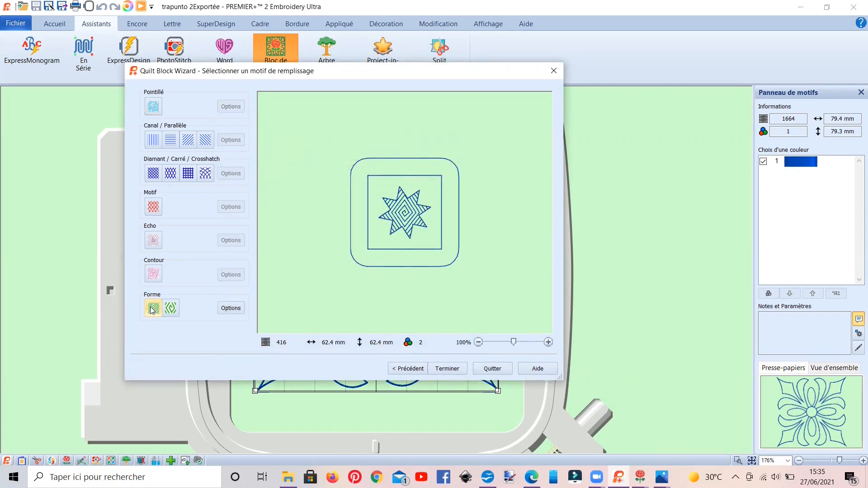
pyautogui.click(230, 309)
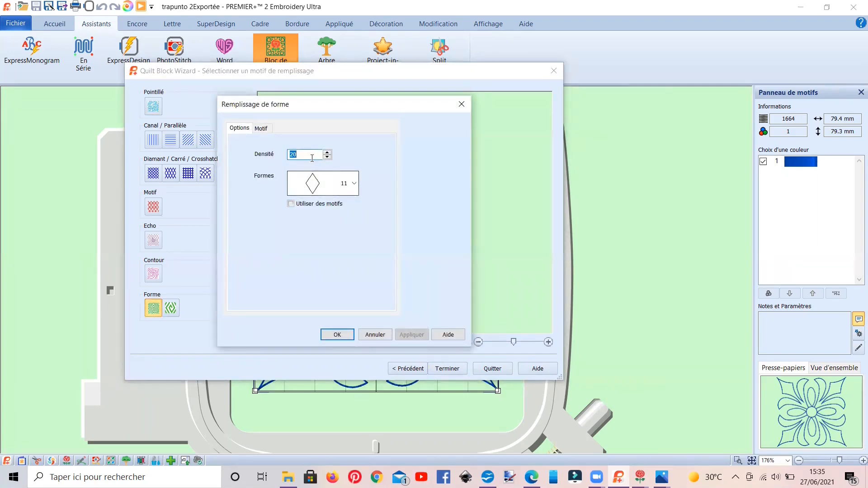
pyautogui.click(326, 157)
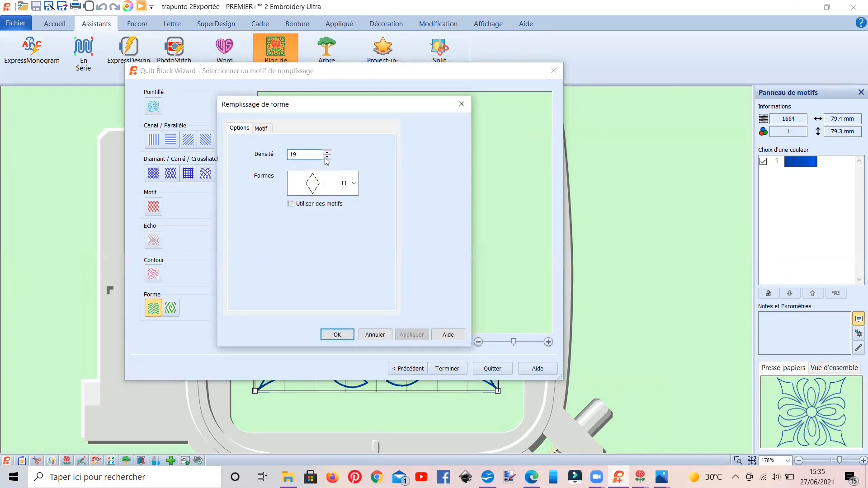
pyautogui.click(327, 157)
pyautogui.click(327, 157)
pyautogui.click(327, 157)
pyautogui.click(326, 157)
pyautogui.moveTo(251, 108); pyautogui.dragTo(547, 129)
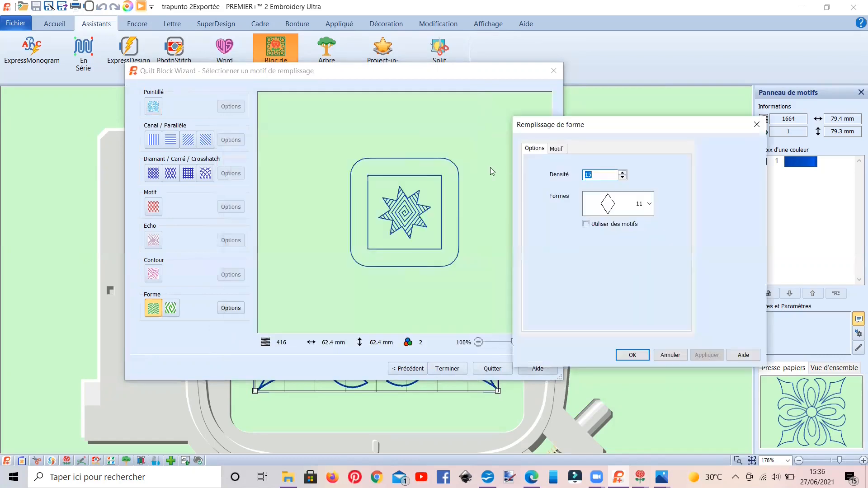
pyautogui.click(627, 357)
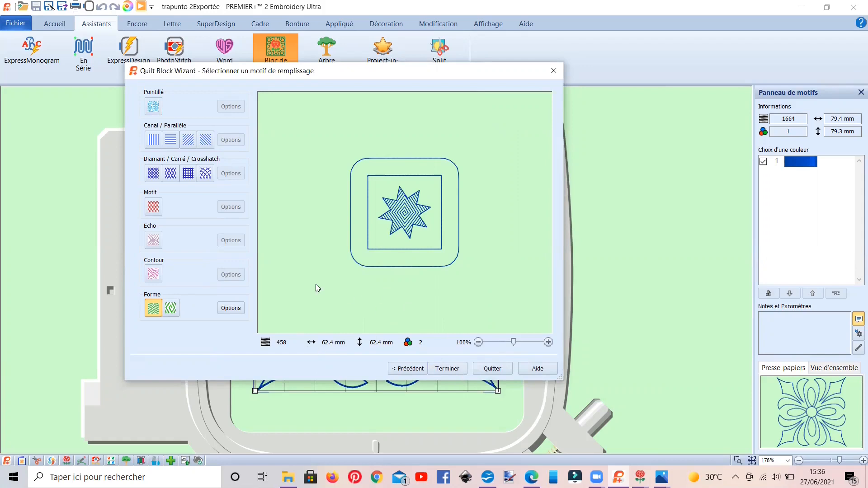
# - Return to the block style selection and choose the filled patchwork block with outlined inner shape
pyautogui.click(398, 368)
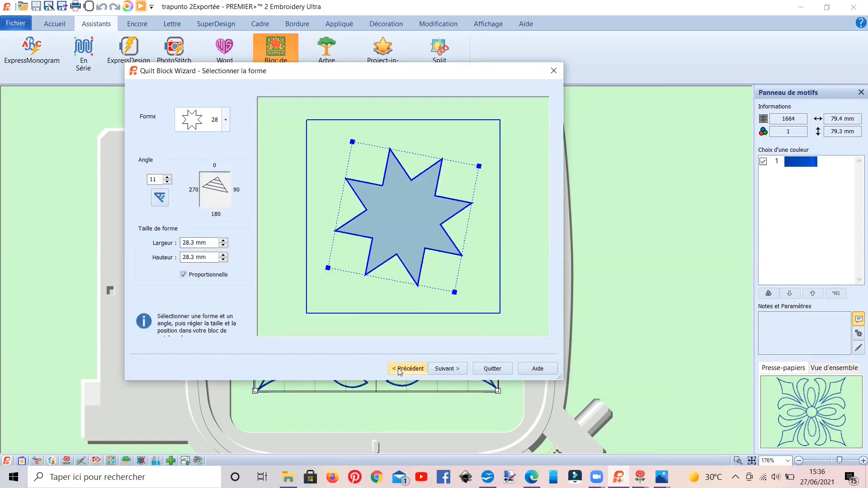
pyautogui.click(398, 368)
pyautogui.click(398, 368)
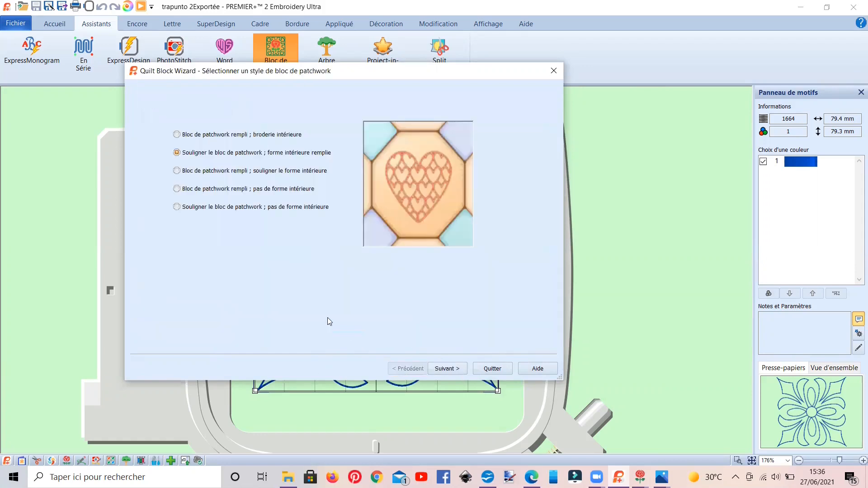
pyautogui.click(235, 172)
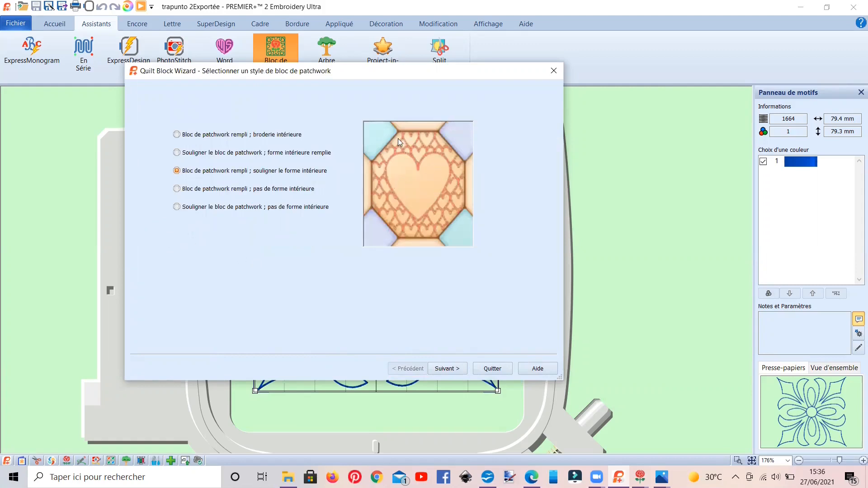
# - Keep square shape 1 for the patchwork block and set its angle to 30
pyautogui.click(435, 368)
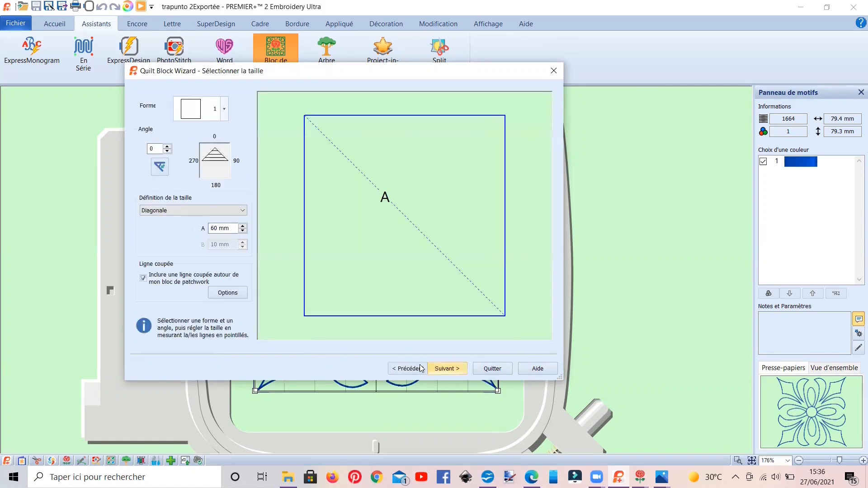
pyautogui.click(226, 113)
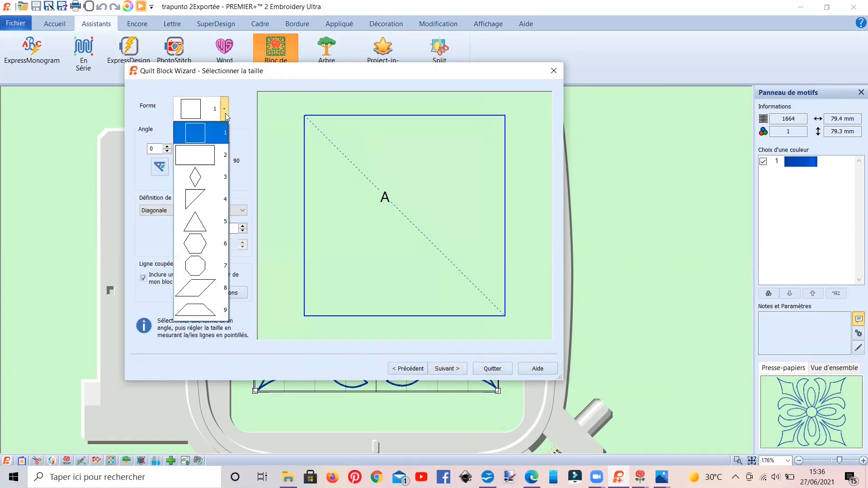
pyautogui.click(193, 114)
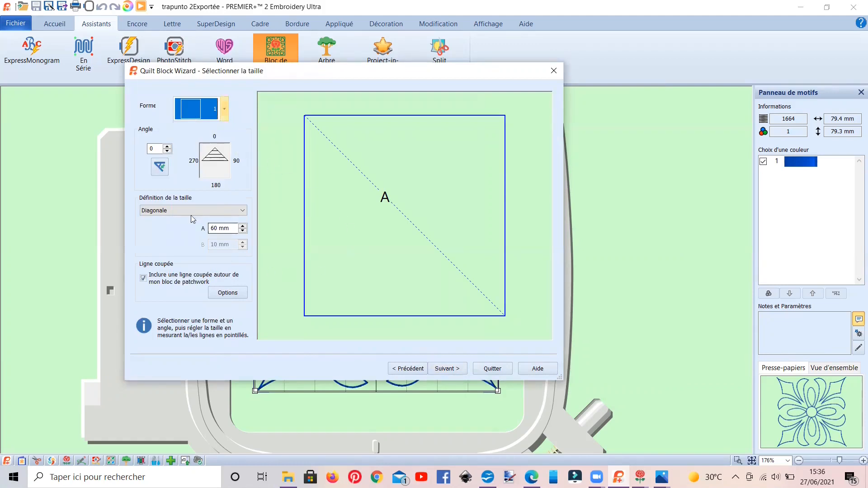
pyautogui.click(167, 147)
pyautogui.click(167, 147)
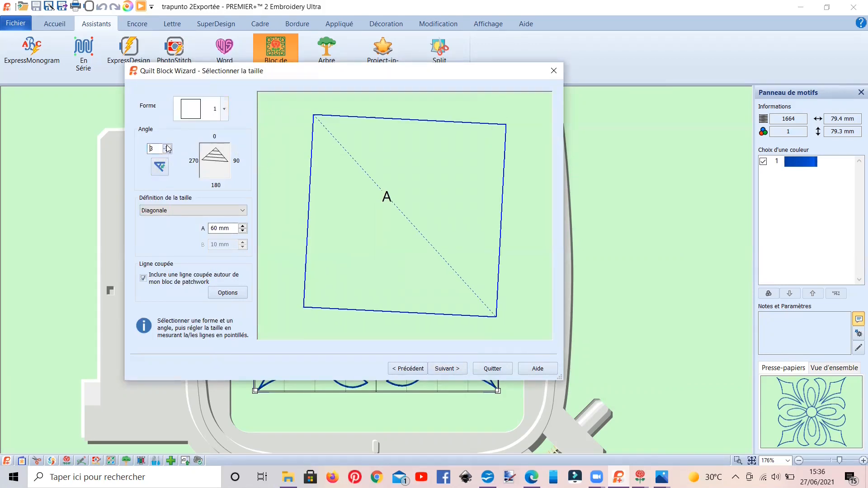
pyautogui.click(167, 146)
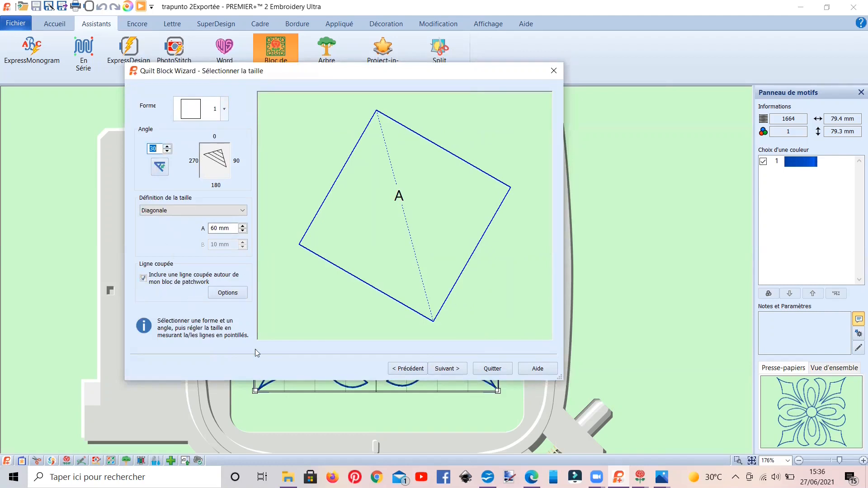
# - Choose heart shape 31 as the inner shape, resize it to about 30.6 x 28.5 mm and position it inside the rotated square
pyautogui.click(440, 369)
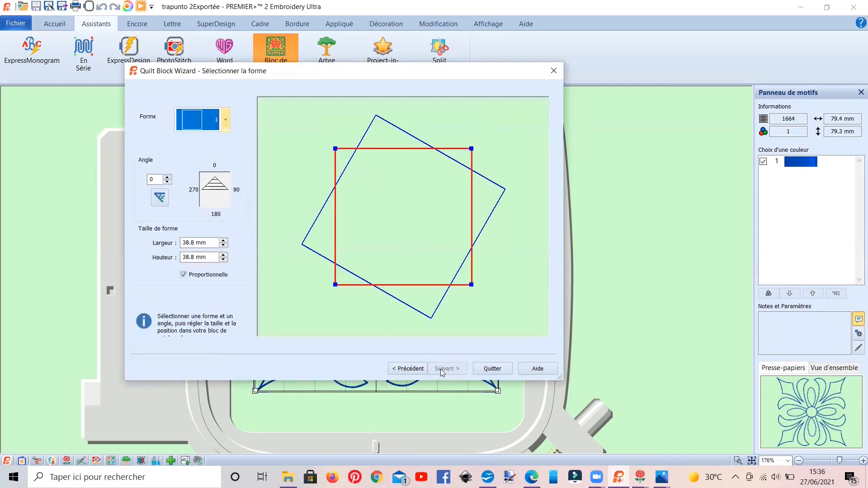
pyautogui.click(224, 128)
pyautogui.scroll(-2, 197, 258)
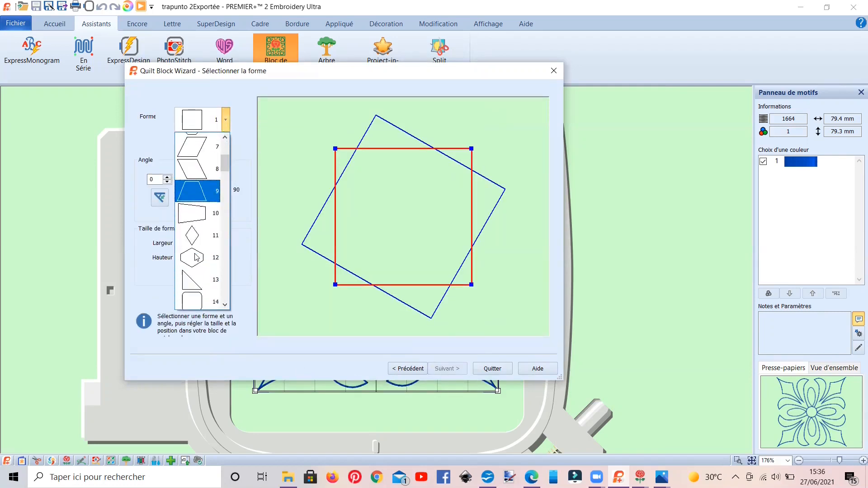
pyautogui.scroll(-7, 197, 258)
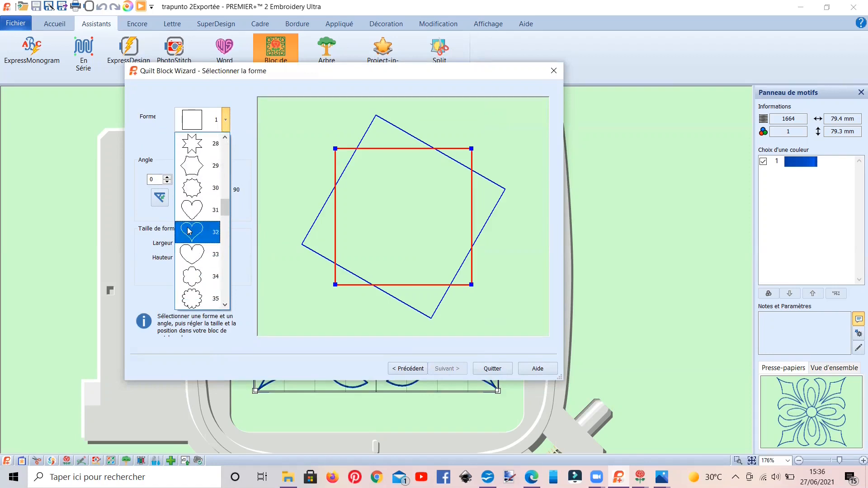
pyautogui.click(187, 213)
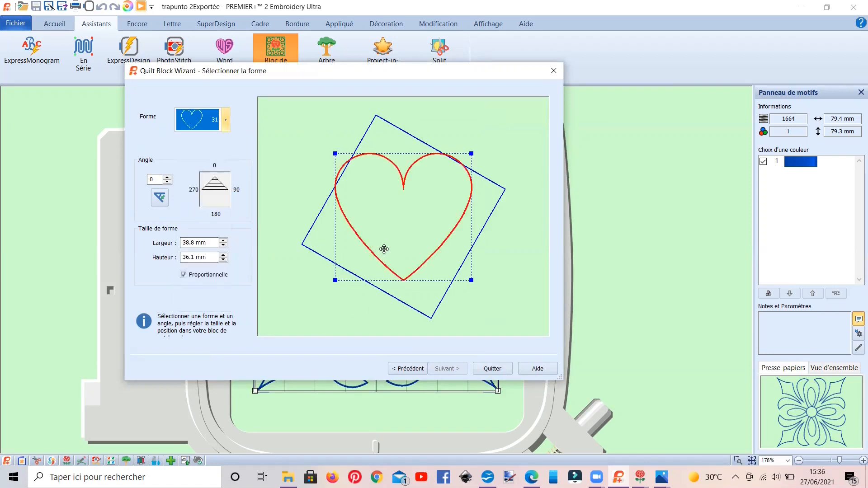
pyautogui.moveTo(384, 249); pyautogui.dragTo(391, 262)
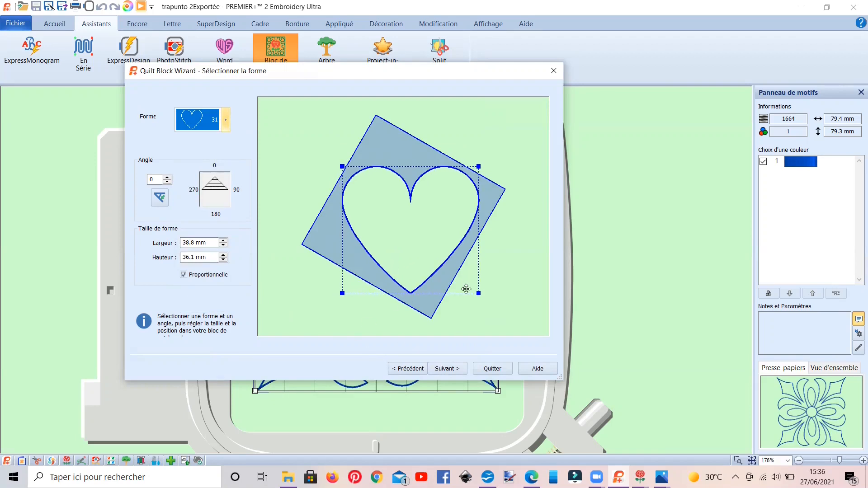
pyautogui.moveTo(480, 295); pyautogui.dragTo(461, 279)
pyautogui.moveTo(420, 252); pyautogui.dragTo(410, 244)
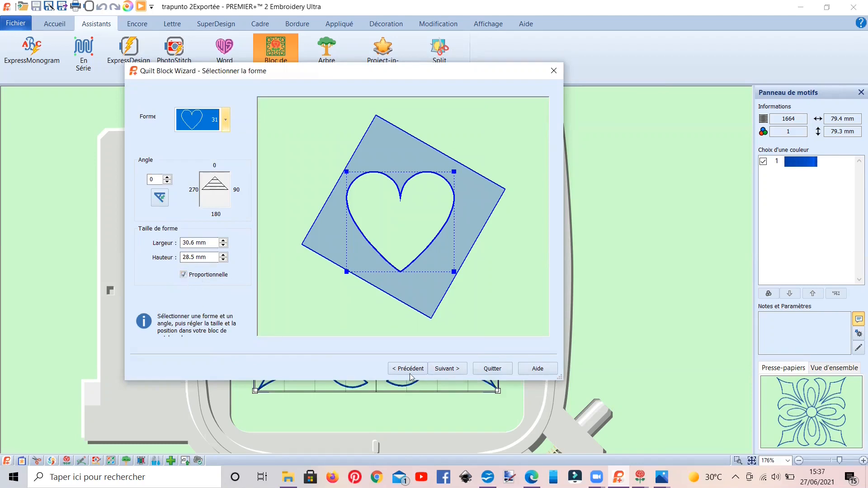
# - Fill the block around the heart with the echo fill at a spacing of 2.0 mm
pyautogui.click(439, 369)
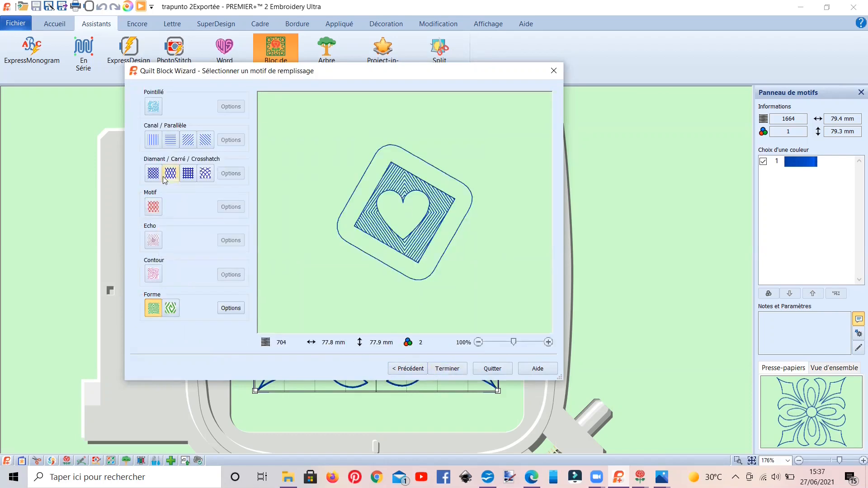
pyautogui.click(152, 241)
pyautogui.click(221, 242)
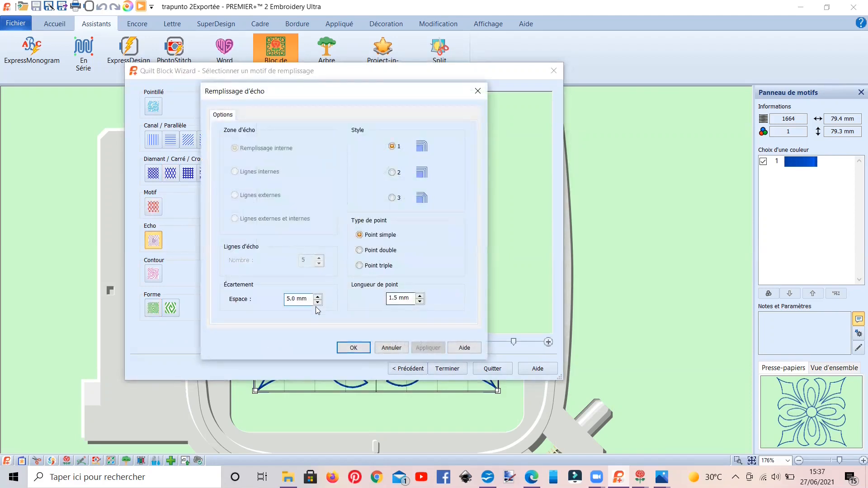
pyautogui.moveTo(297, 299); pyautogui.dragTo(283, 302)
pyautogui.write('1')
pyautogui.click(362, 349)
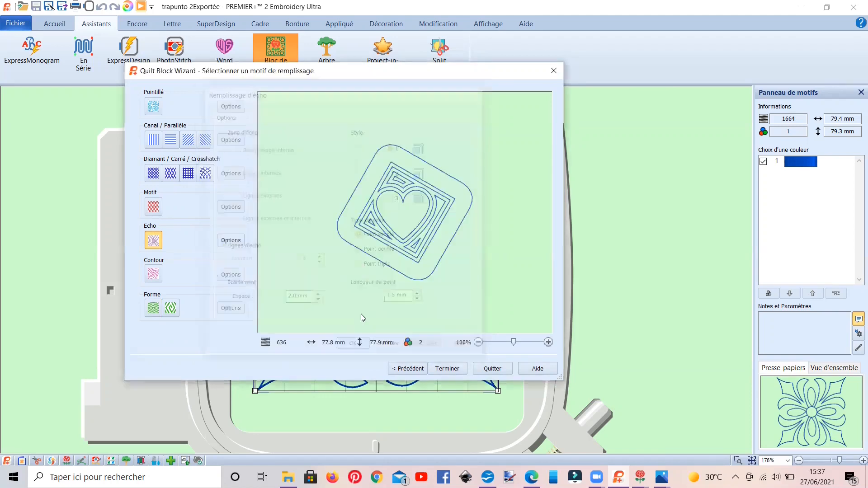
# - Change the echo fill around the heart to style 2
pyautogui.click(408, 369)
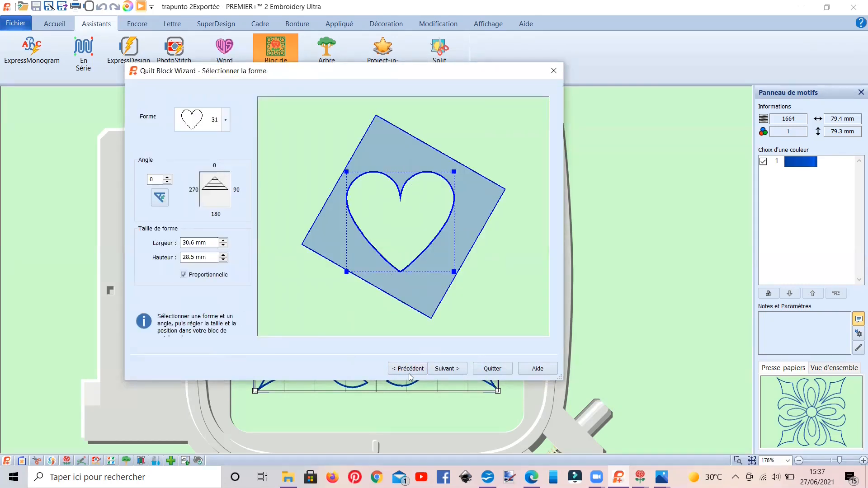
pyautogui.click(438, 369)
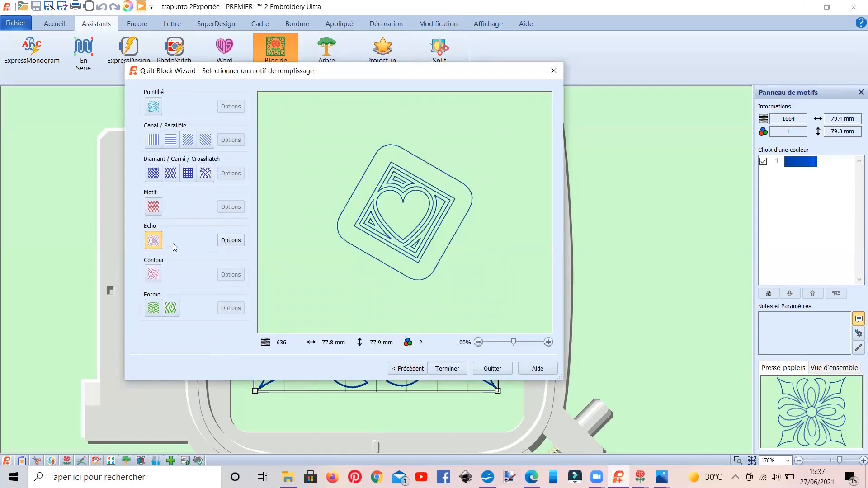
pyautogui.click(233, 240)
pyautogui.moveTo(348, 98); pyautogui.dragTo(705, 91)
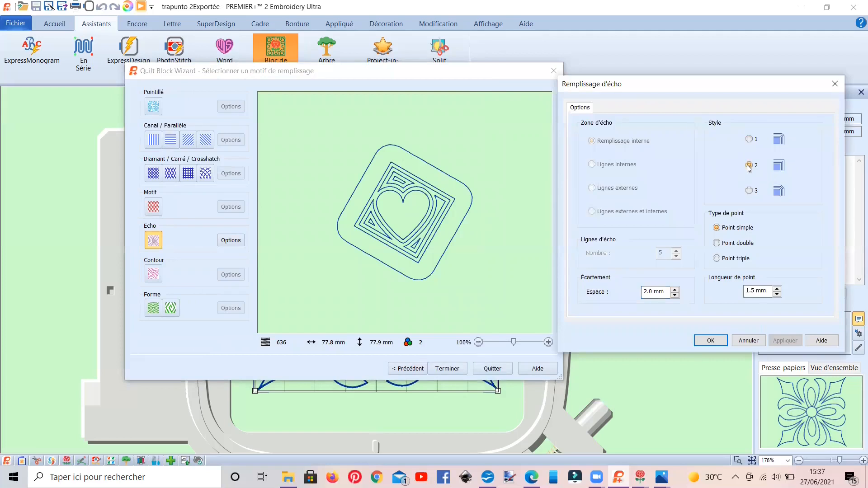
pyautogui.click(700, 342)
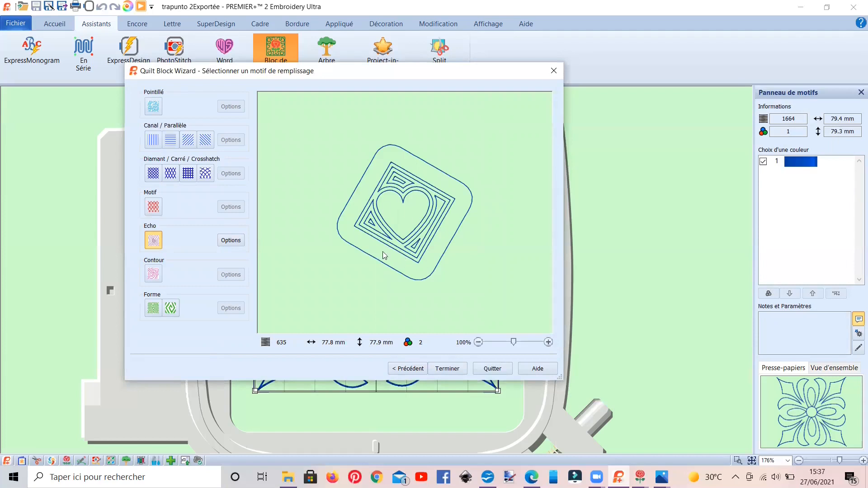
# - Return to the block style selection and choose the filled patchwork block without inner shape
pyautogui.click(400, 370)
pyautogui.click(400, 370)
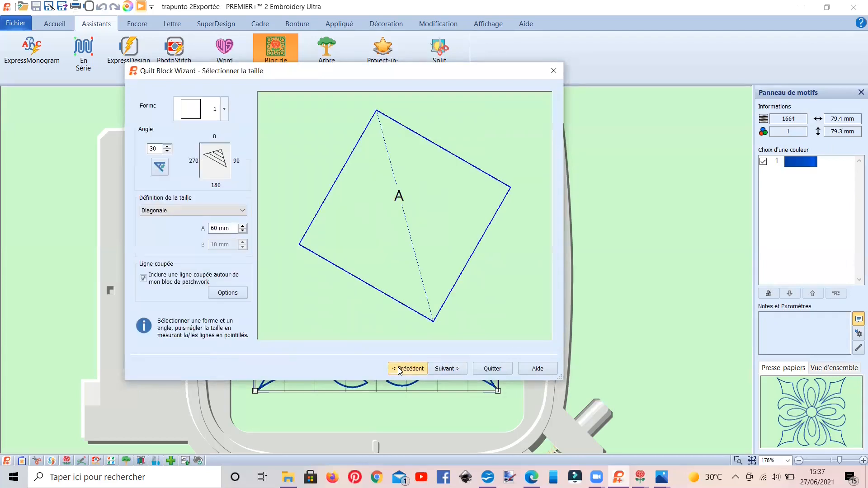
pyautogui.click(400, 369)
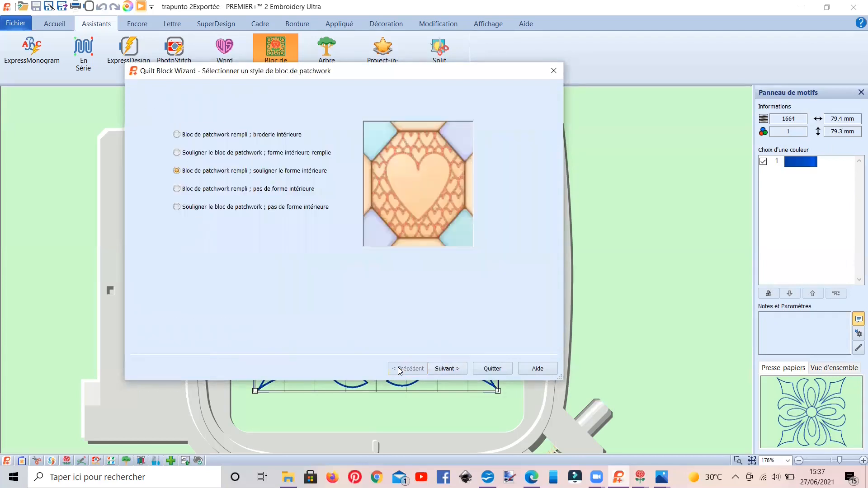
pyautogui.click(260, 190)
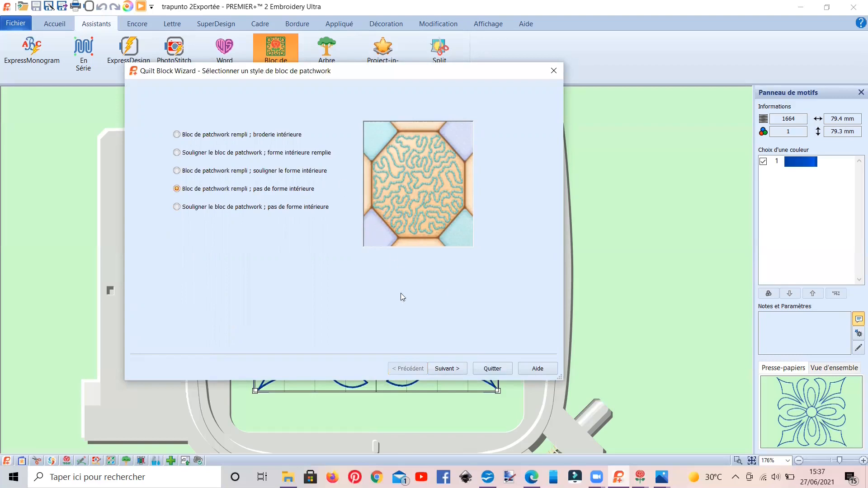
# - Proceed to the block size settings and choose hexagon shape 6 for the patchwork block
pyautogui.click(448, 369)
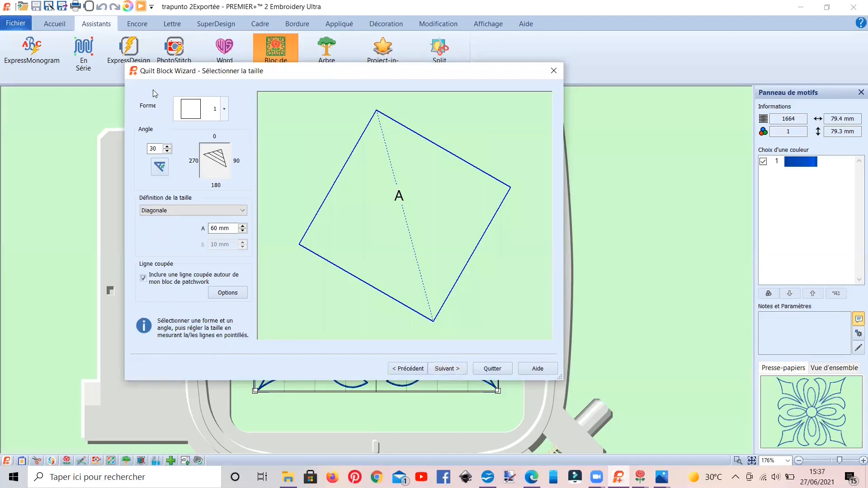
pyautogui.click(223, 117)
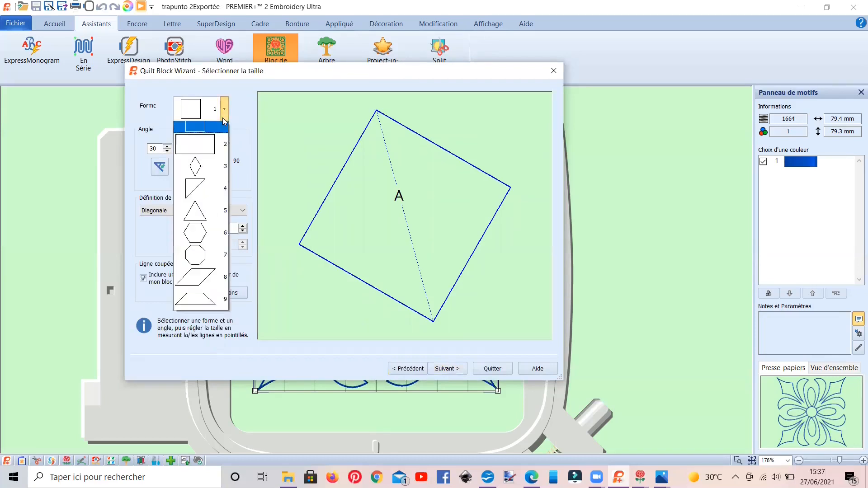
pyautogui.click(202, 239)
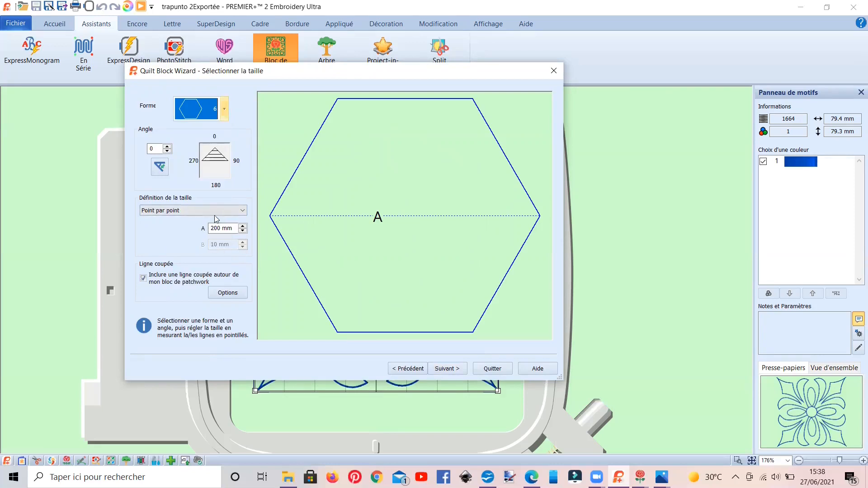
# - Fill the hexagonal block with the contour fill and return to the block style selection
pyautogui.click(432, 369)
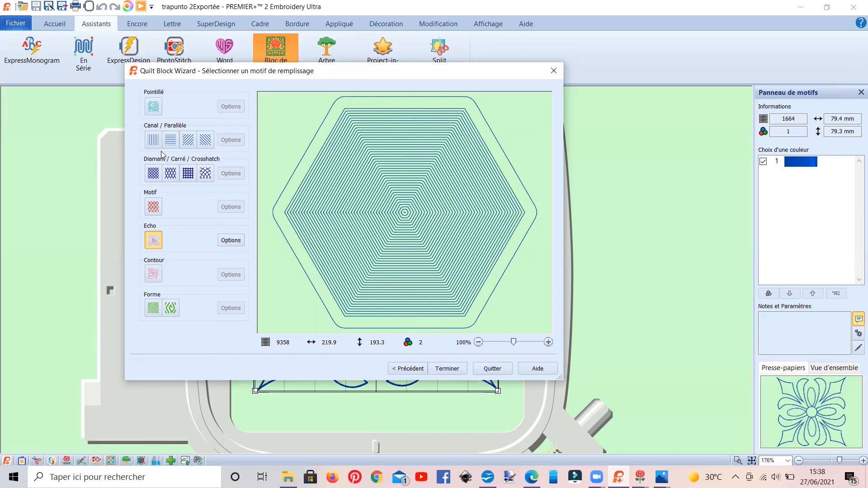
pyautogui.click(155, 275)
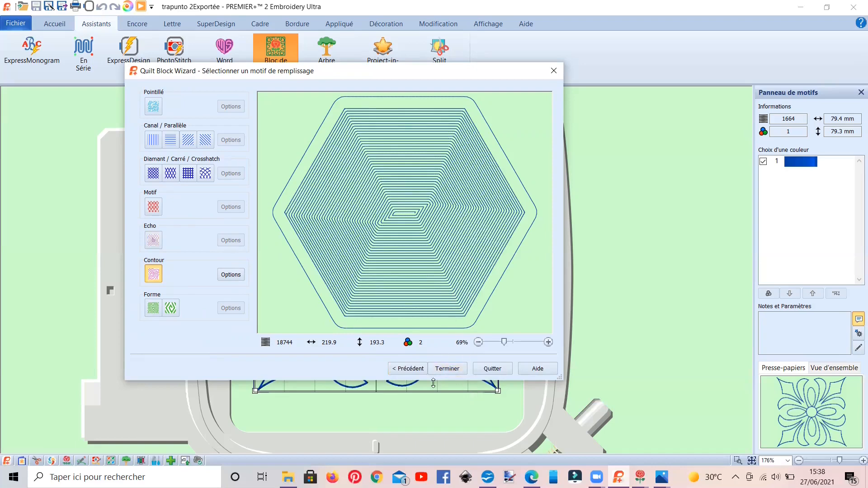
pyautogui.click(416, 369)
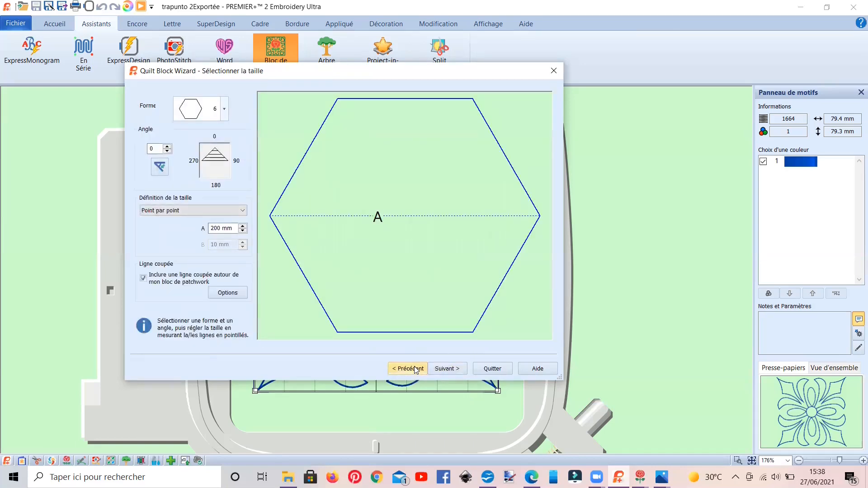
pyautogui.click(416, 370)
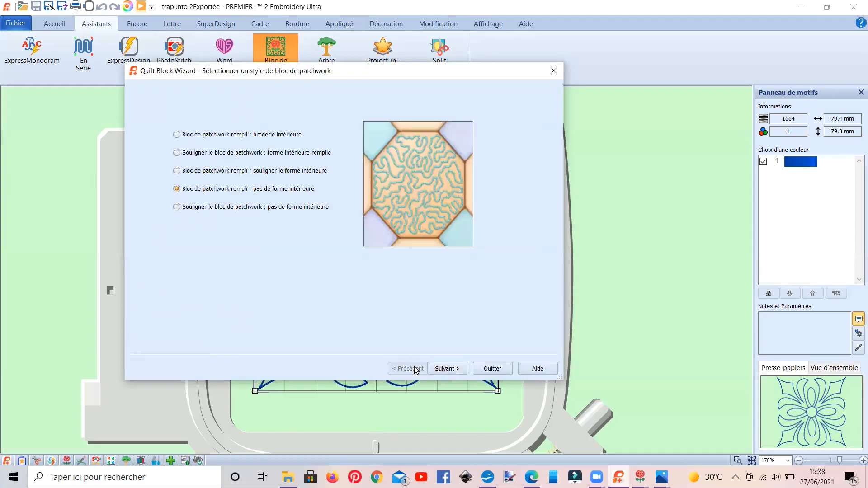
# - Try the outlined patchwork block without inner shape, view its size settings and return to the style selection
pyautogui.click(272, 211)
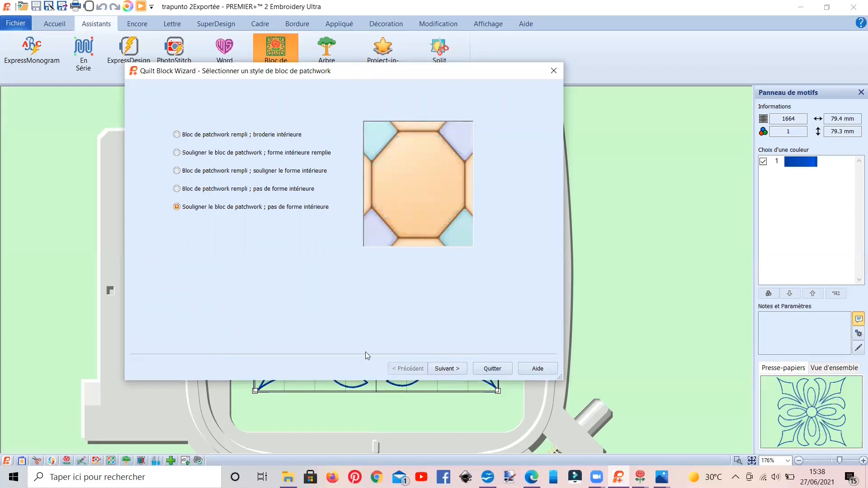
pyautogui.click(450, 370)
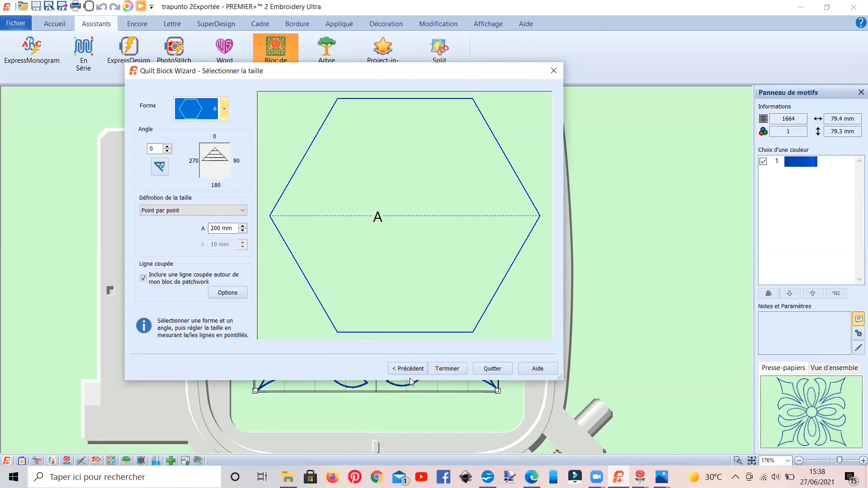
pyautogui.click(400, 369)
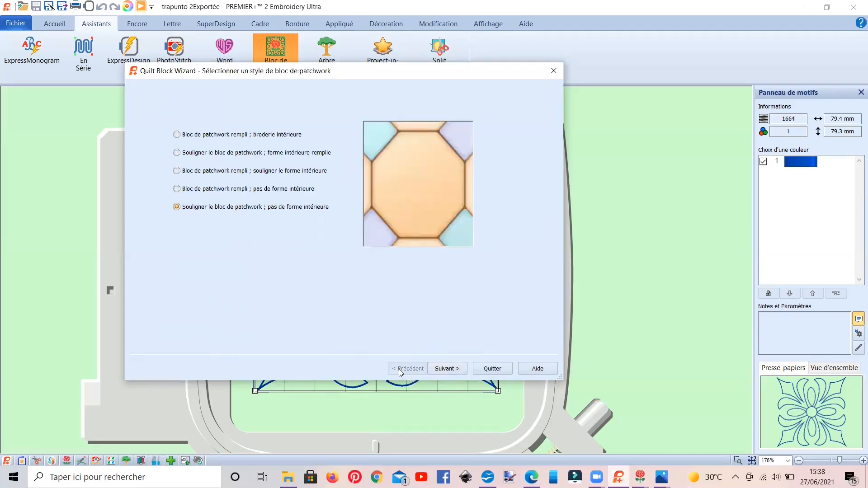
# - Choose the filled patchwork block with inner embroidery and make it square shape 1 with a 150 mm side
pyautogui.click(240, 138)
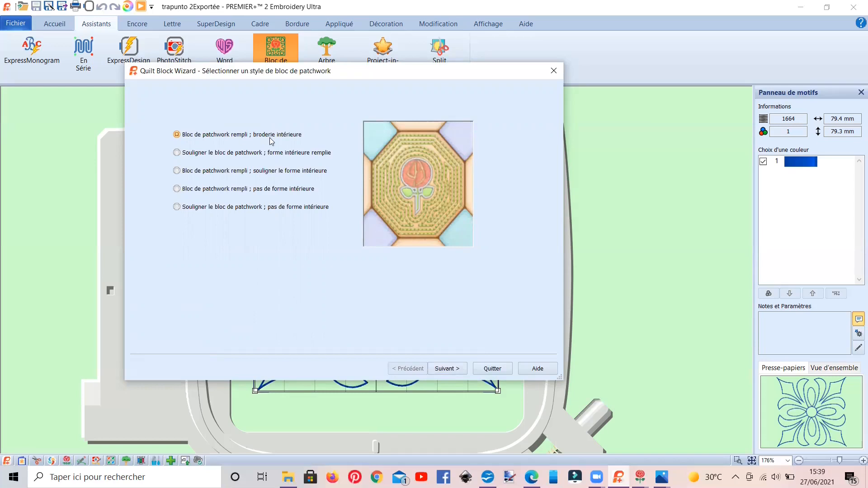
pyautogui.click(441, 368)
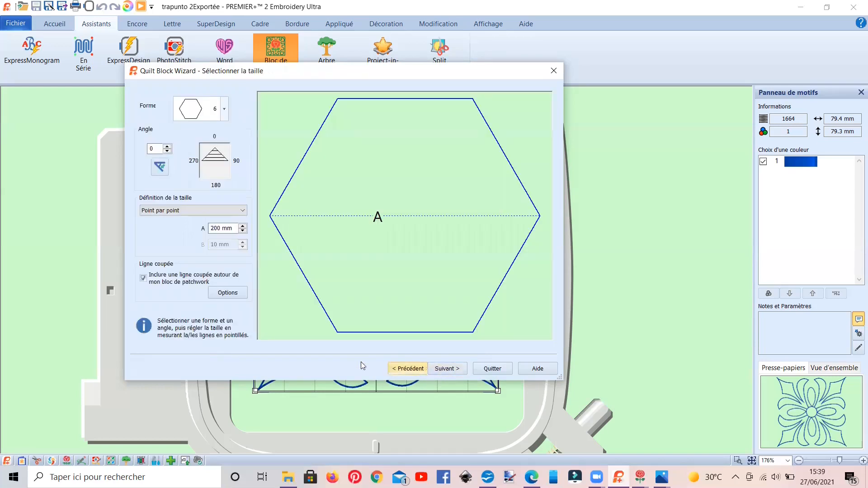
pyautogui.click(224, 111)
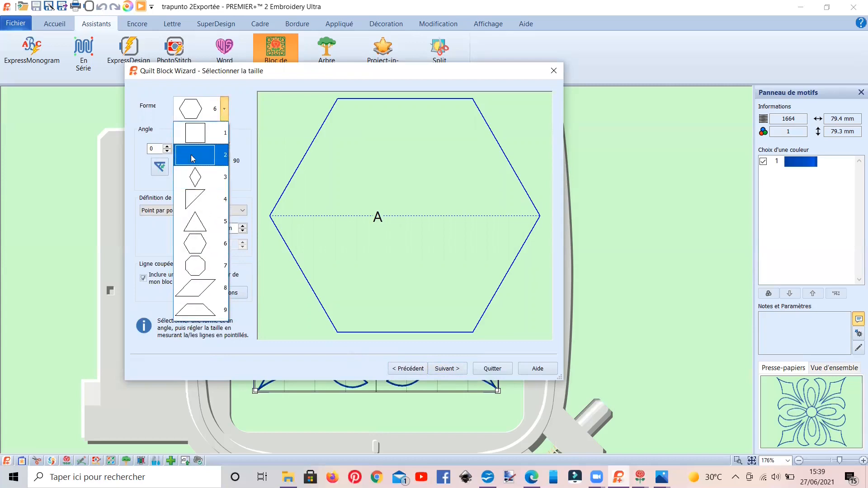
pyautogui.click(189, 138)
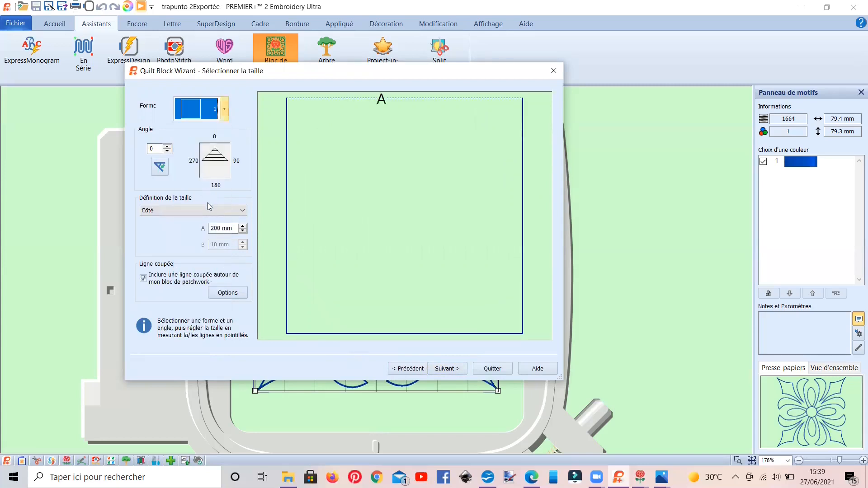
pyautogui.doubleClick(222, 230)
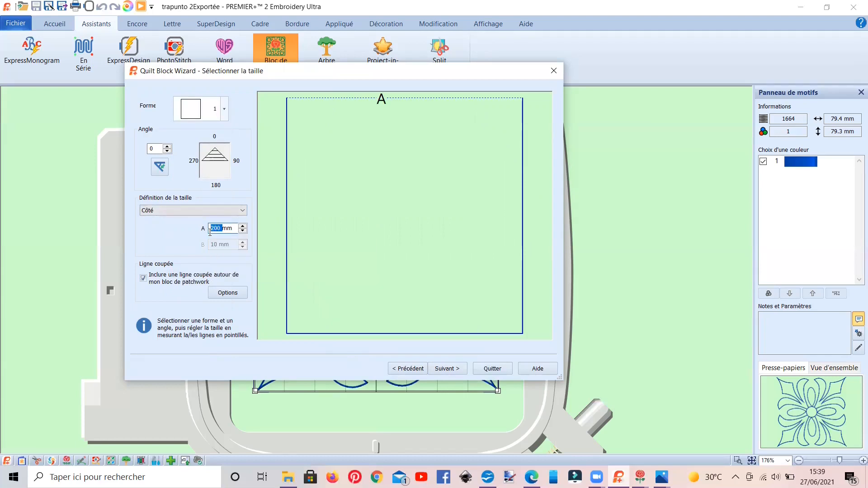
pyautogui.write('150')
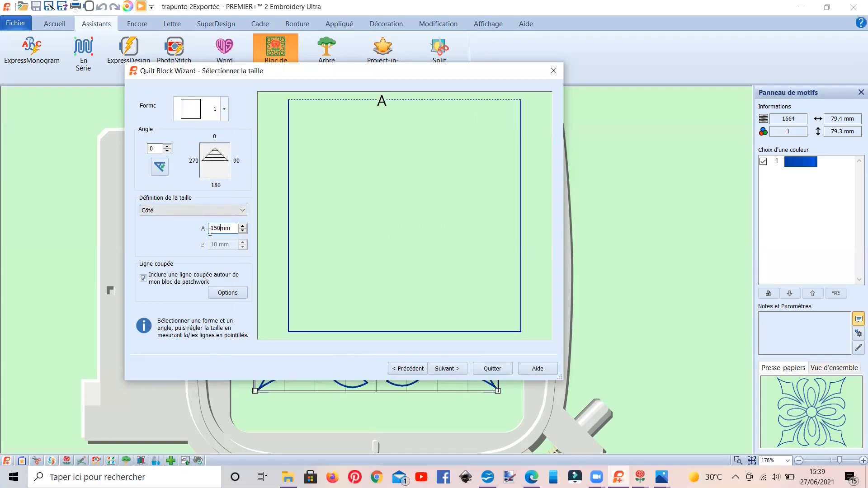
# - Keep the cut line around the block enabled and check its margin and stitch length options
pyautogui.click(143, 278)
pyautogui.click(144, 279)
pyautogui.click(228, 294)
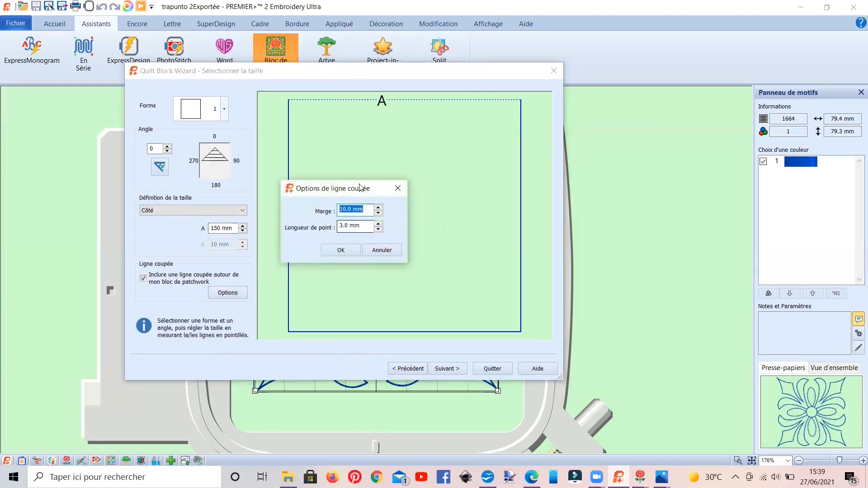
pyautogui.click(341, 251)
# - Load Trapunto 1Exportée.vp3 as the block's inner embroidery and proceed to its placement settings
pyautogui.click(439, 369)
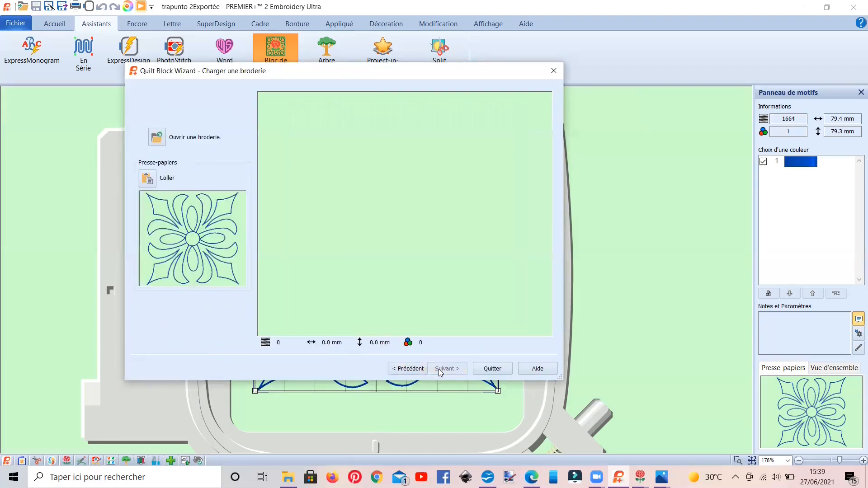
pyautogui.click(157, 138)
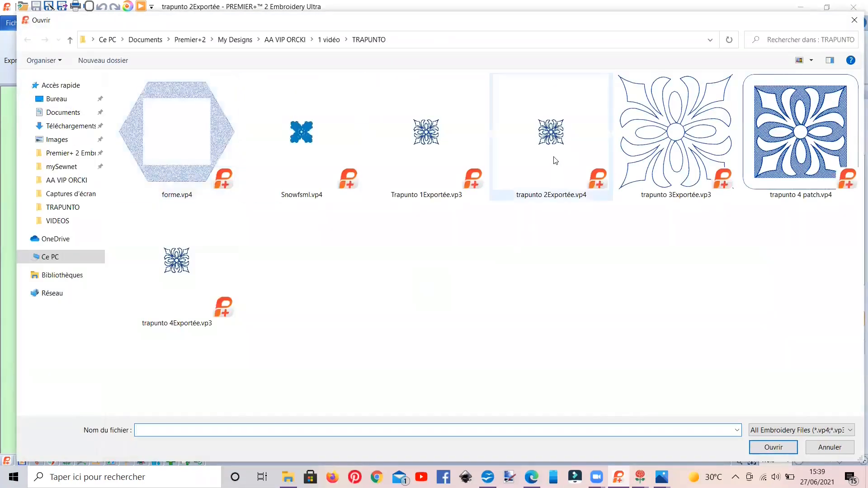
pyautogui.click(453, 181)
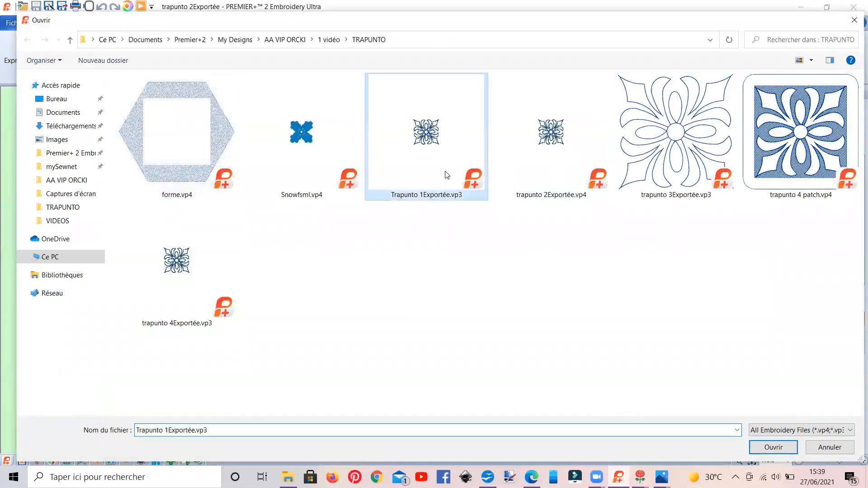
pyautogui.click(752, 449)
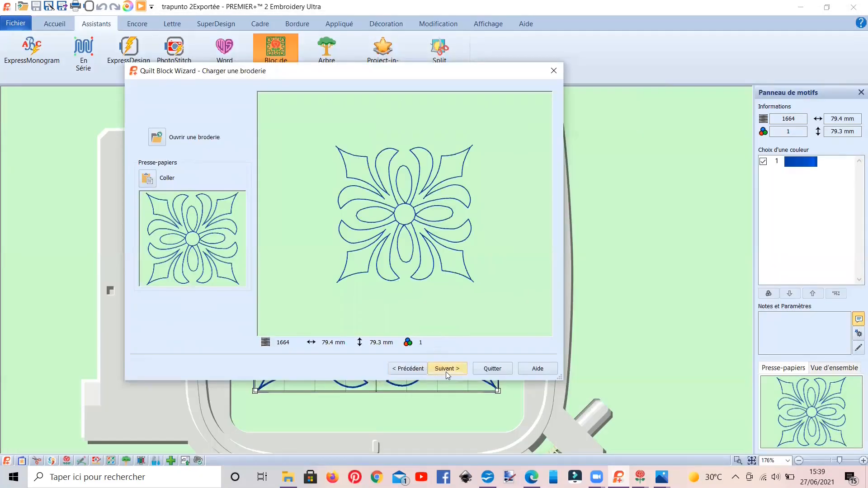
pyautogui.click(444, 373)
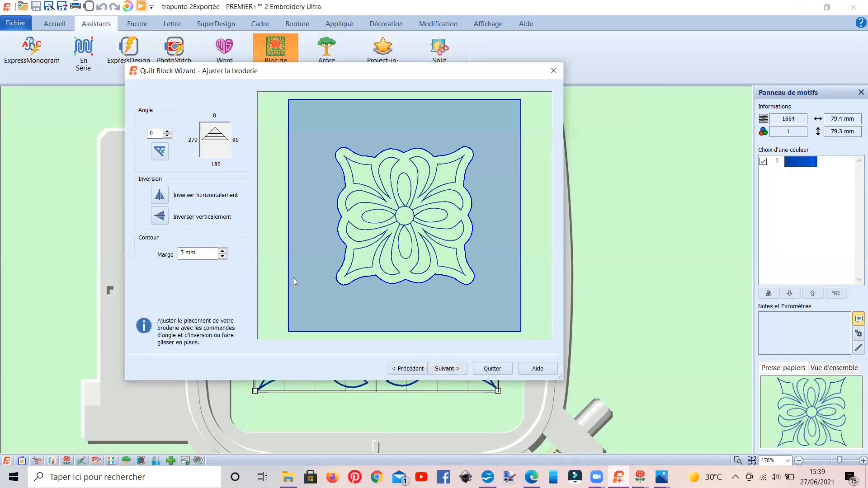
# - Increase the contour margin around the inner embroidery to 13 mm
pyautogui.click(222, 251)
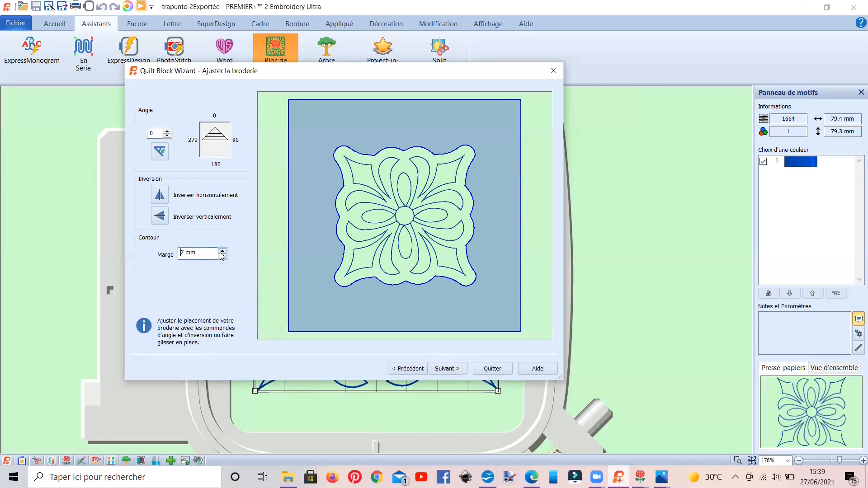
pyautogui.click(222, 251)
pyautogui.click(222, 251)
pyautogui.click(222, 251)
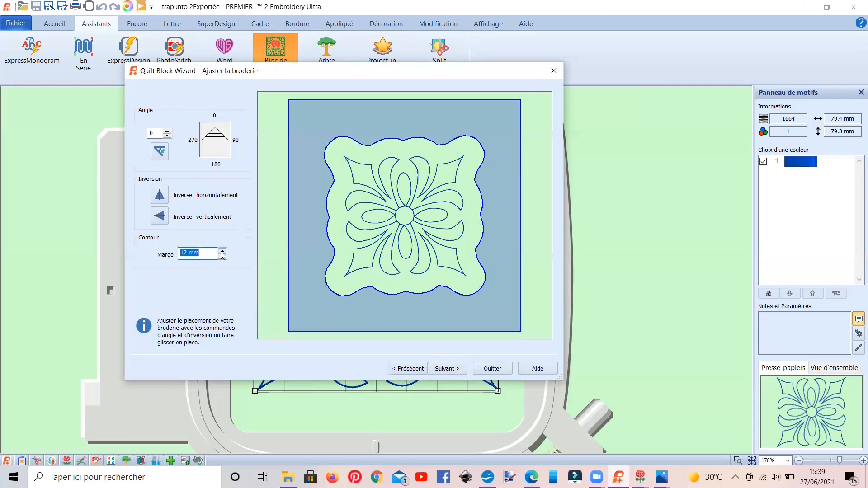
pyautogui.click(222, 251)
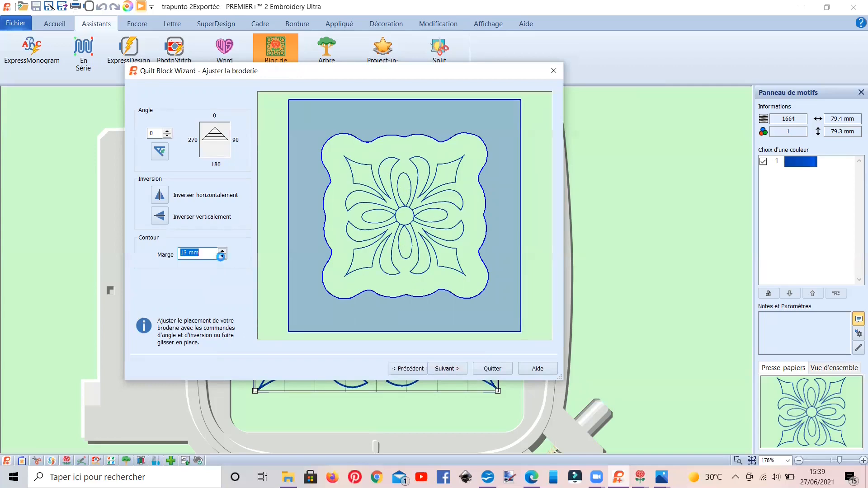
# - Reduce the contour margin around the inner embroidery to 1 mm
pyautogui.click(222, 257)
pyautogui.click(222, 256)
pyautogui.click(222, 256)
pyautogui.click(221, 257)
pyautogui.click(221, 257)
pyautogui.click(222, 257)
pyautogui.click(221, 257)
pyautogui.click(221, 256)
pyautogui.click(222, 257)
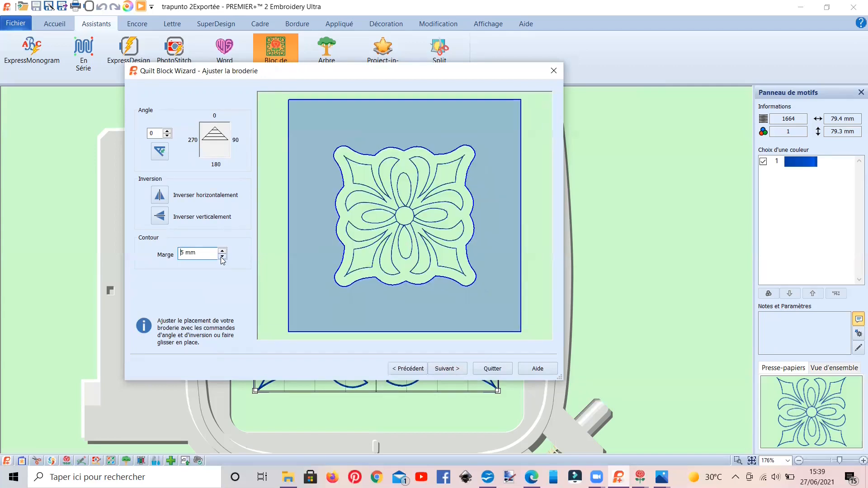
pyautogui.click(221, 257)
pyautogui.click(221, 257)
pyautogui.click(222, 257)
pyautogui.click(221, 257)
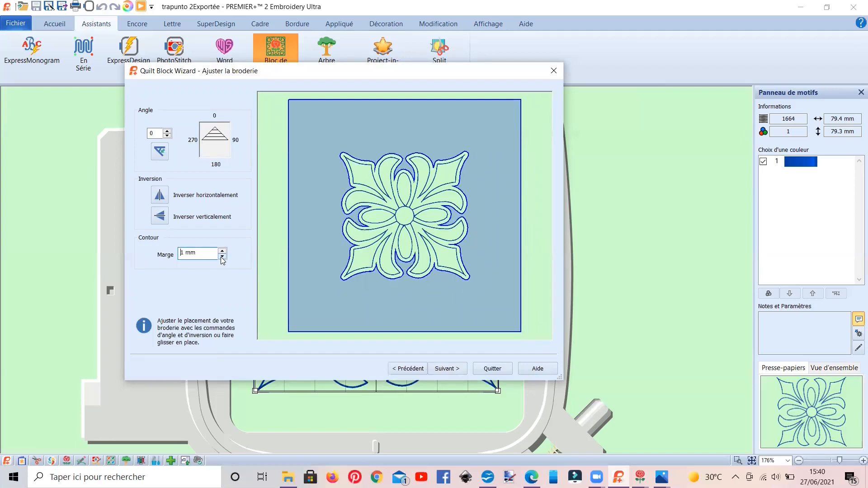
# - Mirror the inner embroidery horizontally, trying the vertical inversion on and off as well
pyautogui.click(161, 197)
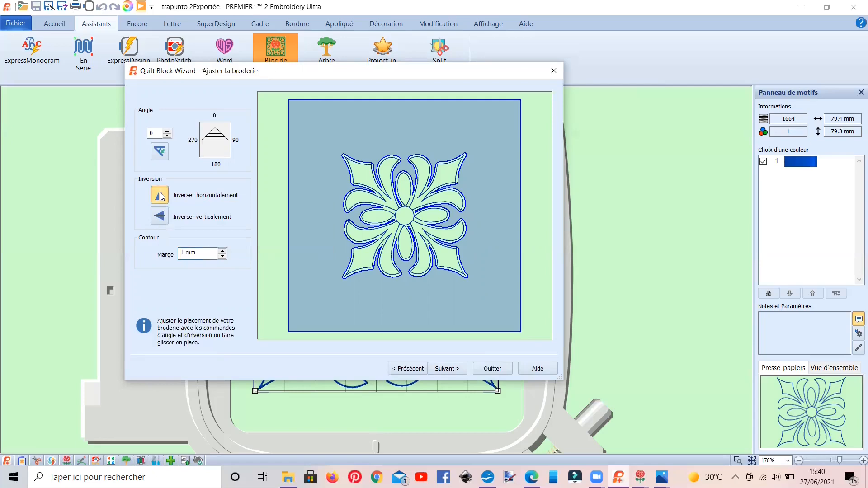
pyautogui.click(161, 197)
pyautogui.click(161, 197)
pyautogui.click(161, 196)
pyautogui.click(160, 195)
pyautogui.click(161, 195)
pyautogui.click(162, 196)
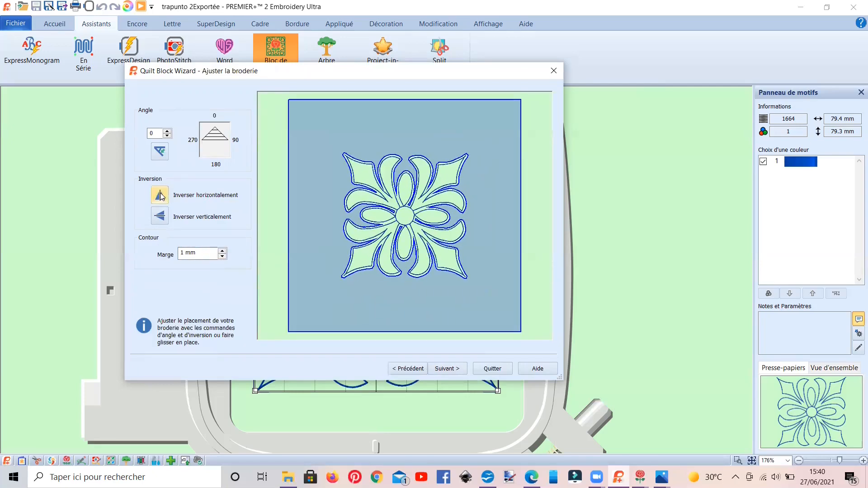
pyautogui.click(161, 197)
pyautogui.click(161, 197)
pyautogui.click(161, 197)
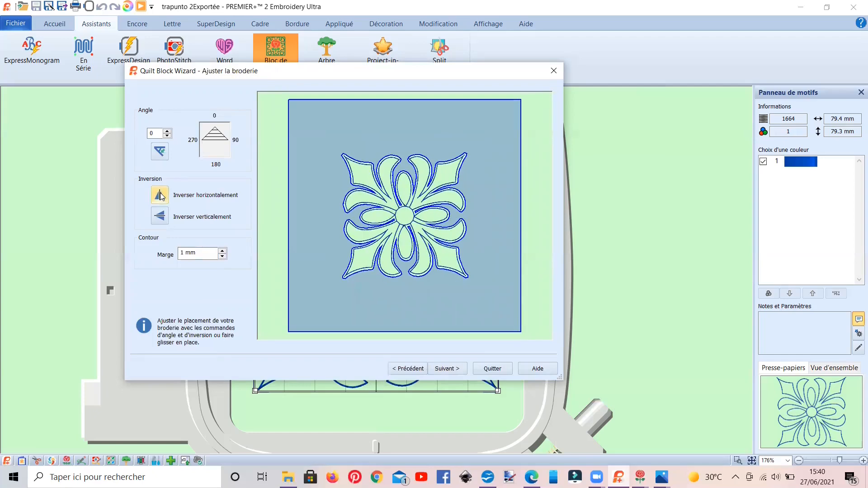
pyautogui.click(161, 197)
pyautogui.click(161, 196)
pyautogui.click(161, 196)
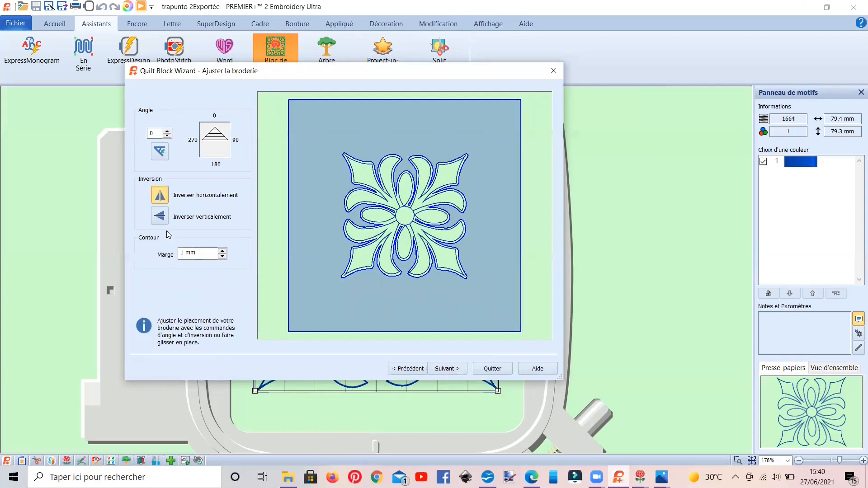
pyautogui.click(161, 222)
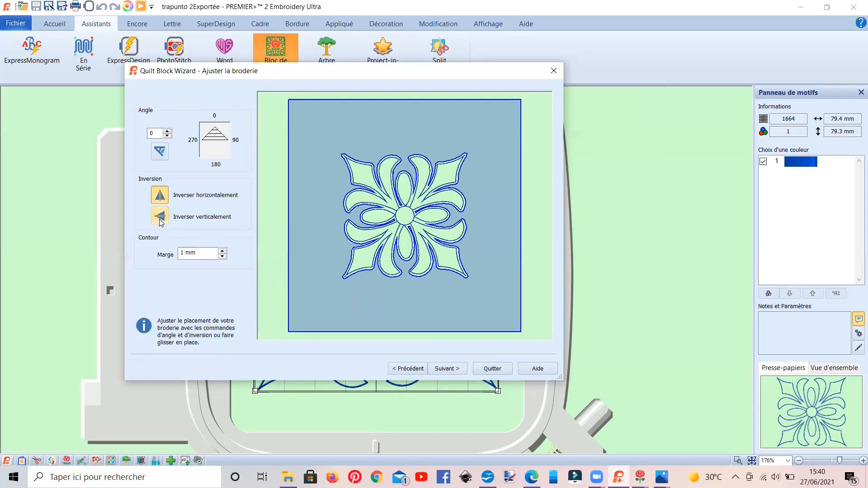
pyautogui.click(161, 222)
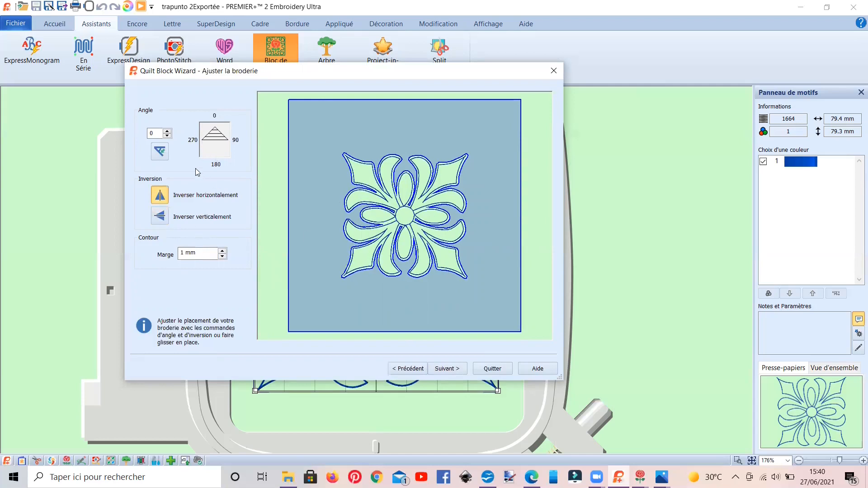
# - Rotate the inner embroidery to an angle of 15 degrees
pyautogui.click(167, 131)
pyautogui.click(167, 130)
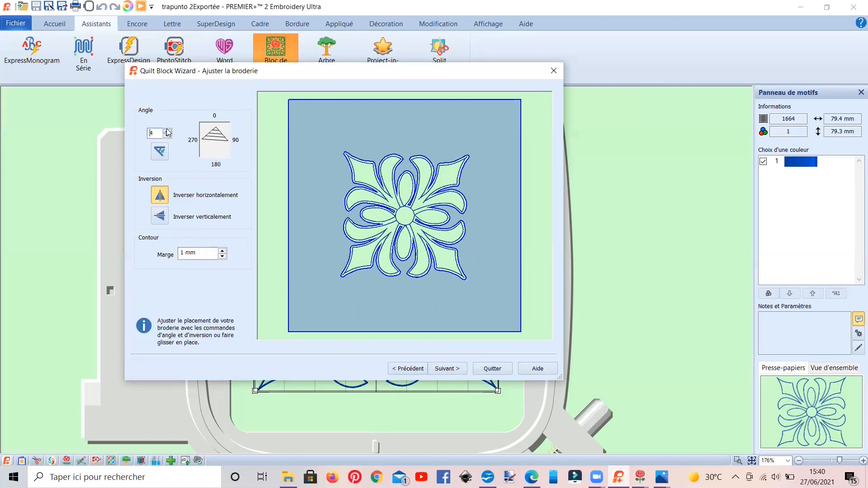
pyautogui.click(167, 131)
pyautogui.click(168, 131)
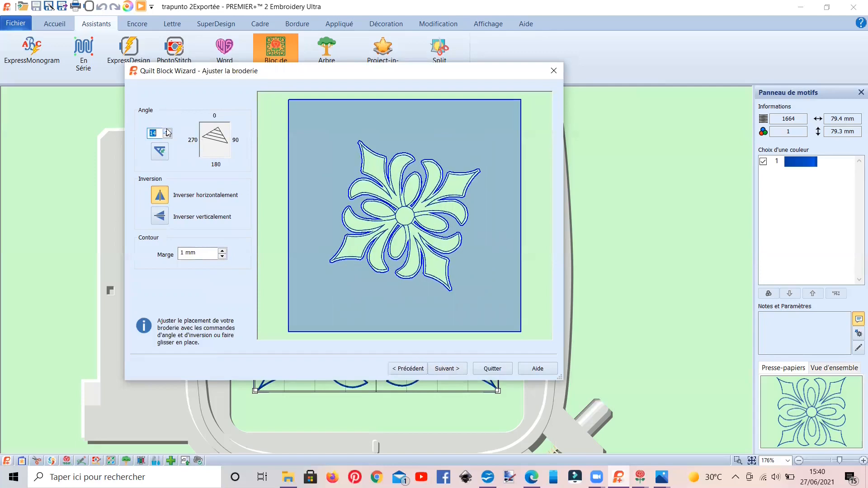
pyautogui.click(167, 130)
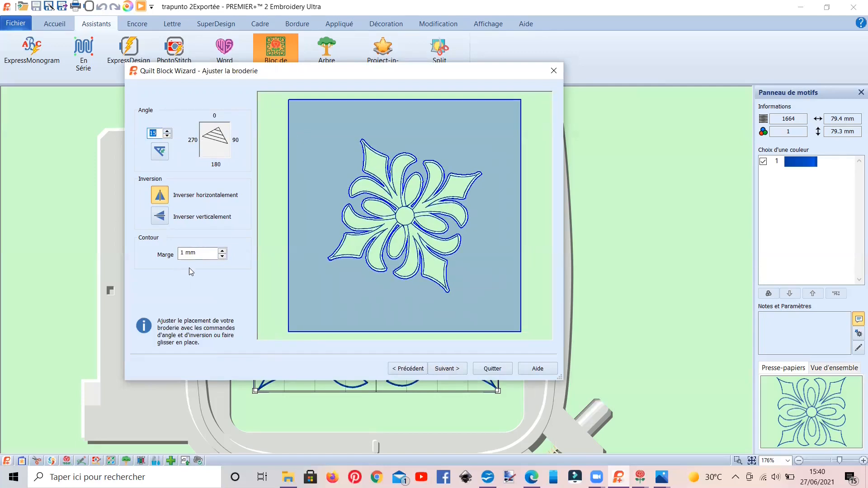
# - Proceed to the fill pattern selection and fill the block around the embroidery with the Pointillé (stipple) fill
pyautogui.click(447, 368)
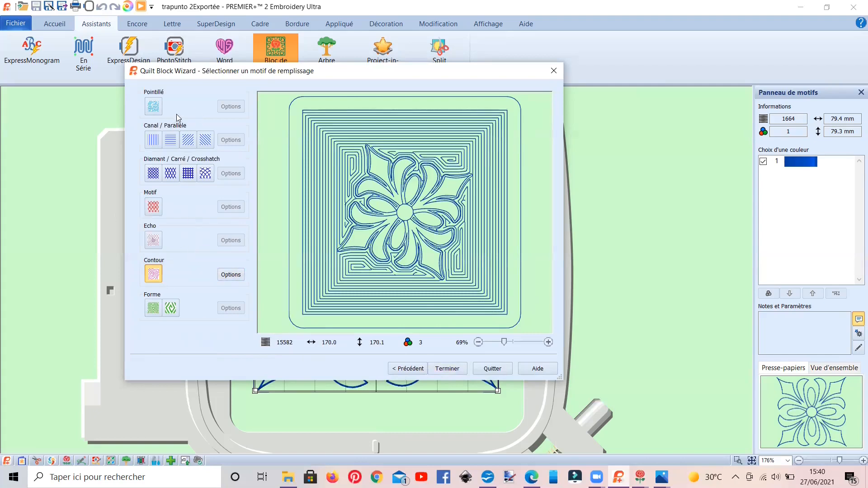
pyautogui.click(154, 108)
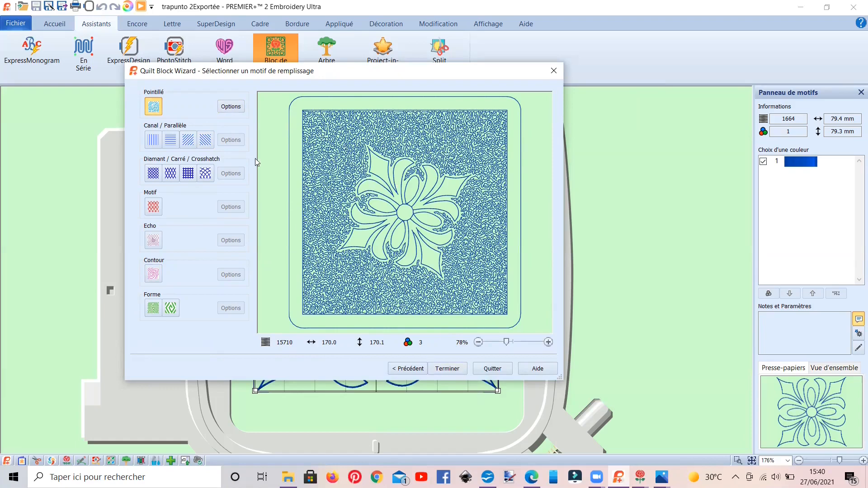
# - Change the Pointillé fill to the straight (Droit) style with a wider spacing between the lines
pyautogui.click(233, 107)
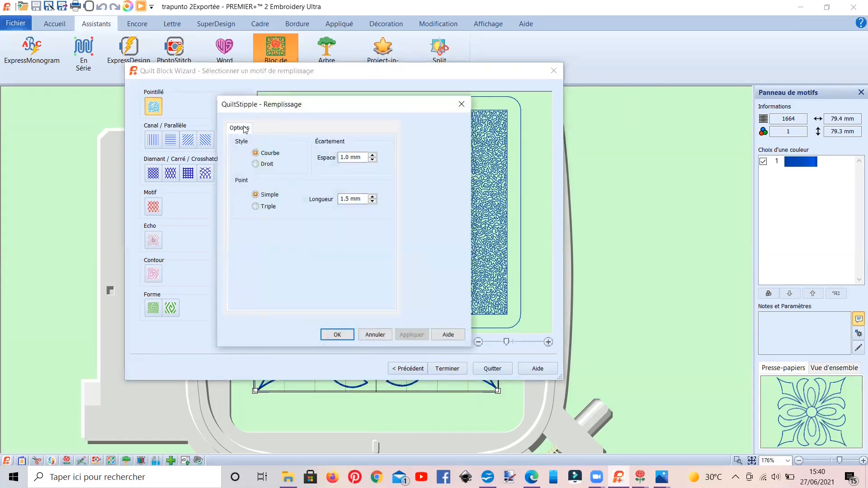
pyautogui.moveTo(266, 109); pyautogui.dragTo(610, 98)
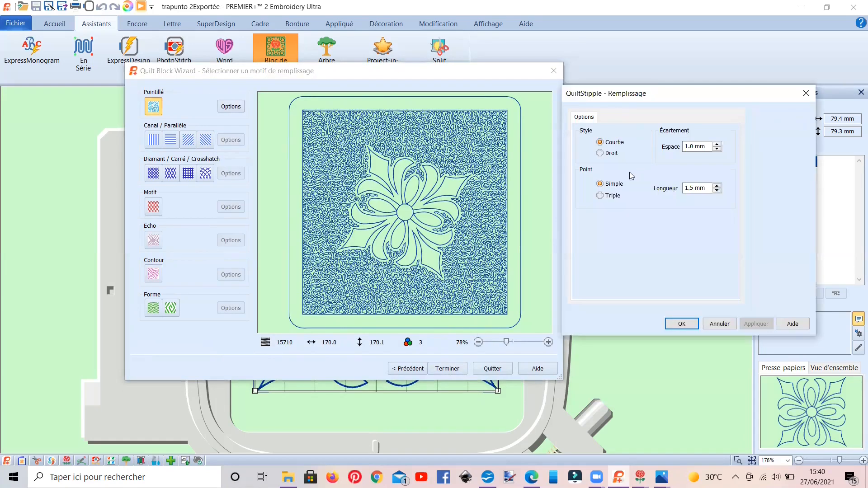
pyautogui.click(601, 154)
pyautogui.click(717, 144)
pyautogui.click(717, 144)
pyautogui.click(717, 144)
pyautogui.click(716, 144)
pyautogui.click(717, 145)
pyautogui.click(717, 144)
pyautogui.click(717, 144)
pyautogui.click(717, 144)
pyautogui.click(672, 325)
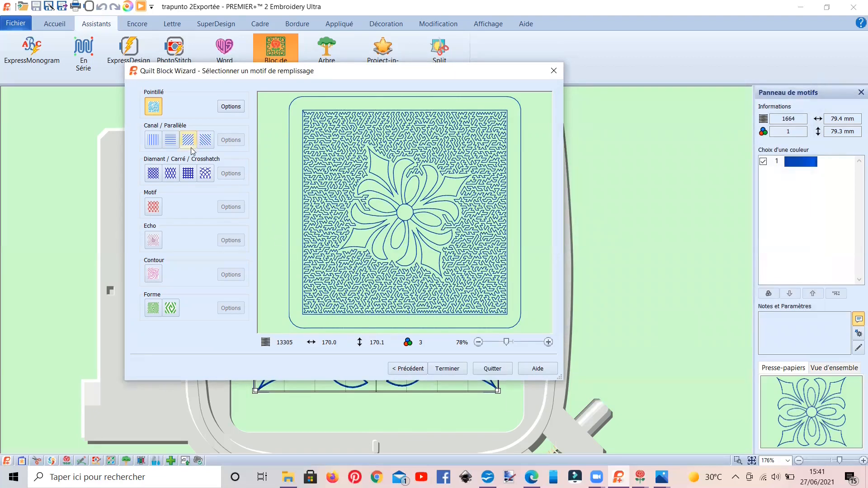
# - Fill the block with vertical parallel lines and switch the fill style to Losange, trying Carré as well
pyautogui.click(152, 142)
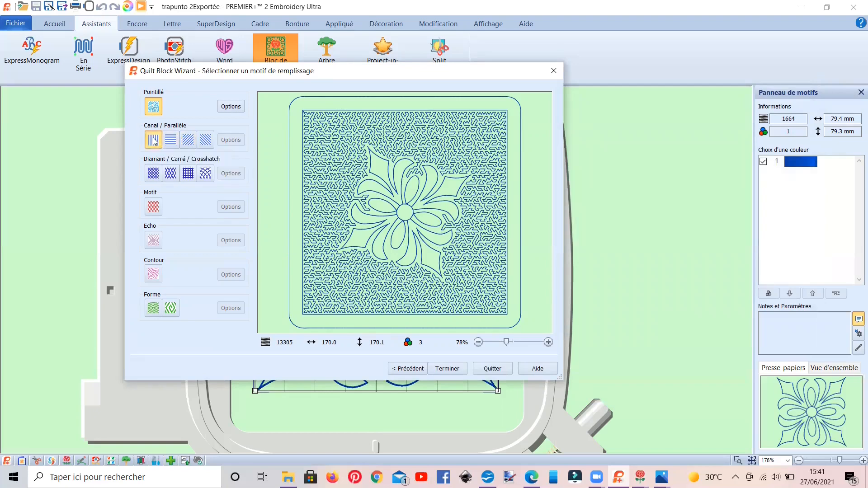
pyautogui.click(231, 141)
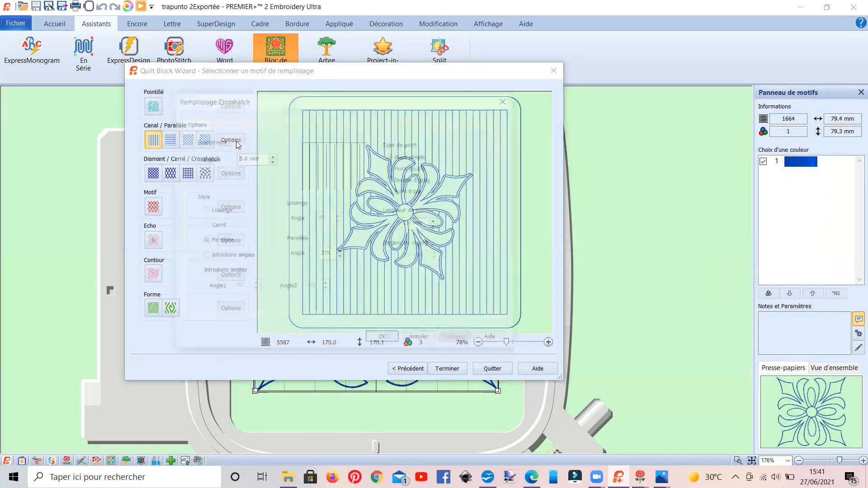
pyautogui.moveTo(267, 104); pyautogui.dragTo(634, 69)
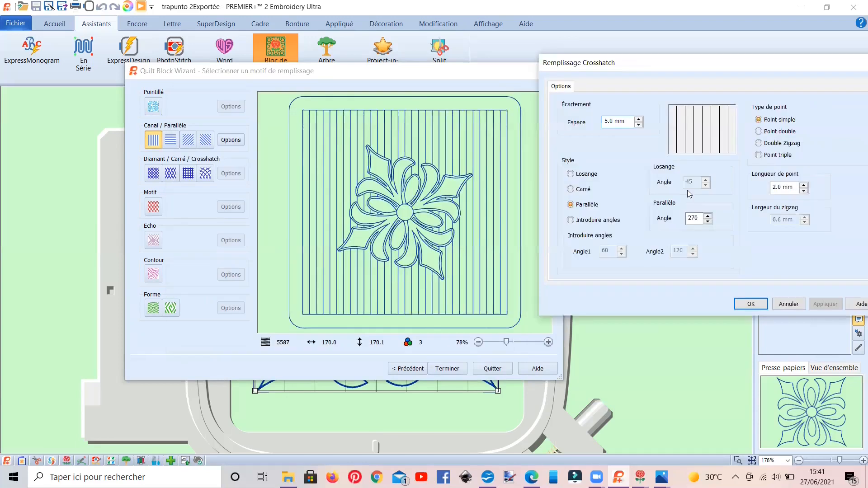
pyautogui.click(570, 175)
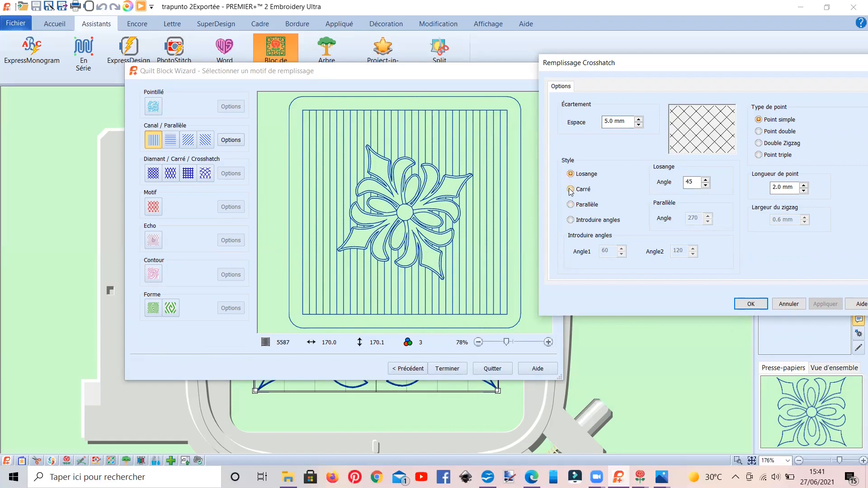
pyautogui.click(571, 190)
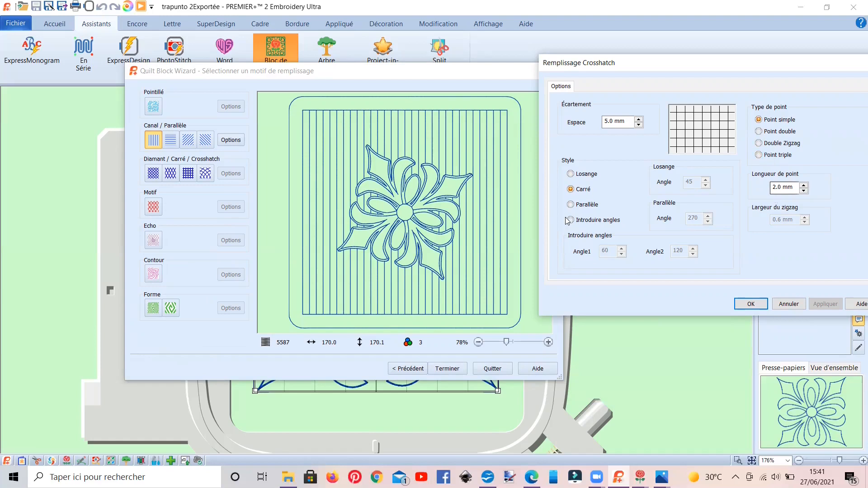
pyautogui.click(572, 174)
# - Set the Losange fill's spacing to 1.3 mm and its angle to 53, and apply it to the block
pyautogui.doubleClick(608, 121)
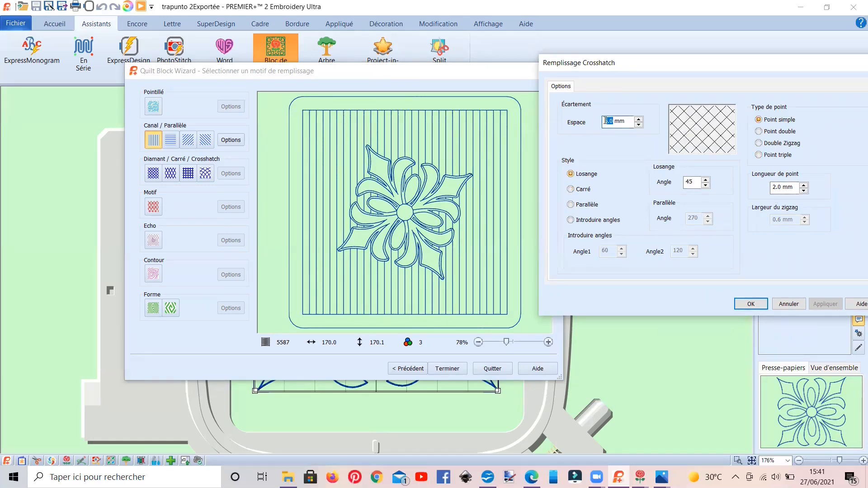
pyautogui.write('1')
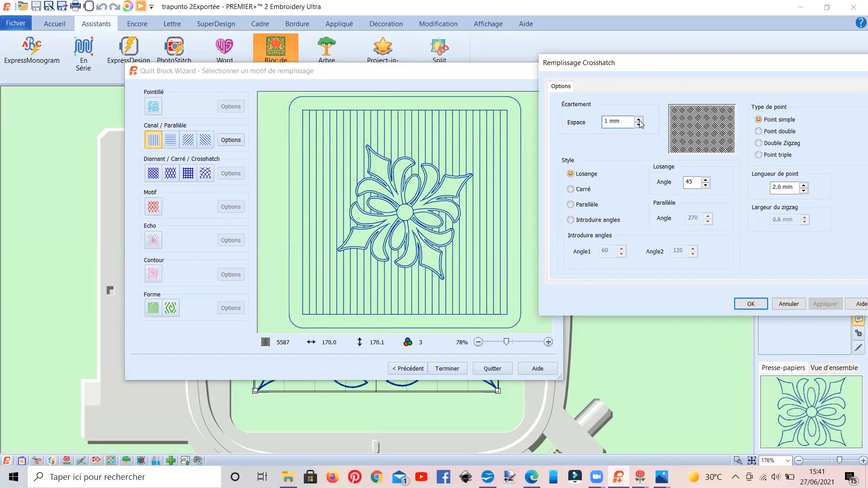
pyautogui.write('.3')
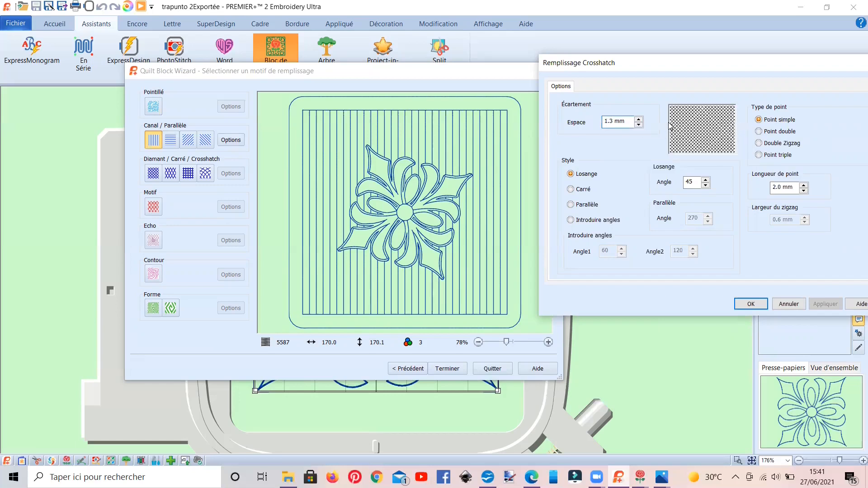
pyautogui.click(706, 182)
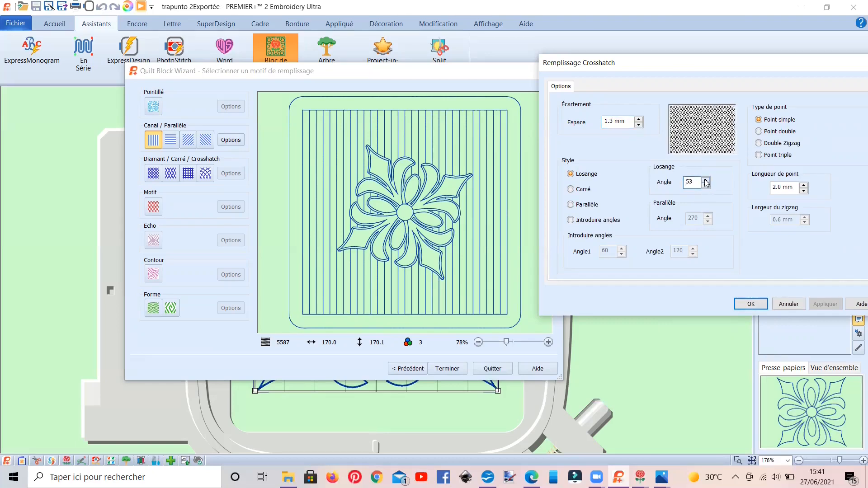
pyautogui.click(753, 305)
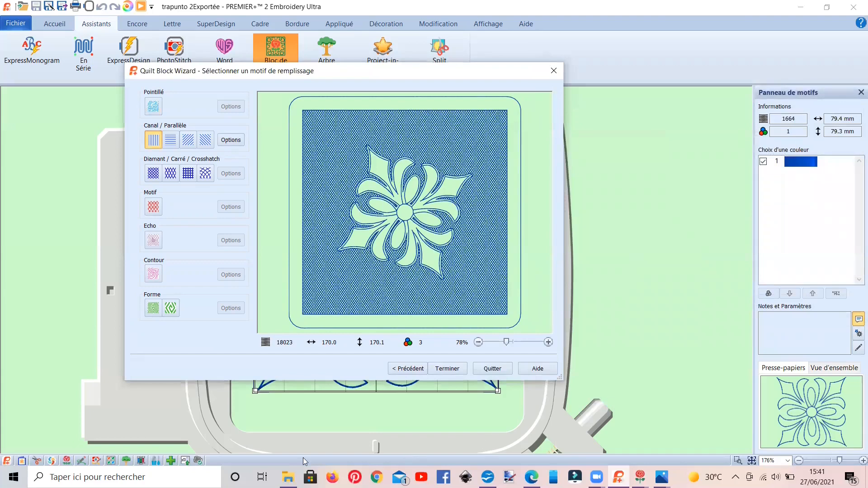
# - Switch the block to the horizontal parallel fill and set its line spacing to 2 mm
pyautogui.click(170, 141)
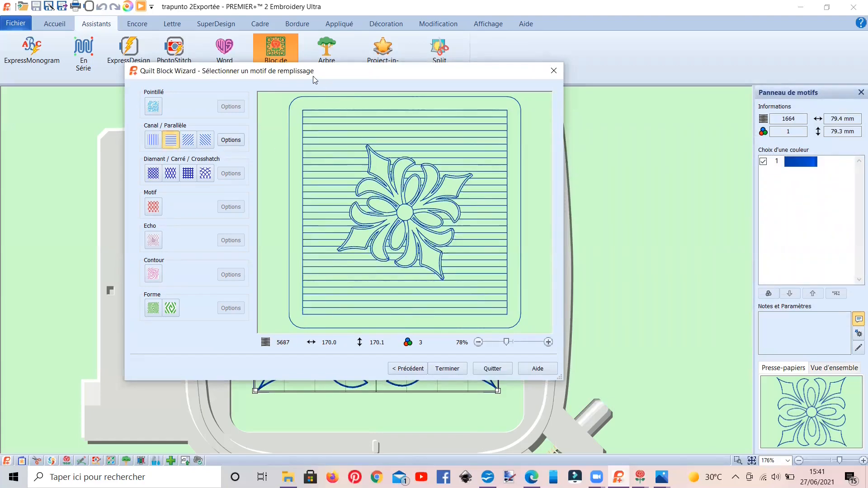
pyautogui.moveTo(315, 80); pyautogui.dragTo(657, 40)
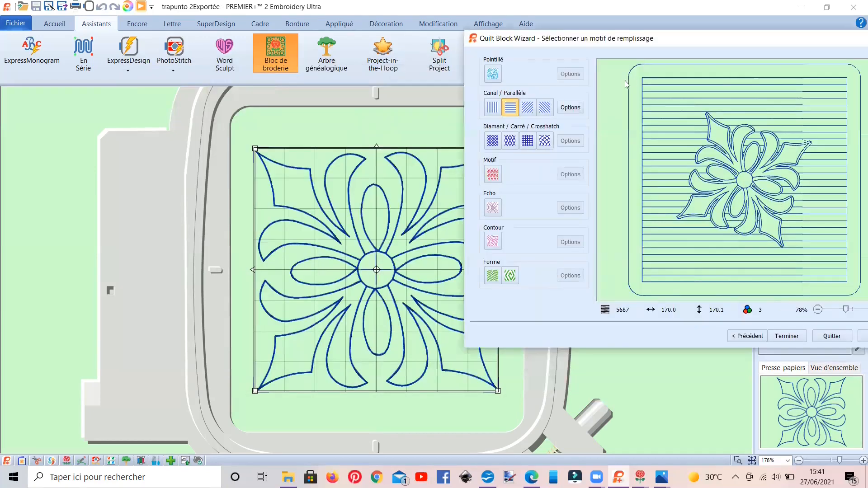
pyautogui.click(566, 109)
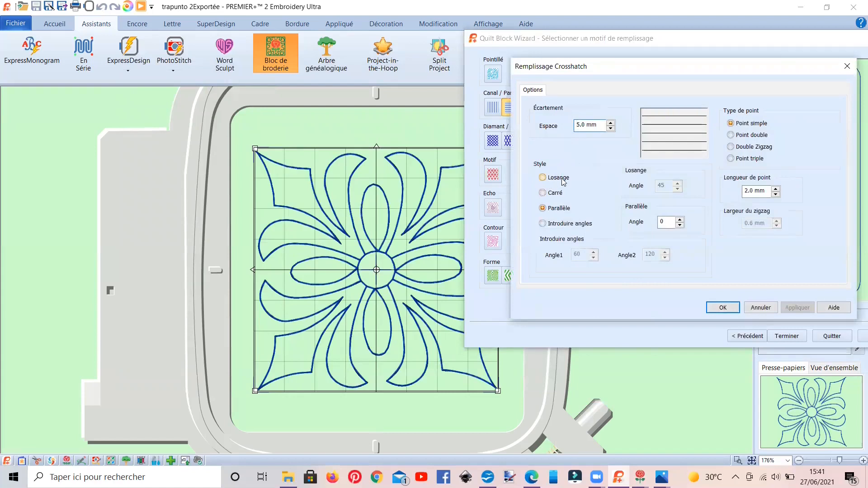
pyautogui.moveTo(587, 127); pyautogui.dragTo(574, 129)
pyautogui.write('2')
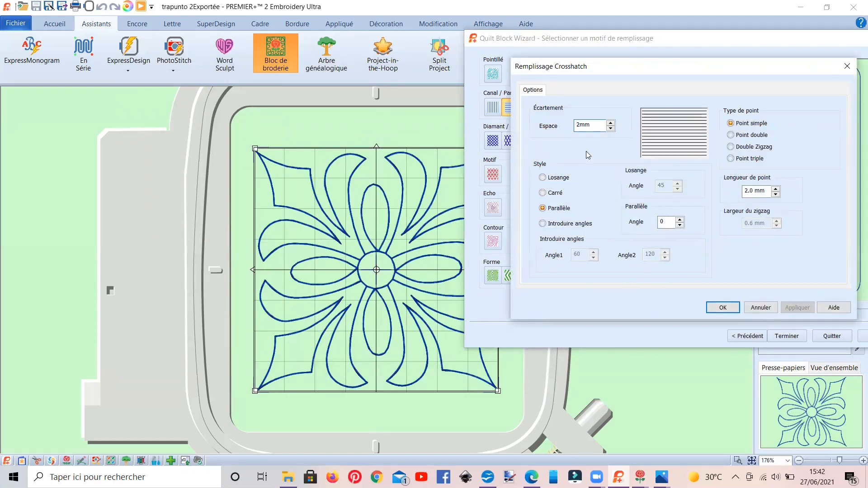
pyautogui.click(724, 308)
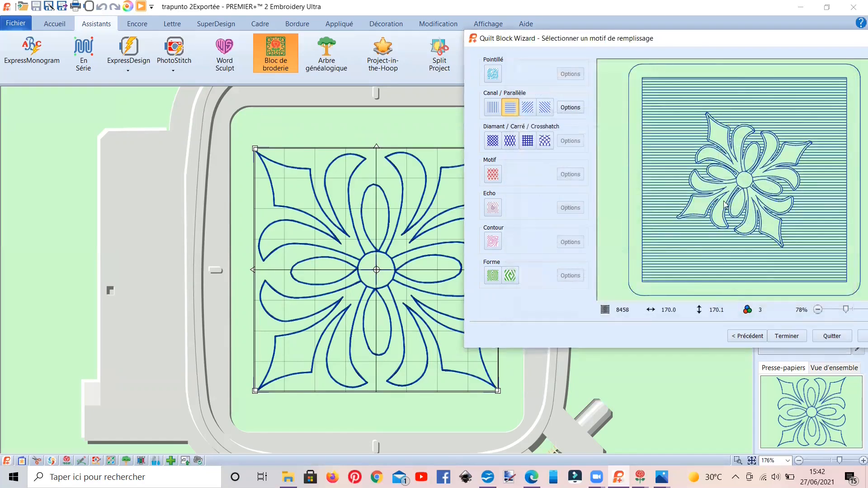
# - Preview the diamond, narrow diamond and square crosshatch fills on the block
pyautogui.click(493, 142)
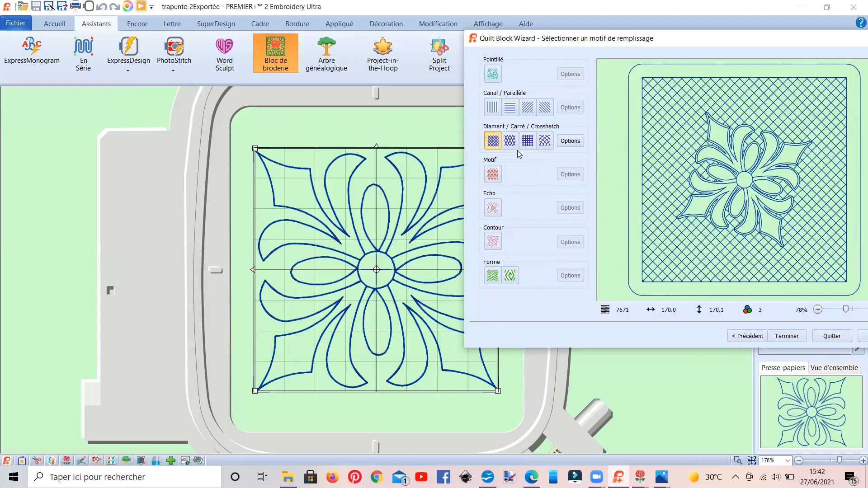
pyautogui.click(511, 143)
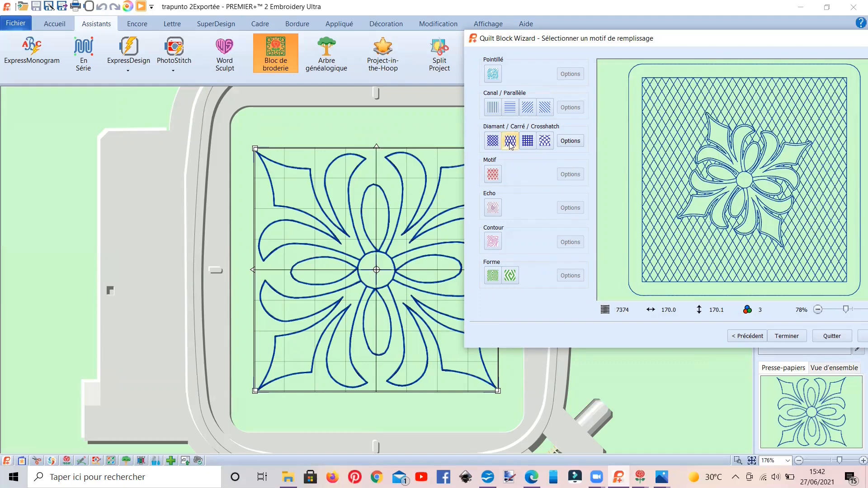
pyautogui.click(527, 143)
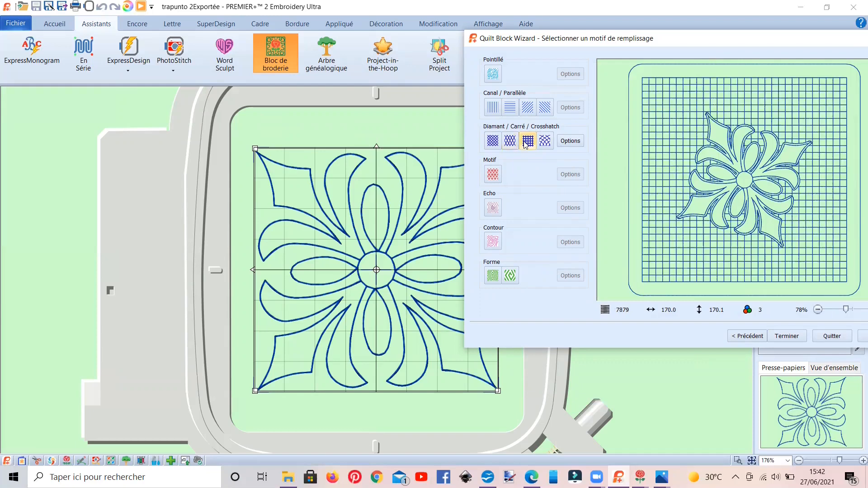
# - Fill the block with the curved crosshatch and set its spacing to 3 mm
pyautogui.click(544, 143)
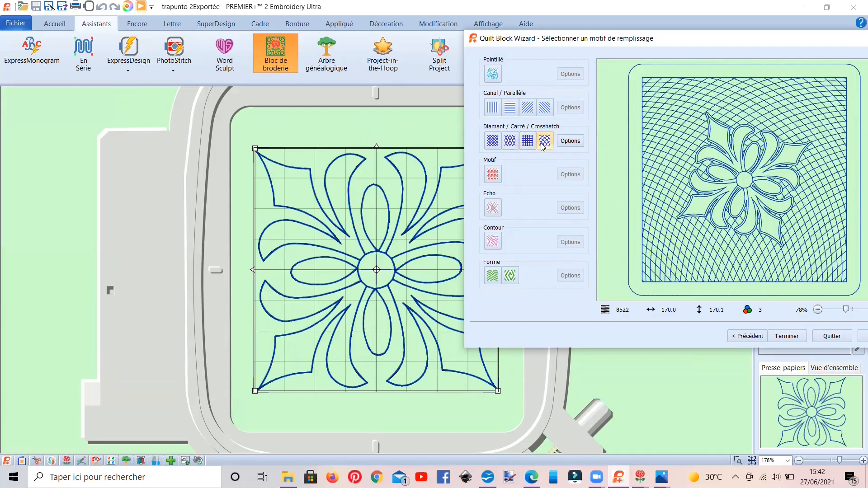
pyautogui.click(570, 141)
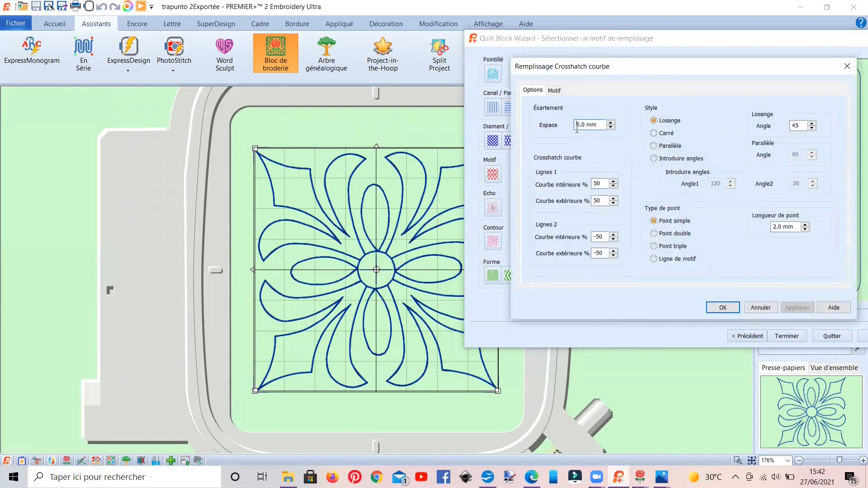
pyautogui.moveTo(584, 126); pyautogui.dragTo(576, 126)
pyautogui.moveTo(614, 75); pyautogui.dragTo(274, 79)
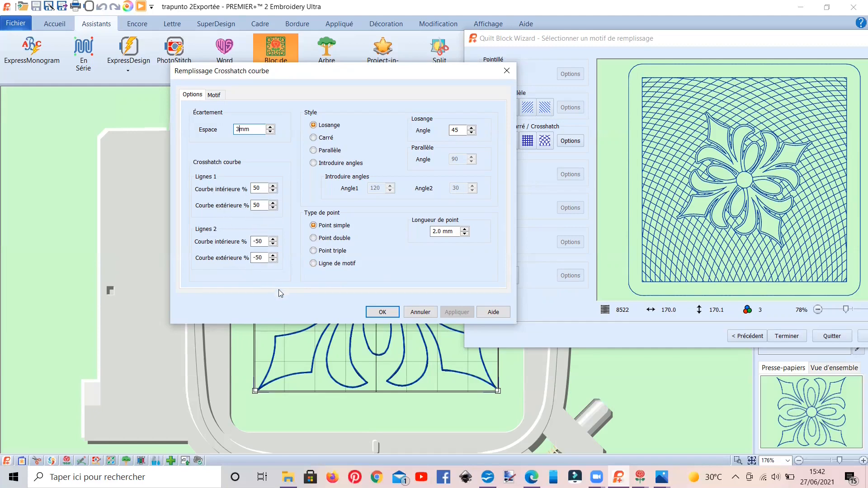
pyautogui.click(379, 313)
pyautogui.click(380, 313)
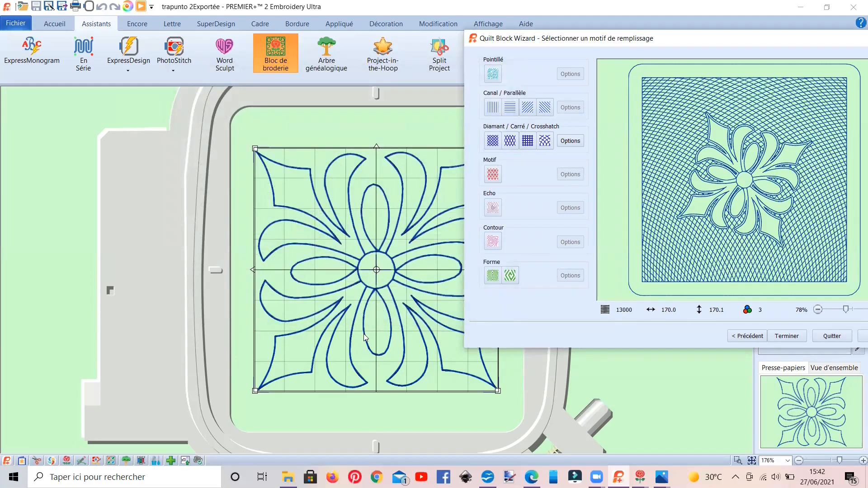
# - Fill the block with the Motif pattern and open its fill options beside the preview
pyautogui.click(495, 177)
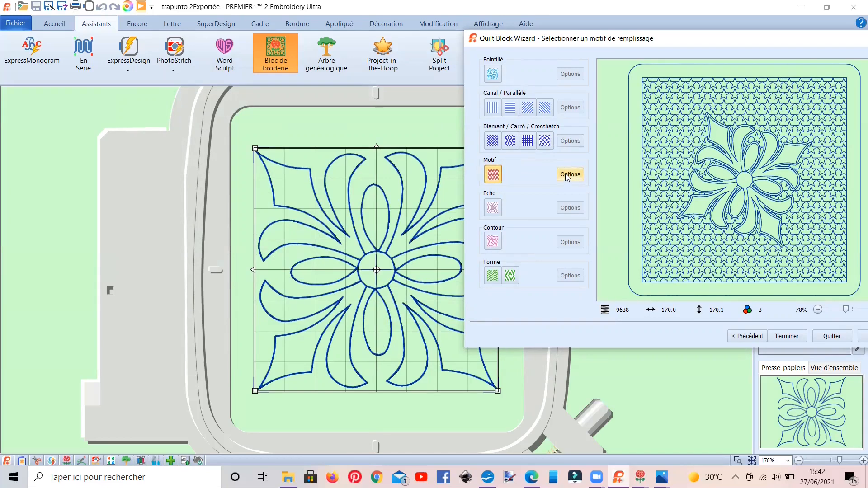
pyautogui.click(565, 174)
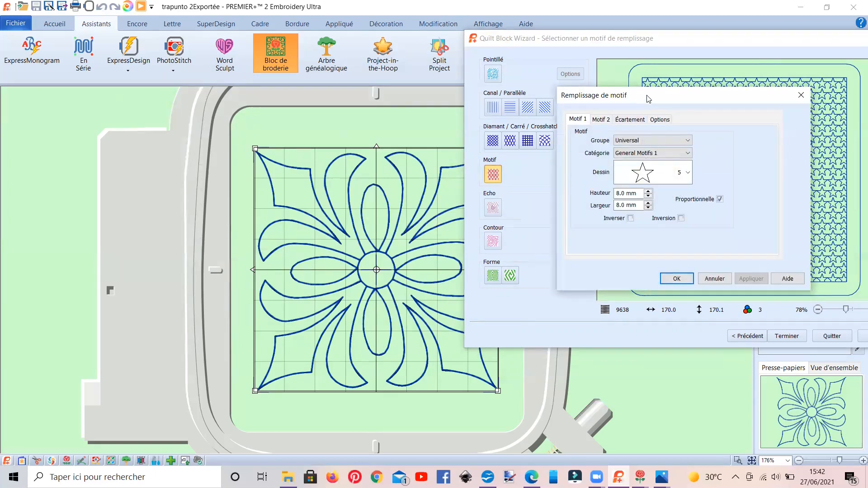
pyautogui.moveTo(639, 100); pyautogui.dragTo(294, 70)
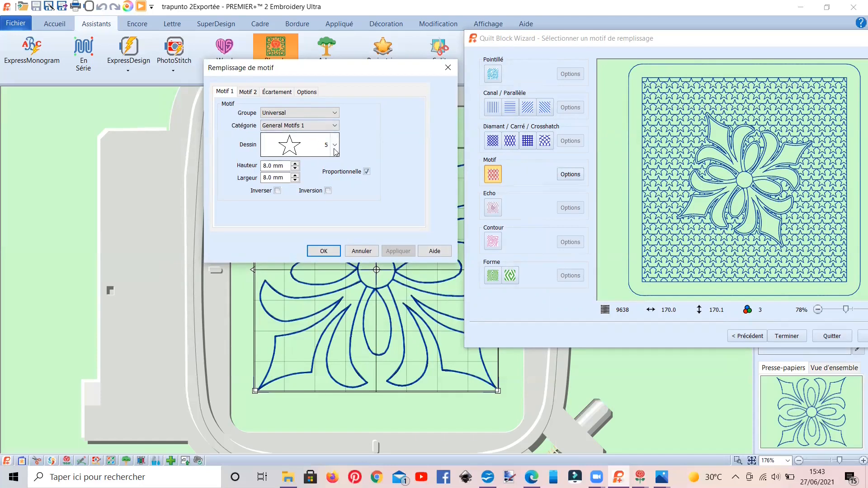
# - Look through the motif groups and categories, and choose star design 8 from Universal, General Motifs 1 as Motif 1
pyautogui.click(334, 125)
pyautogui.click(327, 114)
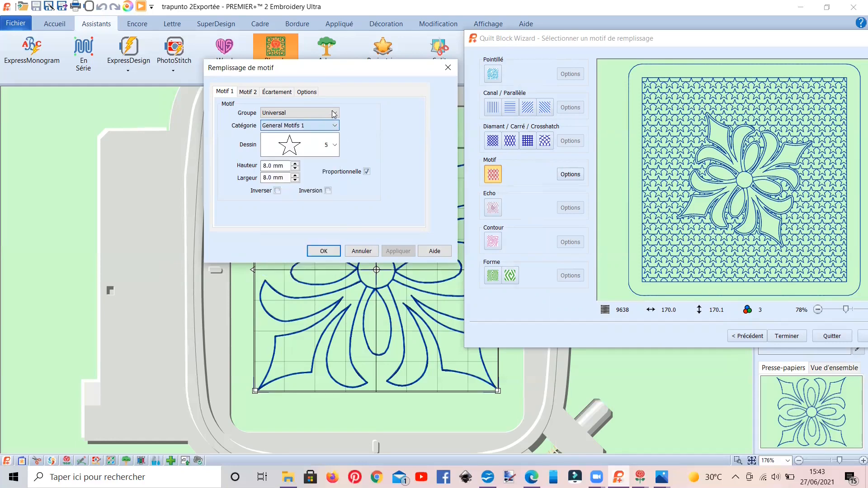
pyautogui.click(334, 113)
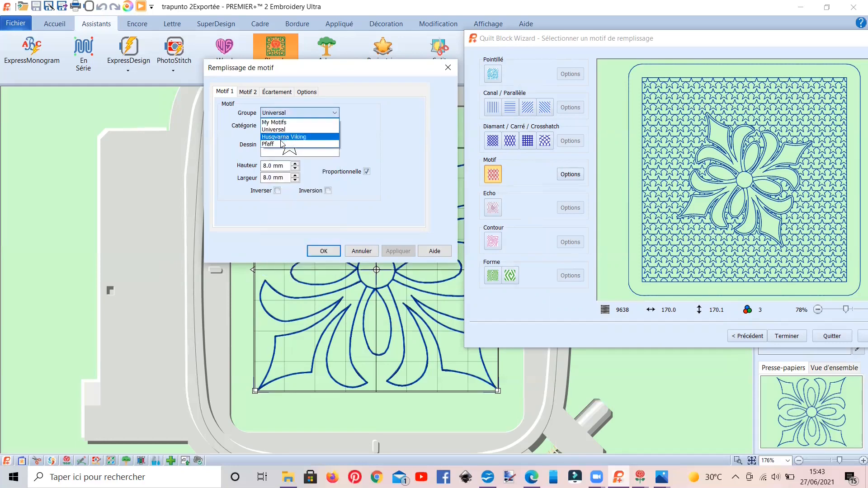
pyautogui.click(380, 142)
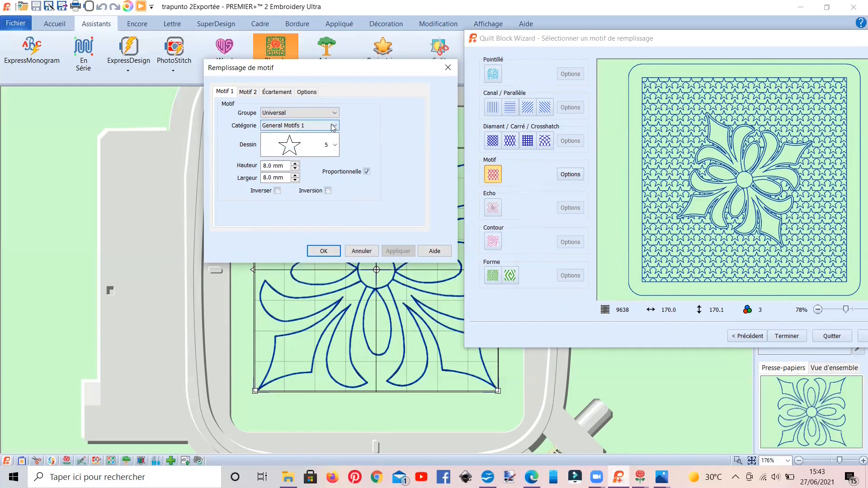
pyautogui.click(335, 127)
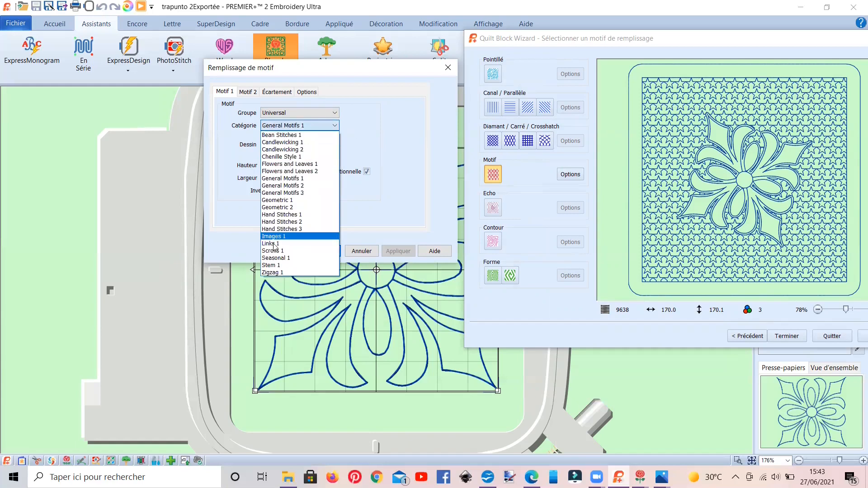
pyautogui.click(408, 135)
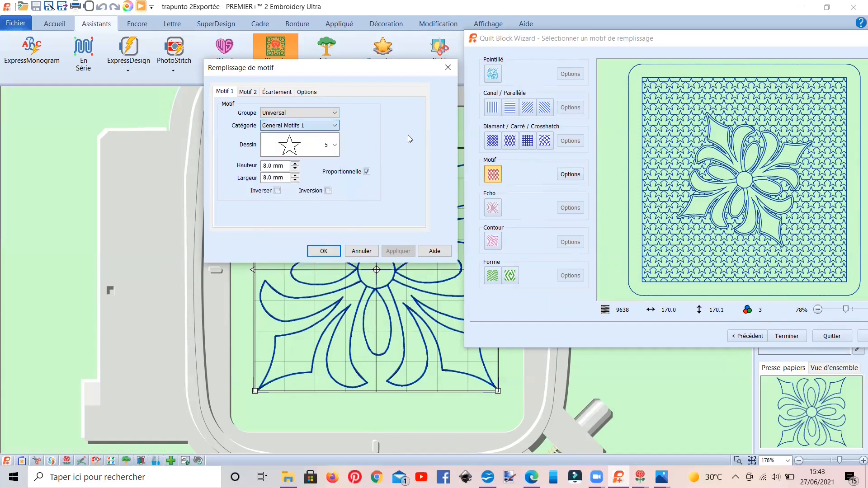
pyautogui.click(335, 144)
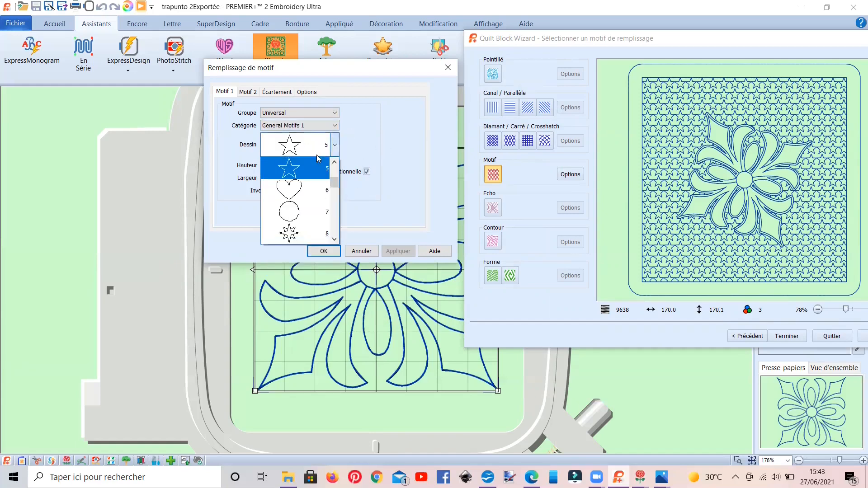
pyautogui.click(287, 232)
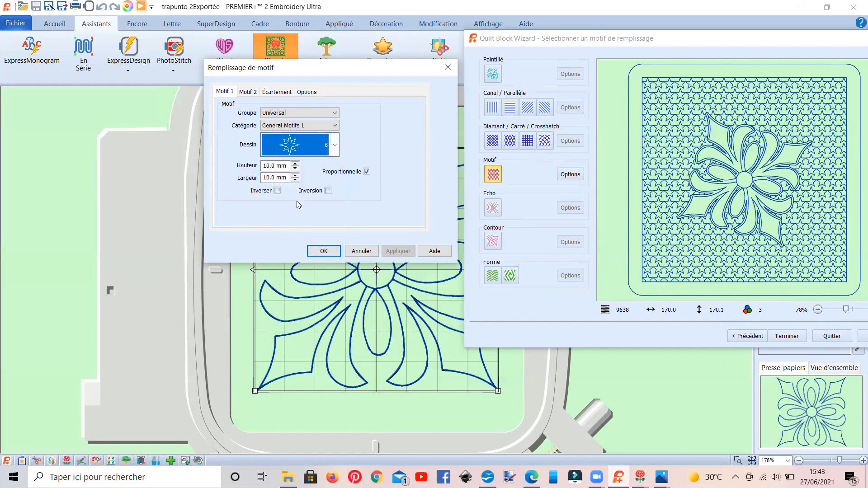
# - Reduce Motif 1 proportionally to a height and width of 9.4 mm
pyautogui.click(295, 168)
pyautogui.click(295, 169)
pyautogui.click(295, 169)
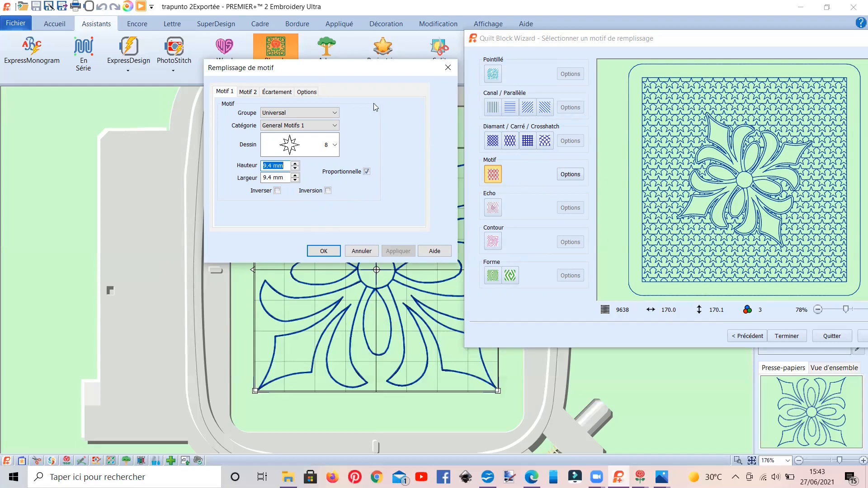
# - Enable Motif 2 with heart design 6 and set its height and width to 7.2 mm
pyautogui.click(252, 92)
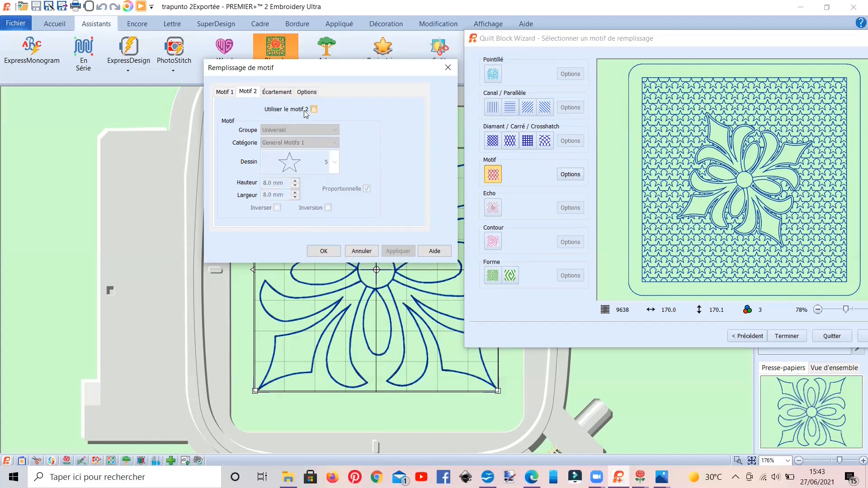
pyautogui.click(315, 108)
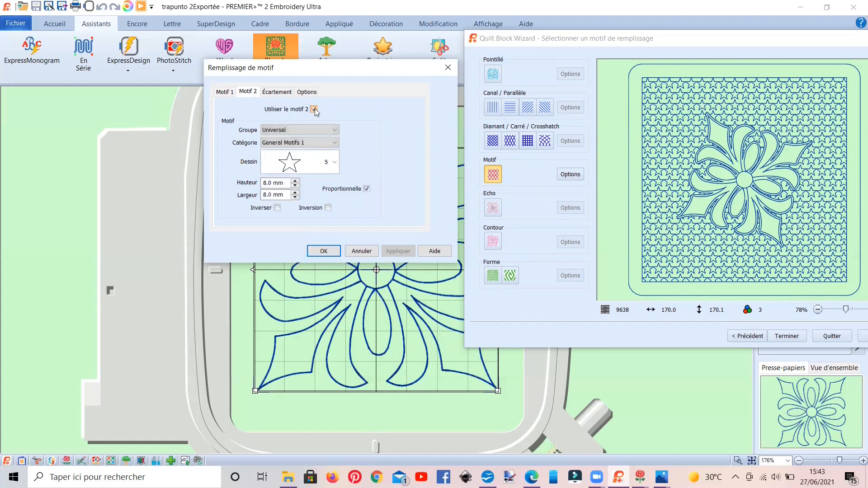
pyautogui.click(335, 163)
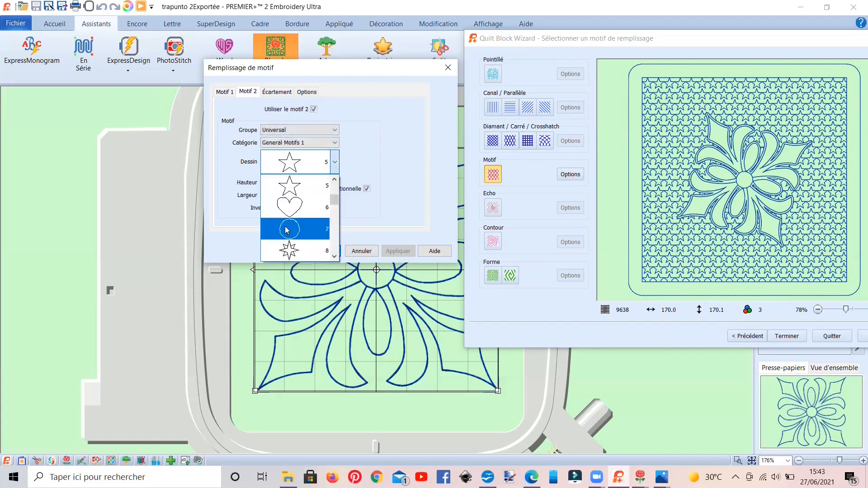
pyautogui.click(286, 212)
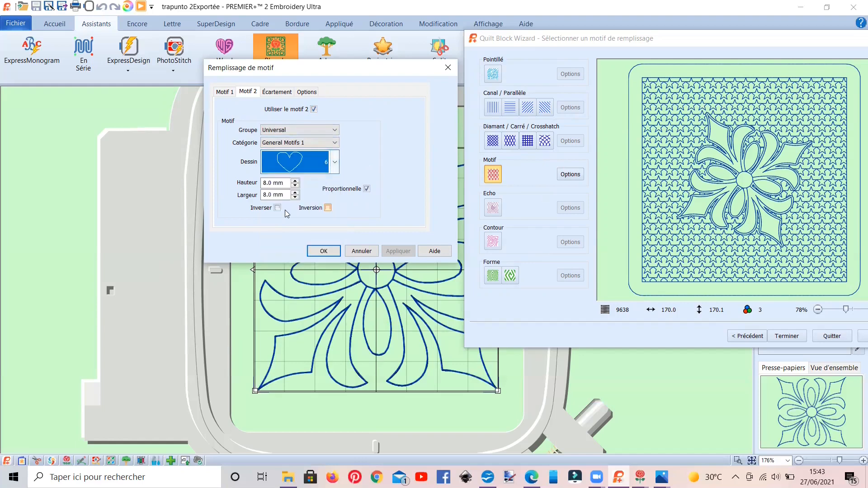
pyautogui.click(295, 186)
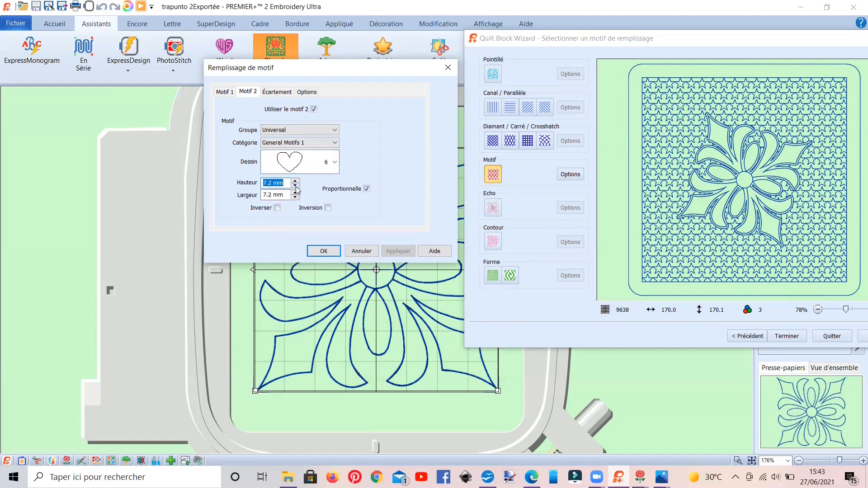
# - Increase the motif fill's horizontal space and horizontal offset percentages
pyautogui.click(279, 92)
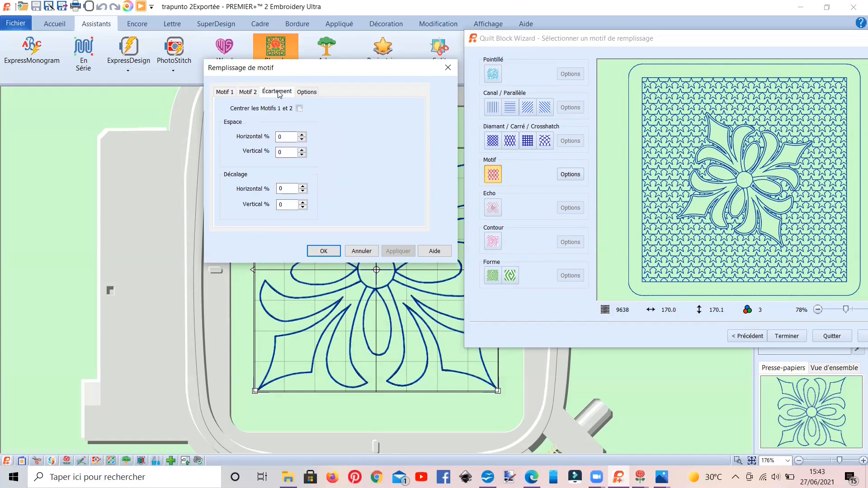
pyautogui.click(301, 135)
pyautogui.click(300, 135)
pyautogui.click(302, 136)
pyautogui.click(302, 136)
pyautogui.click(303, 186)
pyautogui.click(303, 187)
# - Increase the motif fill's angle and apply the settings to the block
pyautogui.click(307, 93)
pyautogui.click(273, 131)
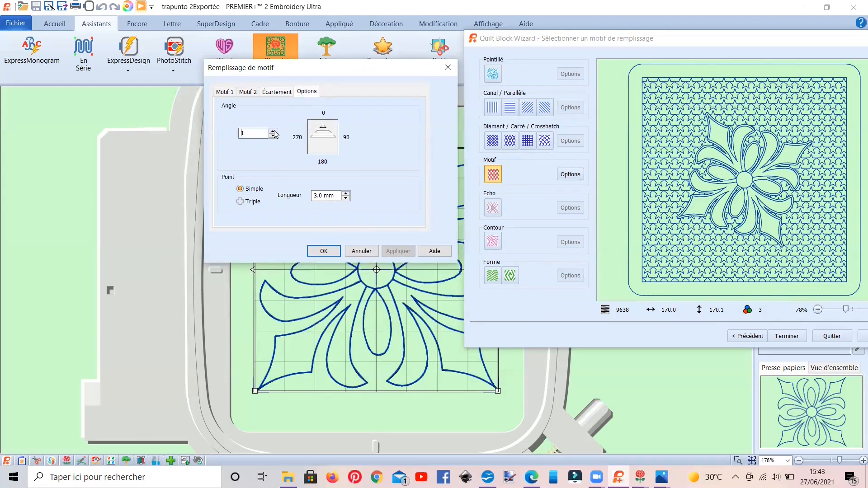
pyautogui.click(274, 131)
pyautogui.click(324, 251)
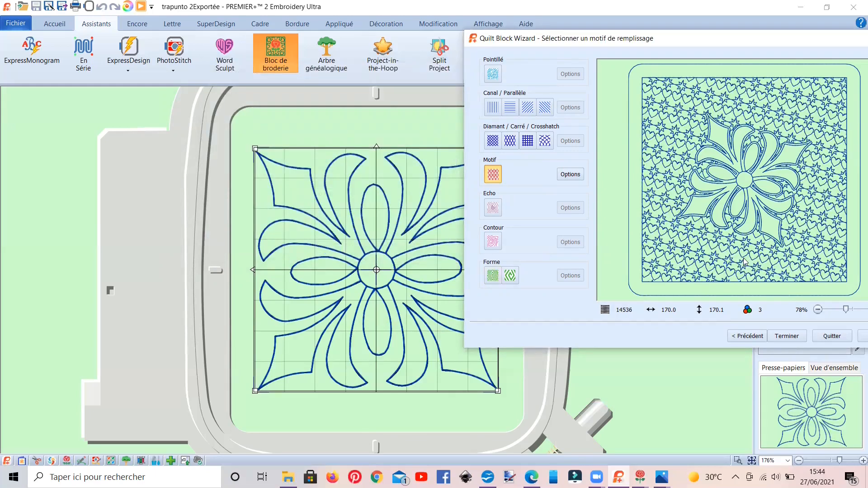
pyautogui.click(573, 178)
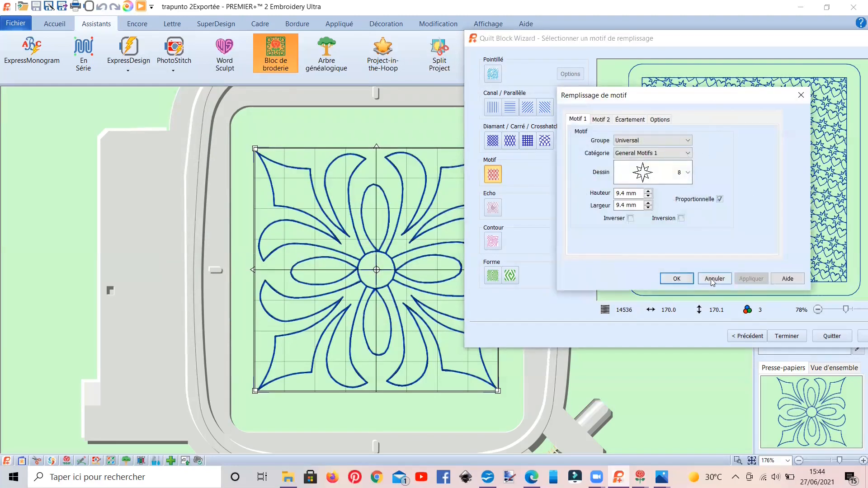
pyautogui.click(677, 279)
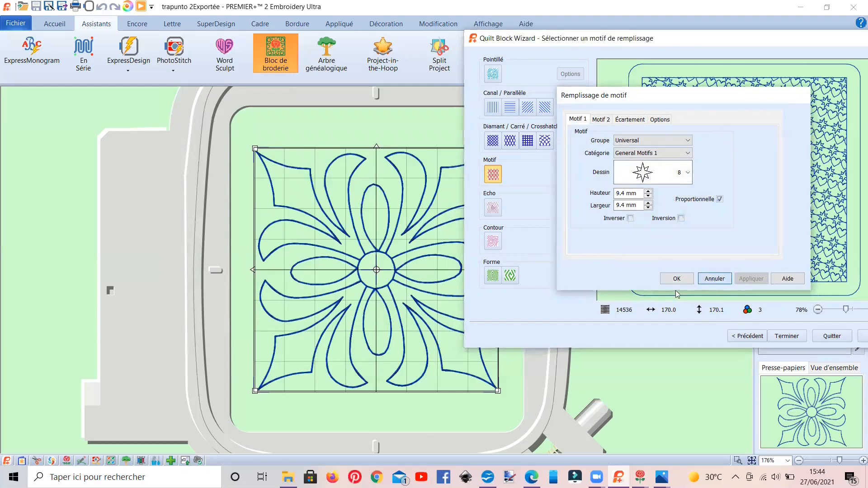
# - Fill the block with the Echo pattern and increase the spacing between its echo lines
pyautogui.click(494, 208)
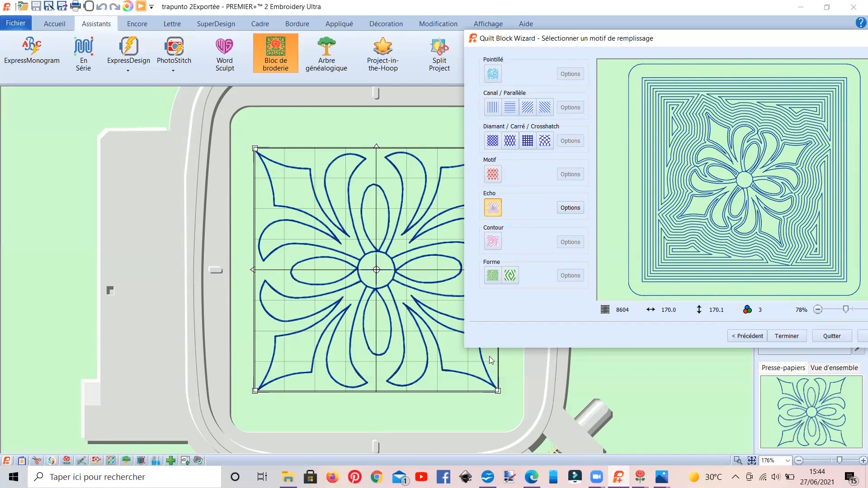
pyautogui.click(569, 209)
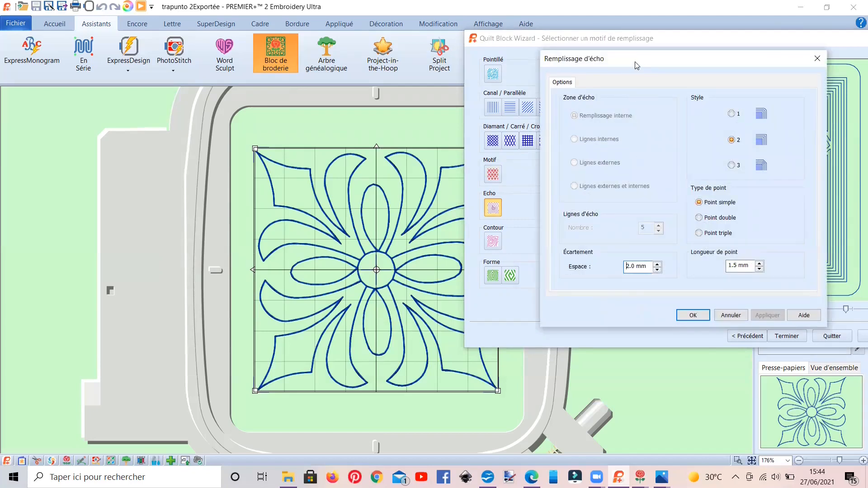
pyautogui.moveTo(643, 66); pyautogui.dragTo(280, 63)
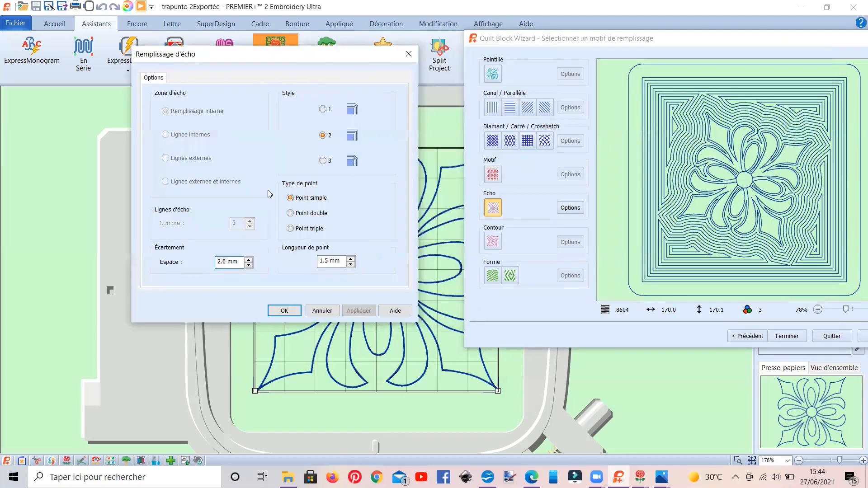
pyautogui.click(249, 261)
pyautogui.click(249, 260)
pyautogui.click(249, 260)
pyautogui.click(249, 260)
pyautogui.click(249, 260)
pyautogui.click(284, 312)
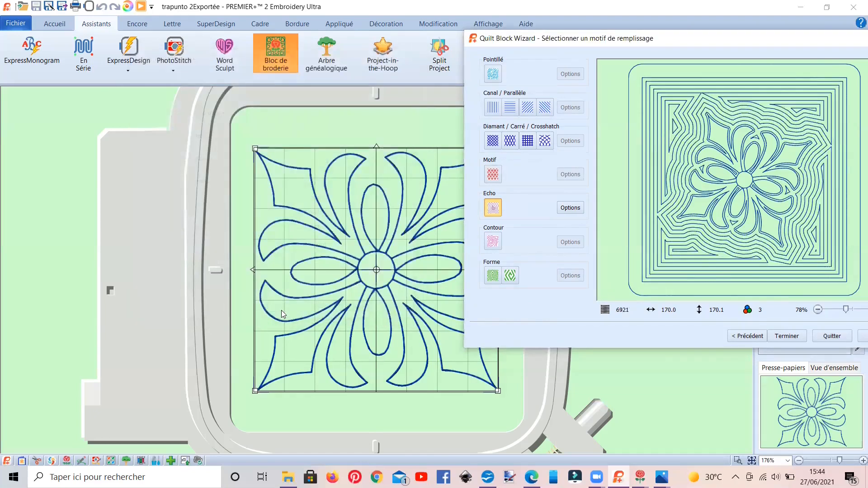
# - Fill the block with the Contour pattern, using 2.7 mm spacing and a single stitch
pyautogui.click(493, 242)
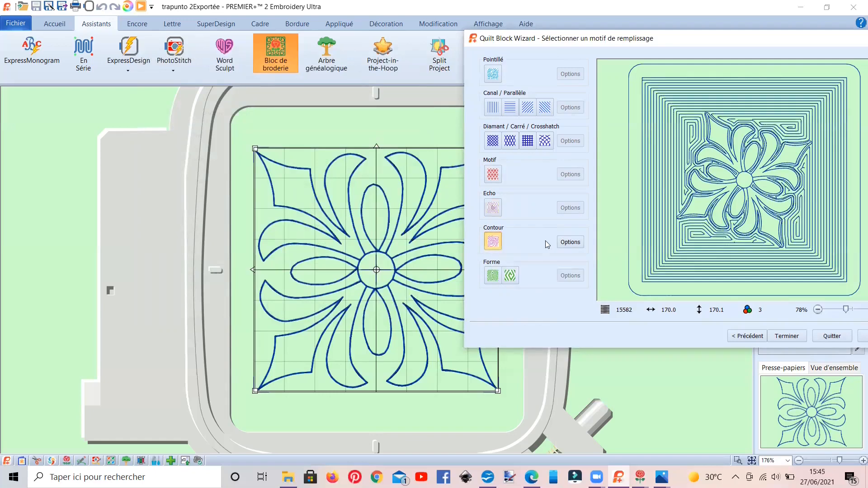
pyautogui.click(565, 242)
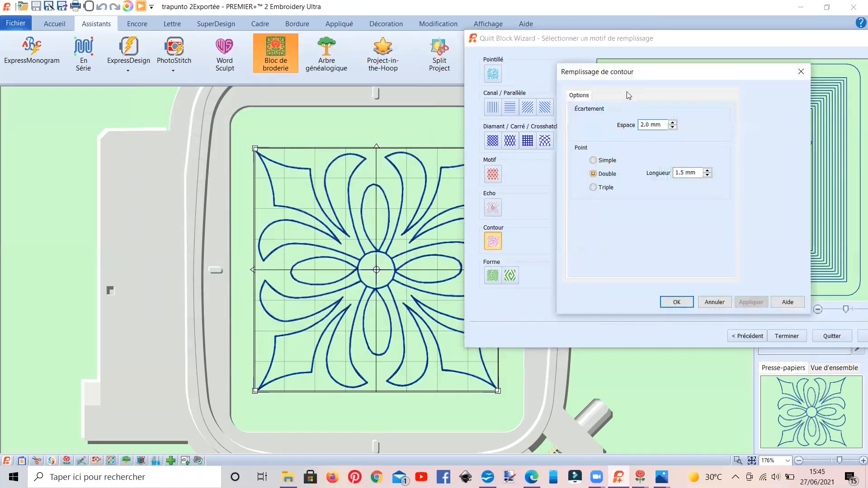
pyautogui.moveTo(622, 78); pyautogui.dragTo(391, 78)
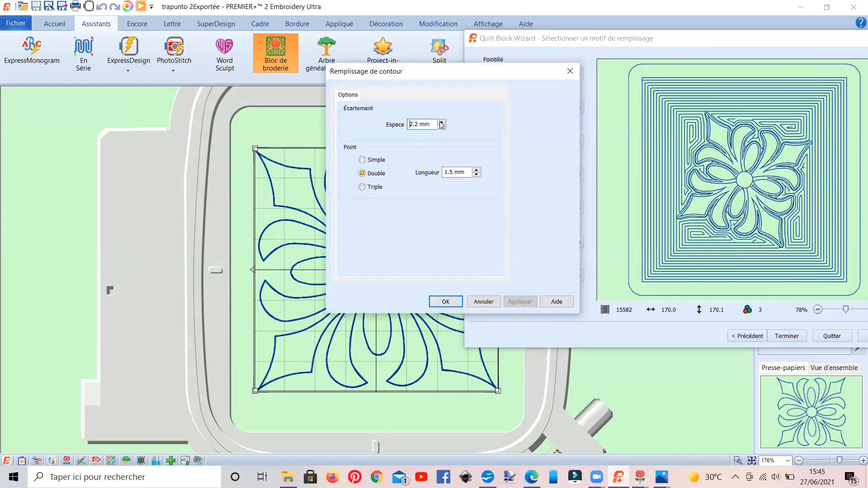
pyautogui.click(442, 122)
pyautogui.click(442, 123)
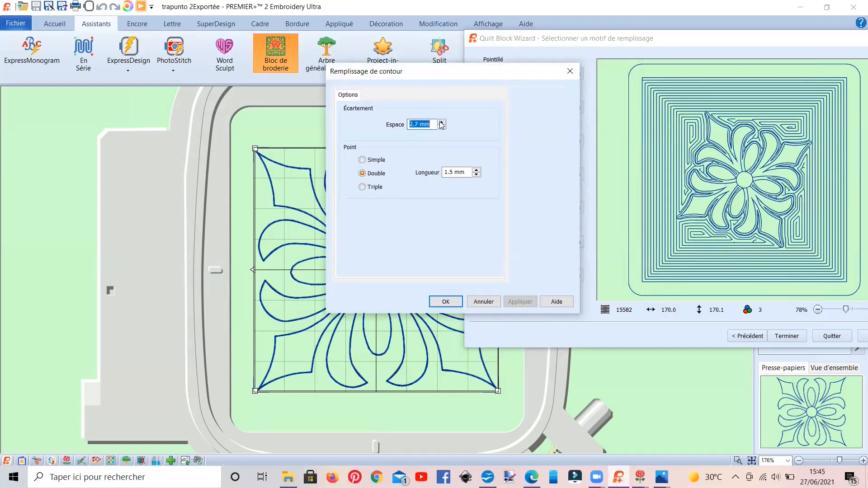
pyautogui.click(362, 160)
pyautogui.click(434, 300)
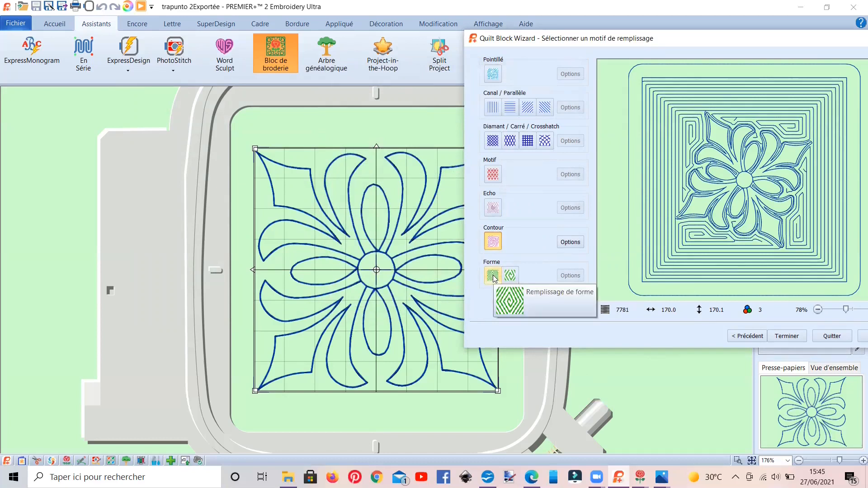
# - Fill the block with the plain Shape fill and choose scalloped flower shape 35
pyautogui.click(493, 275)
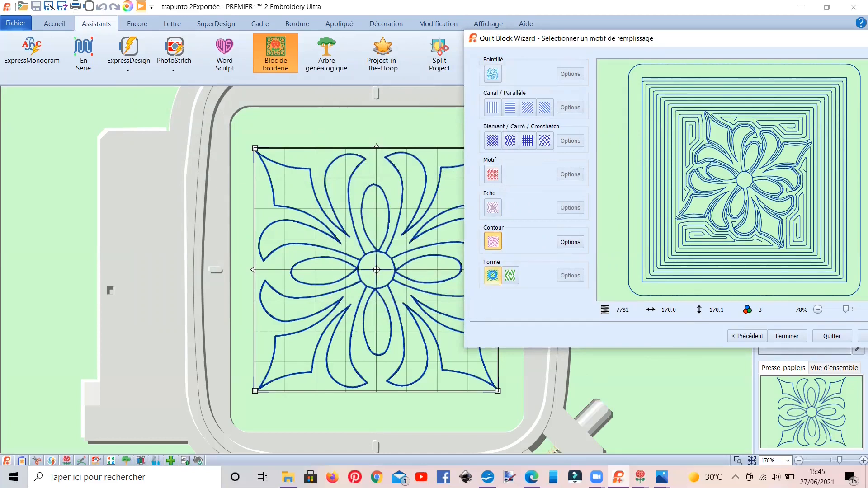
pyautogui.click(572, 276)
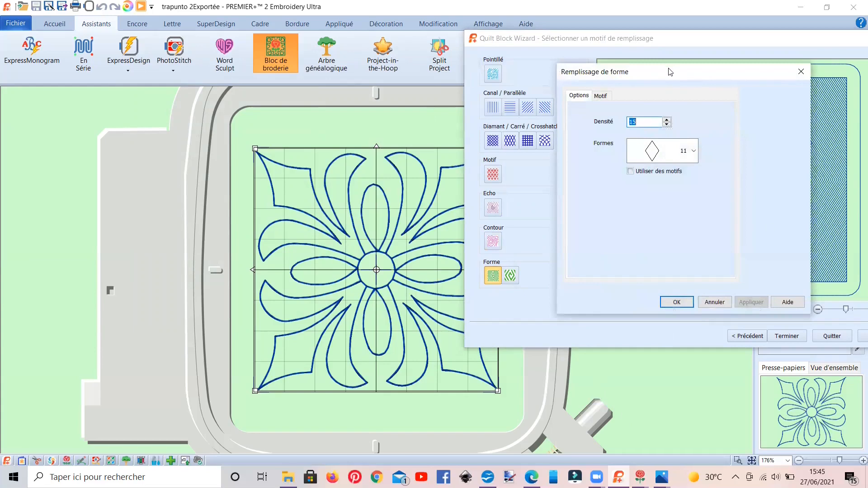
pyautogui.moveTo(670, 71); pyautogui.dragTo(293, 76)
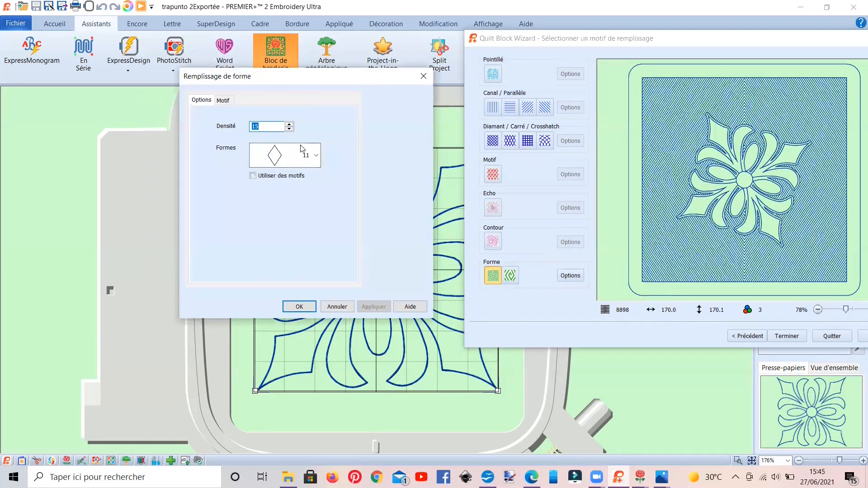
pyautogui.click(302, 151)
pyautogui.scroll(-6, 278, 253)
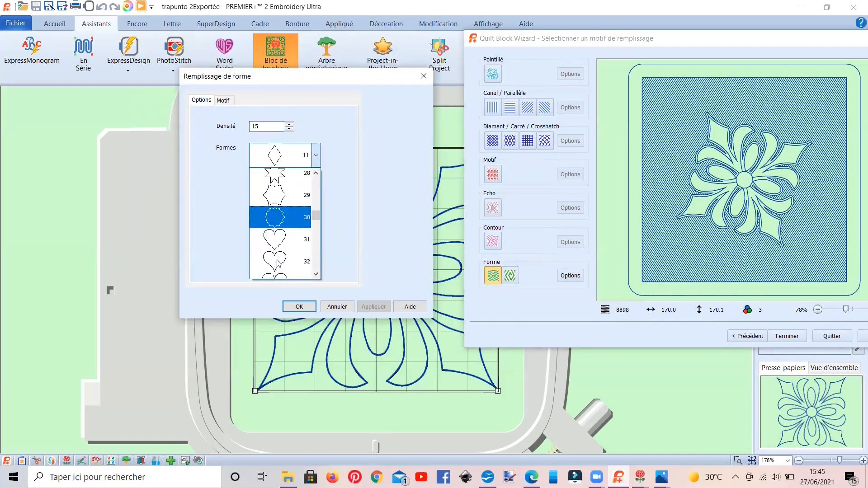
pyautogui.scroll(-1, 278, 264)
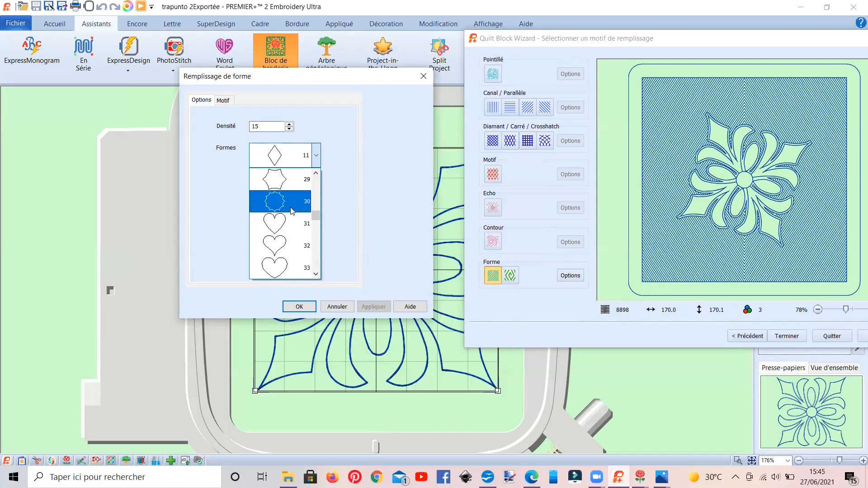
pyautogui.scroll(-3, 283, 235)
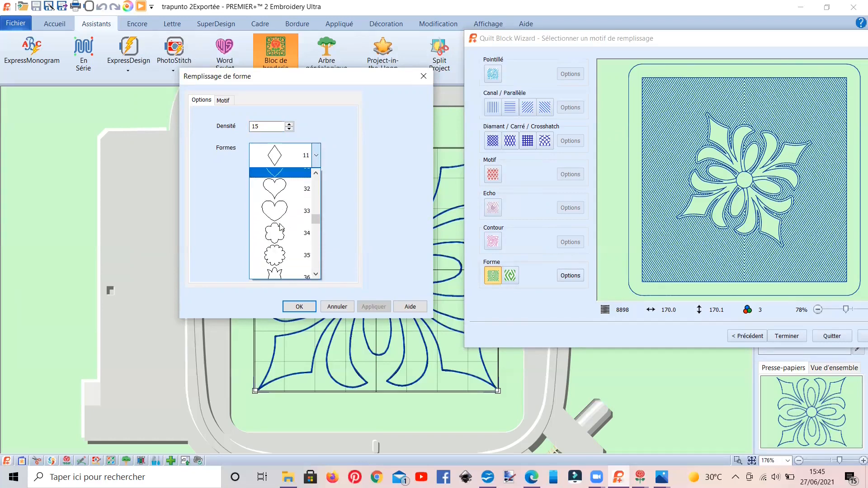
pyautogui.click(282, 248)
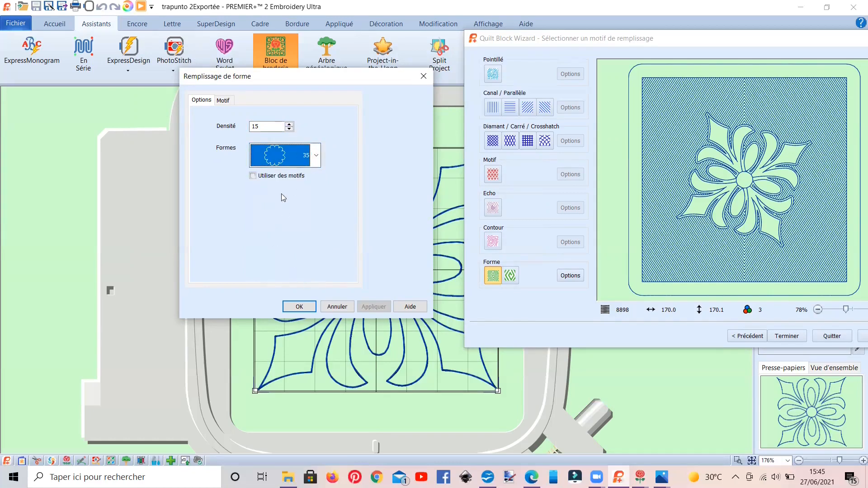
pyautogui.click(311, 311)
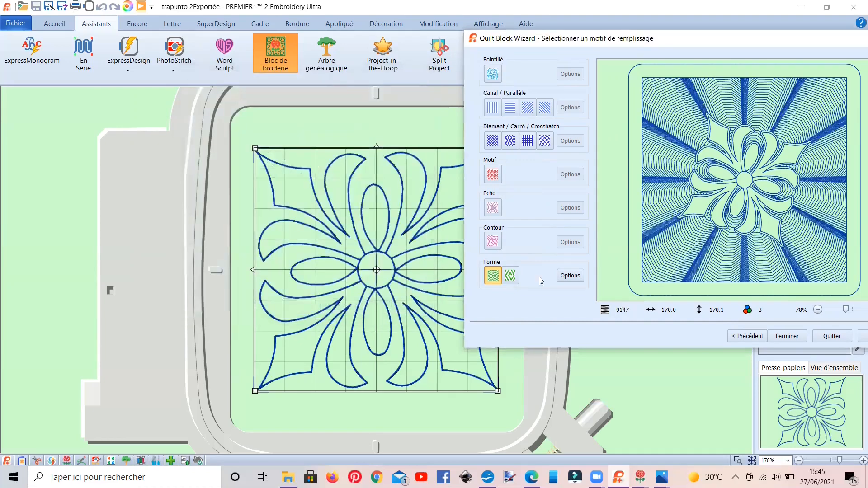
# - Increase the density value of the scalloped Shape fill and apply it to the block
pyautogui.click(571, 276)
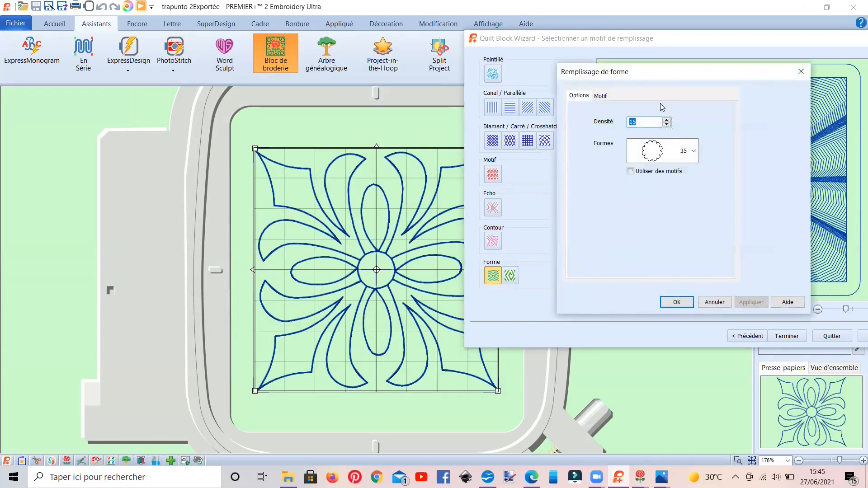
pyautogui.moveTo(663, 80); pyautogui.dragTo(341, 83)
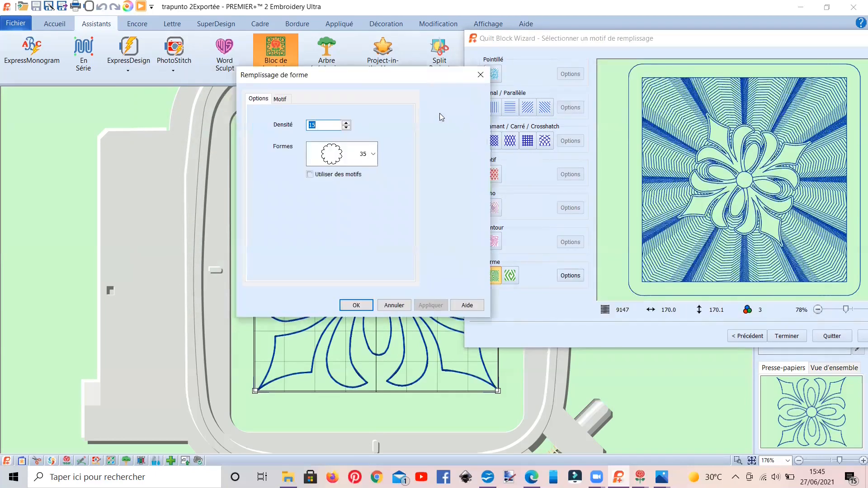
pyautogui.click(346, 123)
pyautogui.click(346, 123)
pyautogui.click(346, 123)
pyautogui.click(356, 306)
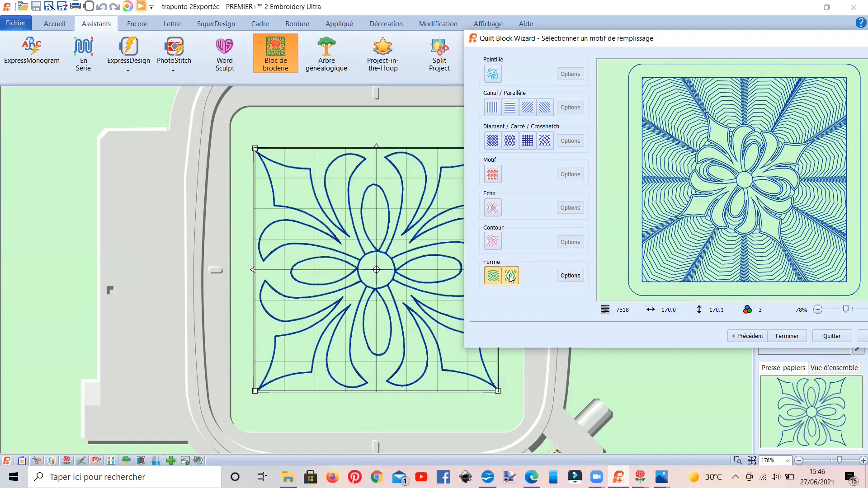
# - Set the motif-based Shape fill to design 1 from the Candlewicking 2 category and apply it to the block
pyautogui.click(565, 275)
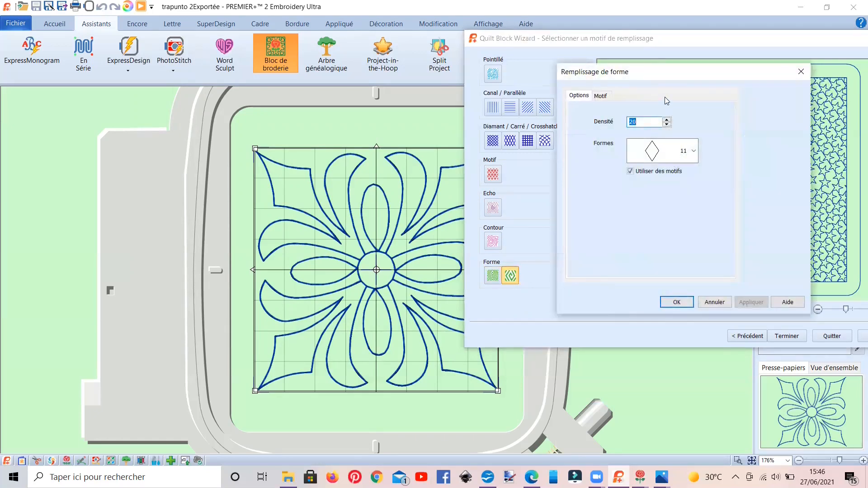
pyautogui.moveTo(657, 67); pyautogui.dragTo(248, 73)
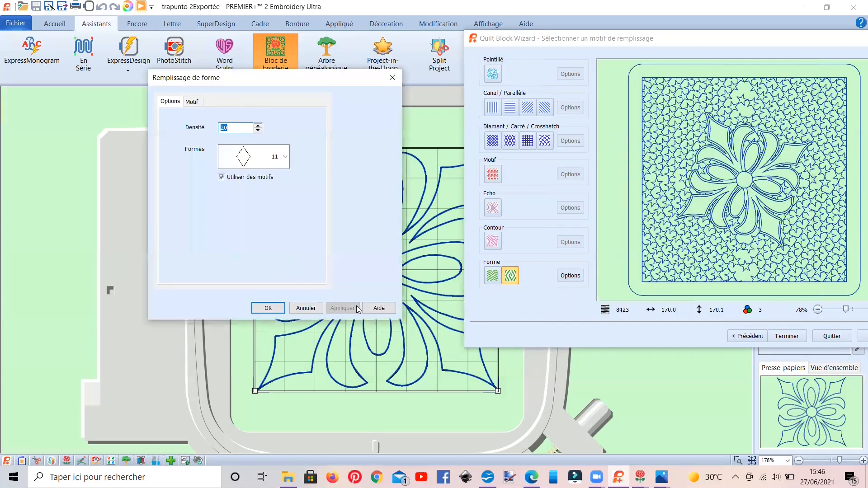
pyautogui.click(192, 103)
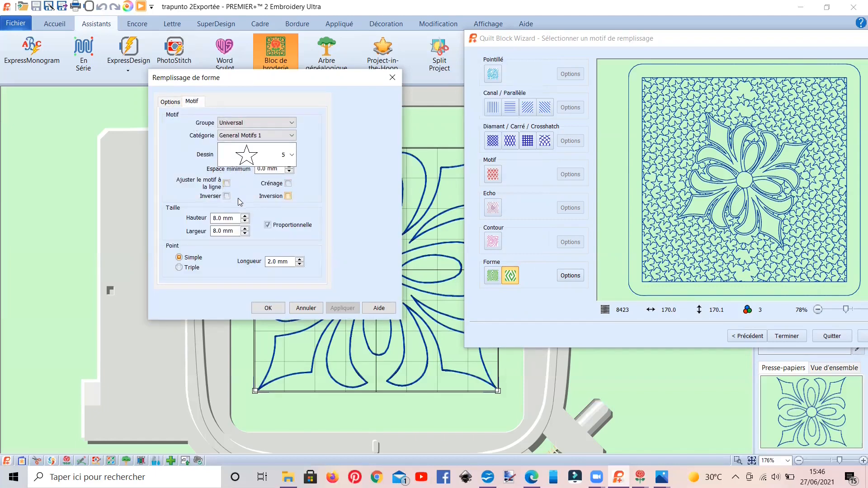
pyautogui.click(263, 159)
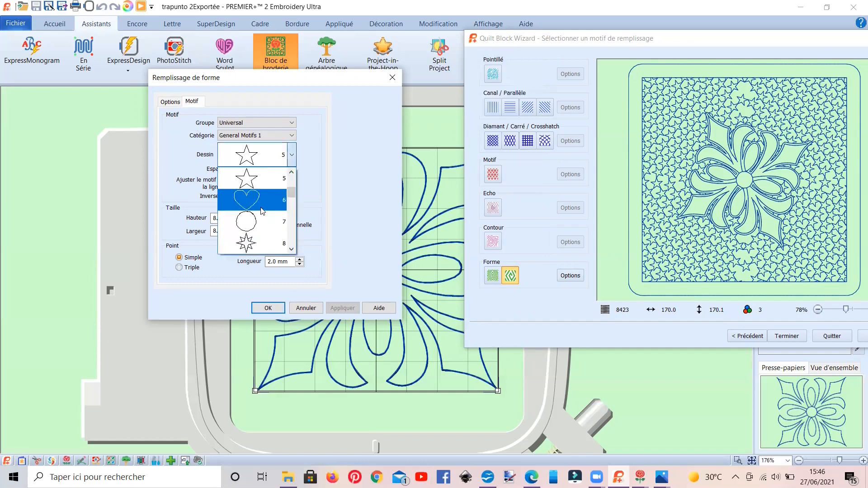
pyautogui.click(249, 245)
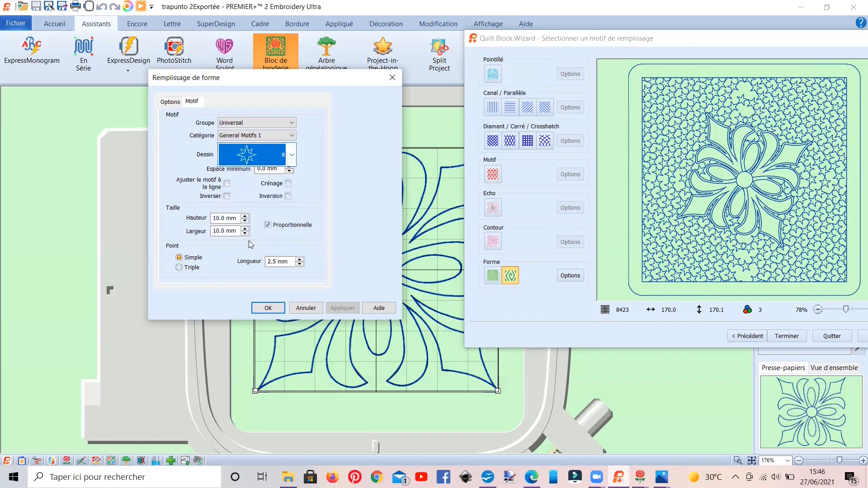
pyautogui.click(293, 136)
pyautogui.click(273, 159)
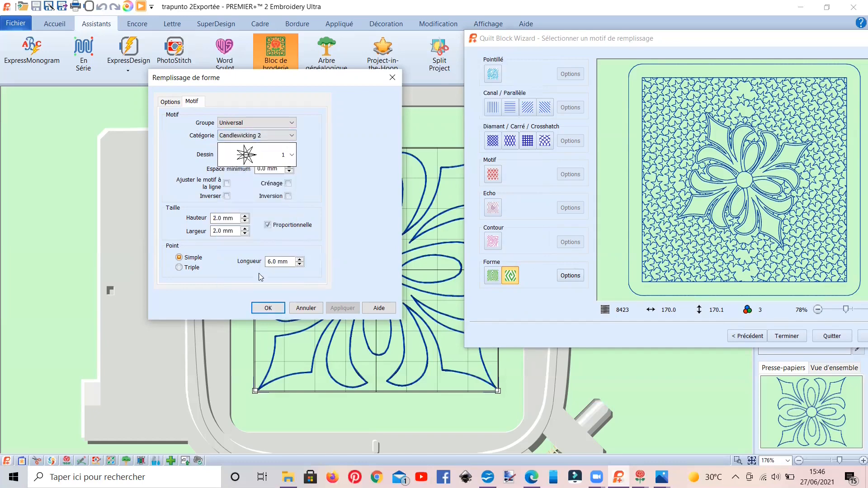
pyautogui.click(263, 307)
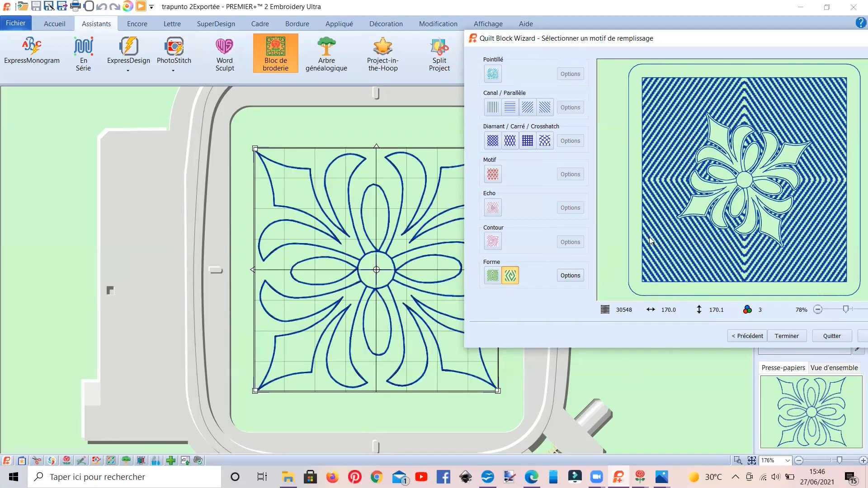
# - Turn off the use of motifs in the Shape fill and apply it to the block
pyautogui.click(570, 276)
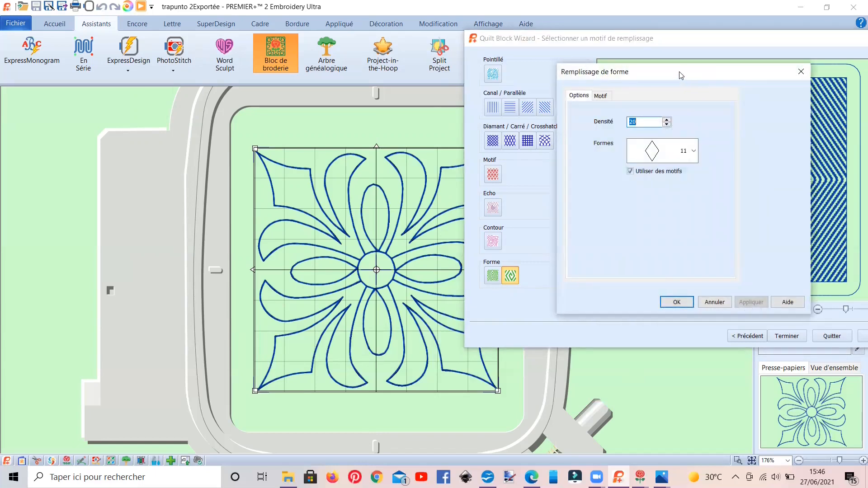
pyautogui.moveTo(682, 75); pyautogui.dragTo(299, 64)
pyautogui.click(247, 161)
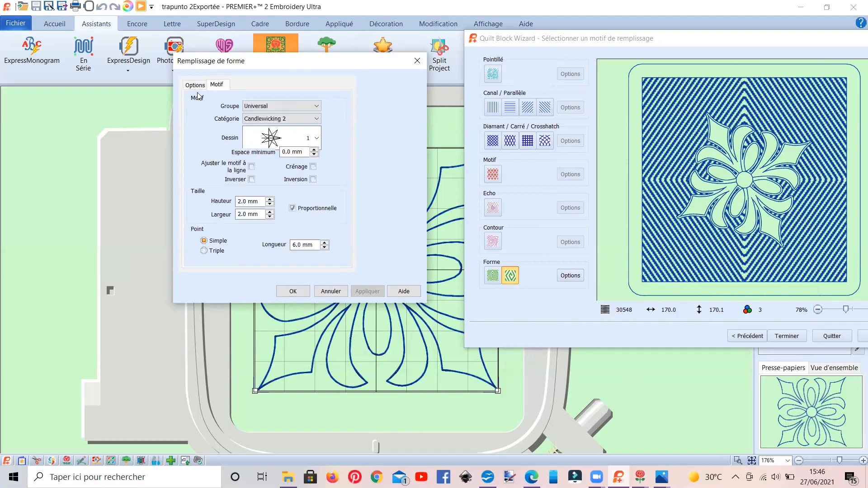
pyautogui.click(292, 292)
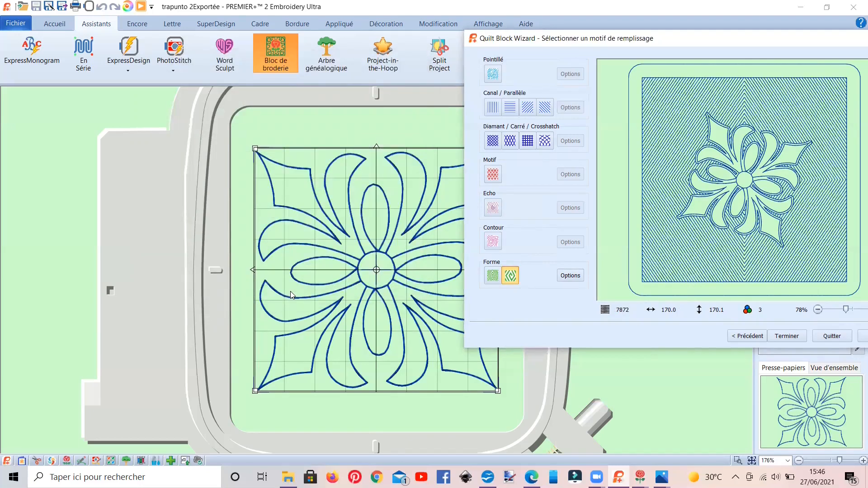
# - Turn the use of motifs back on for the Shape fill and apply it to the block
pyautogui.click(571, 276)
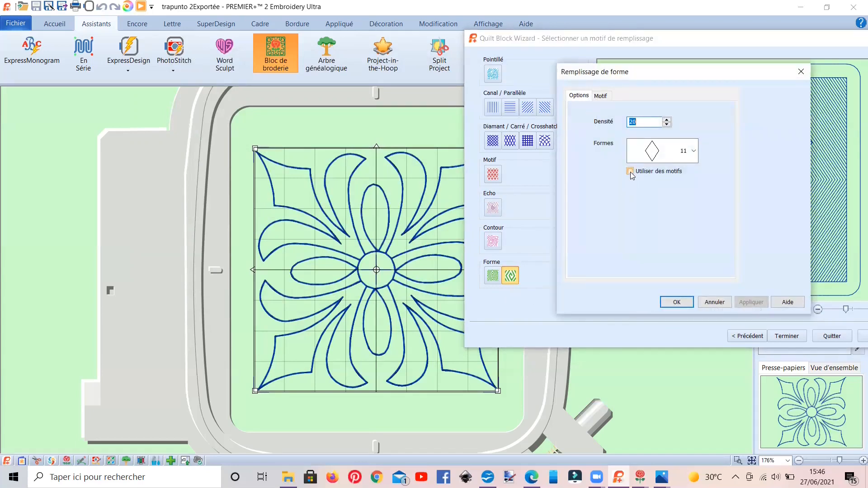
pyautogui.click(631, 172)
pyautogui.moveTo(635, 78); pyautogui.dragTo(284, 82)
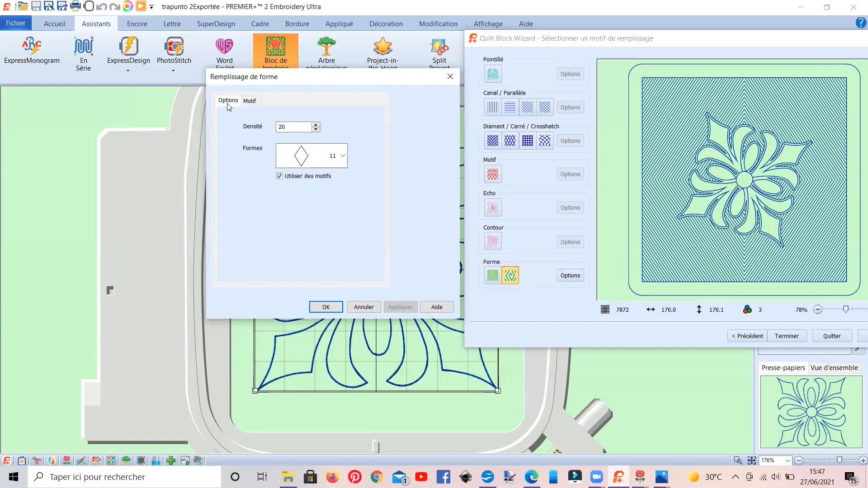
pyautogui.click(251, 105)
pyautogui.click(329, 307)
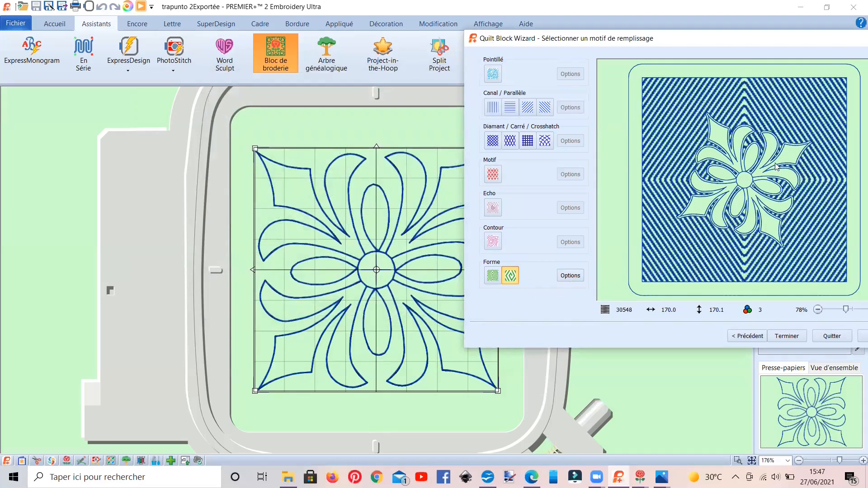
# - Fill the block with the Stipple pattern in curved style, with 1.4 mm spacing and a single stitch
pyautogui.click(493, 74)
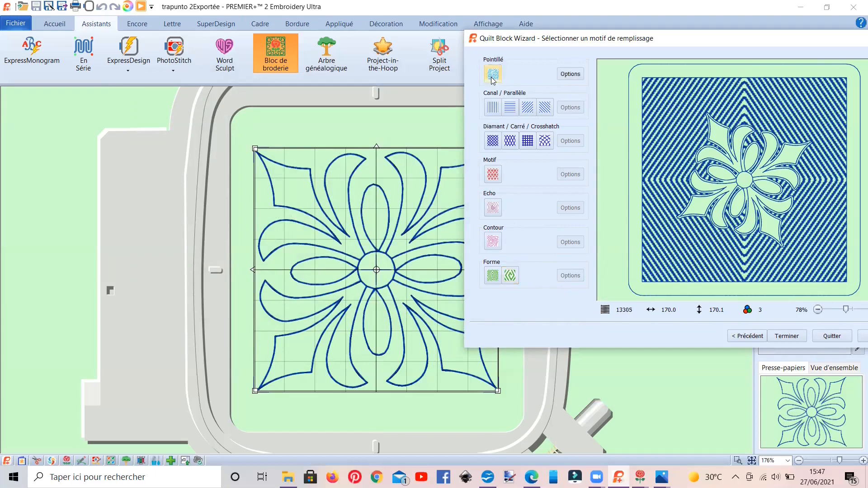
pyautogui.click(568, 76)
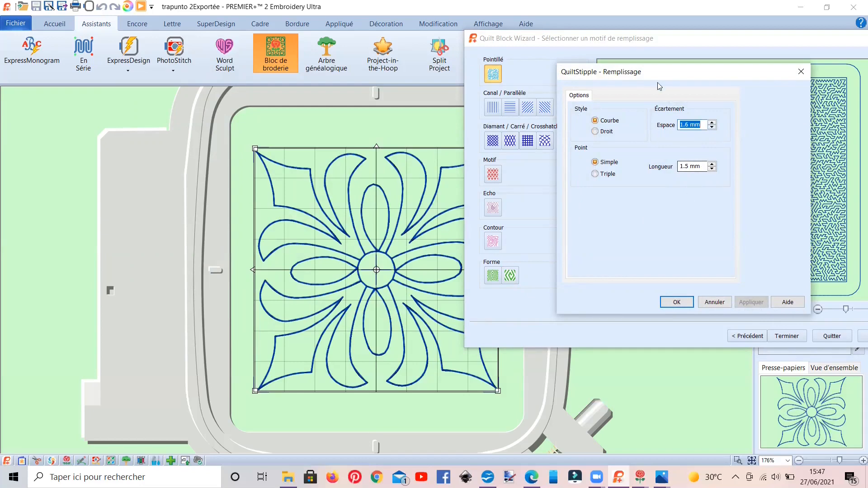
pyautogui.moveTo(656, 77); pyautogui.dragTo(327, 86)
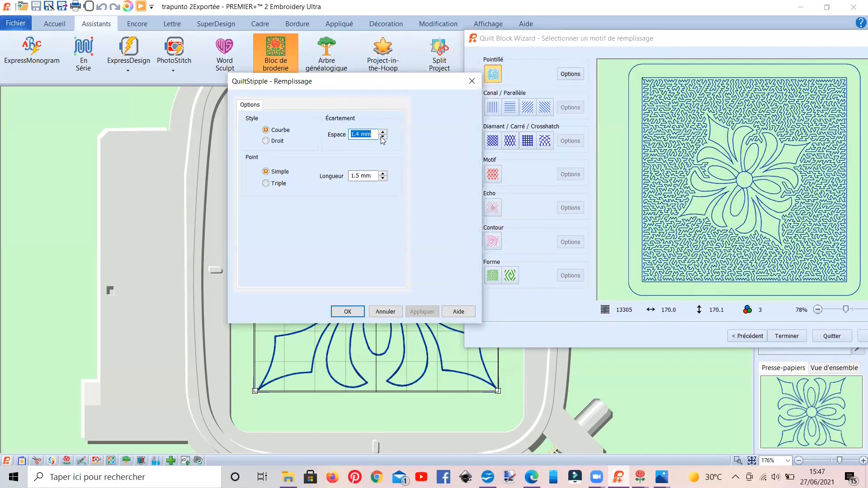
pyautogui.click(345, 312)
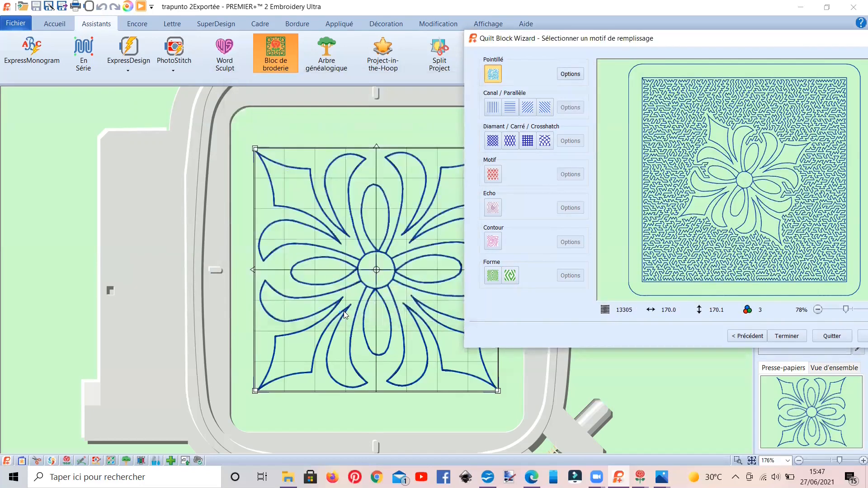
# - Reduce the spacing of the Stipple fill further and finish the wizard to place the quilt block in the design
pyautogui.click(569, 74)
pyautogui.moveTo(666, 74); pyautogui.dragTo(293, 83)
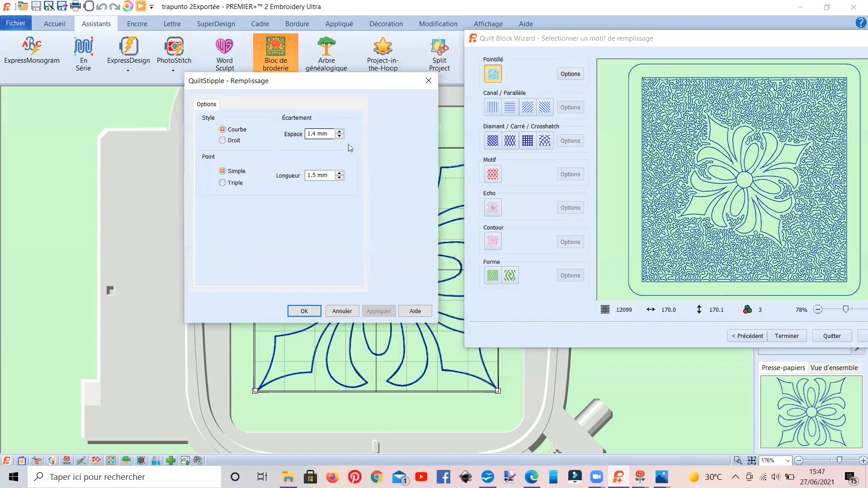
pyautogui.click(339, 136)
pyautogui.click(302, 311)
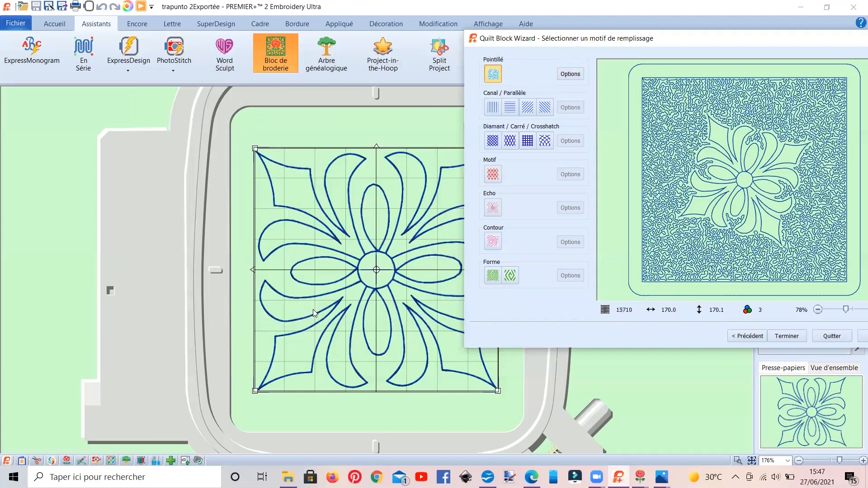
pyautogui.click(776, 336)
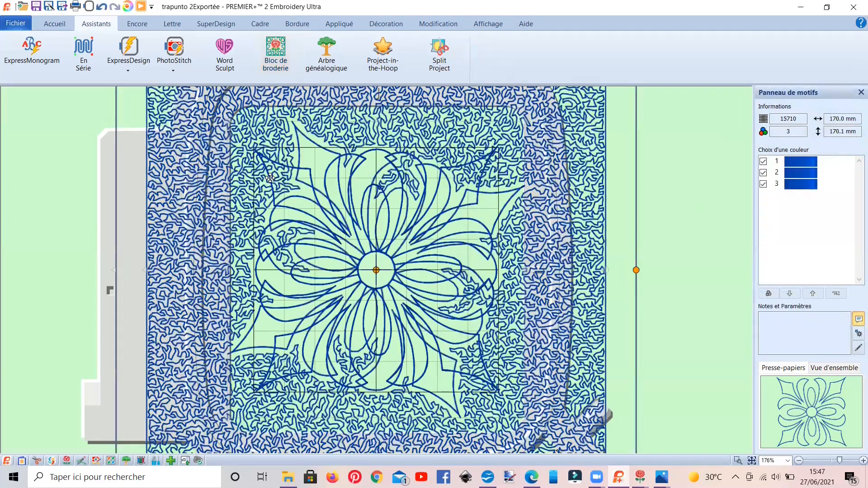
# - Change the hoop to the 200mm x 200mm creative Quilter's Hoop
pyautogui.click(478, 25)
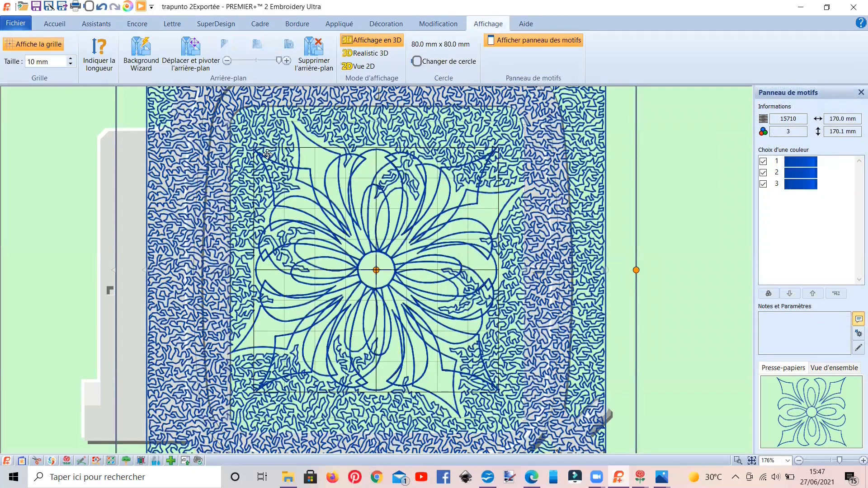
pyautogui.click(459, 60)
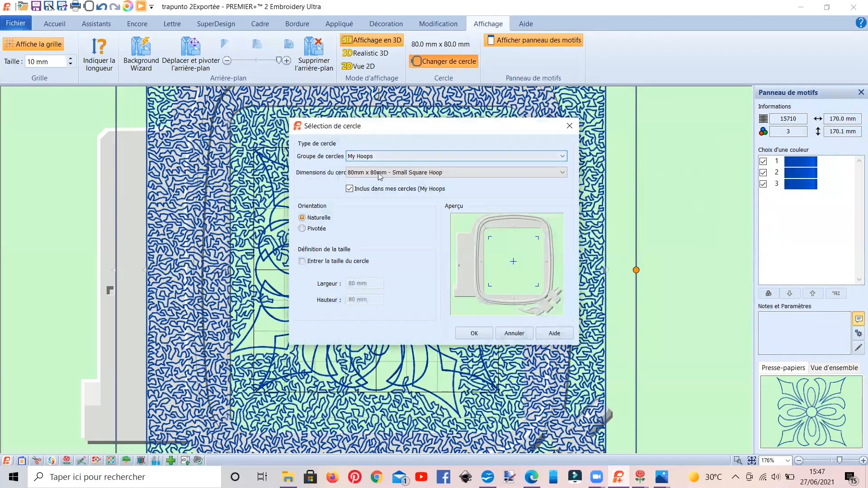
pyautogui.click(379, 174)
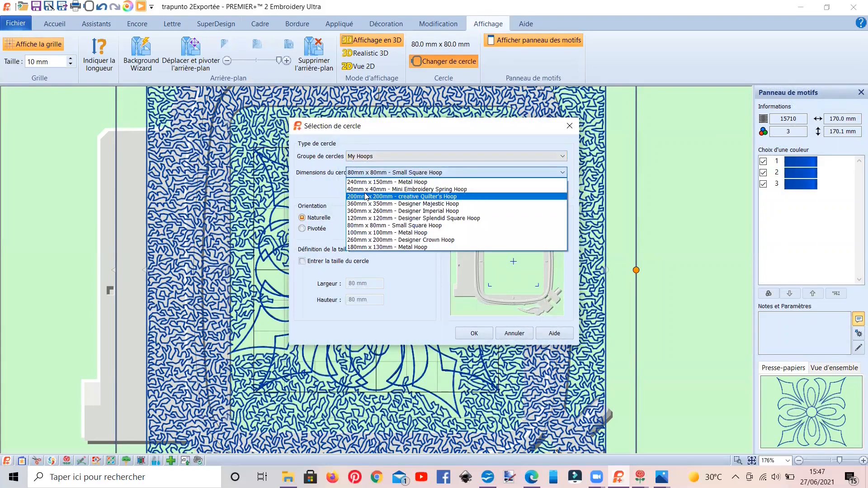
pyautogui.click(365, 196)
pyautogui.click(473, 333)
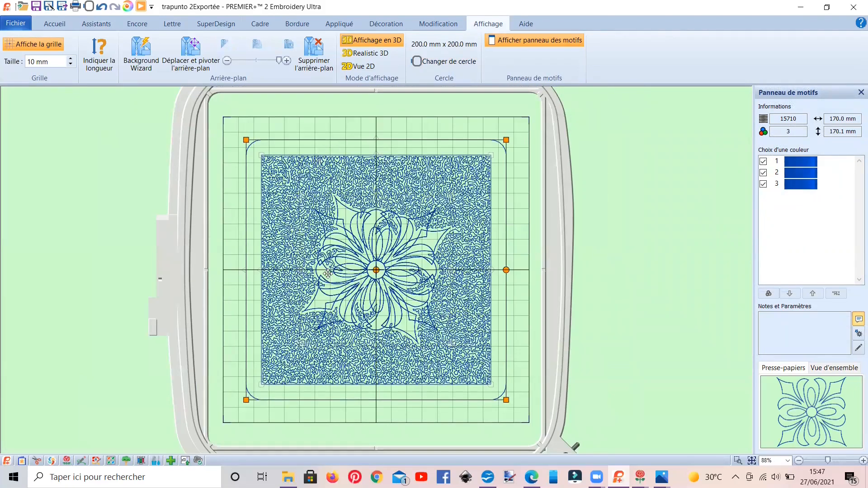
# - Move the quilt block out of the hoop and delete the original ornament design from its centre
pyautogui.moveTo(328, 273); pyautogui.dragTo(82, 242)
pyautogui.click(362, 278)
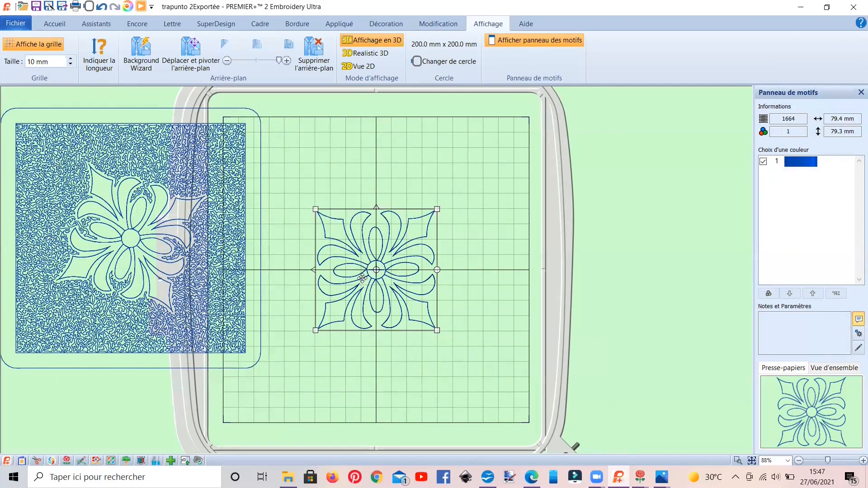
pyautogui.click(301, 285)
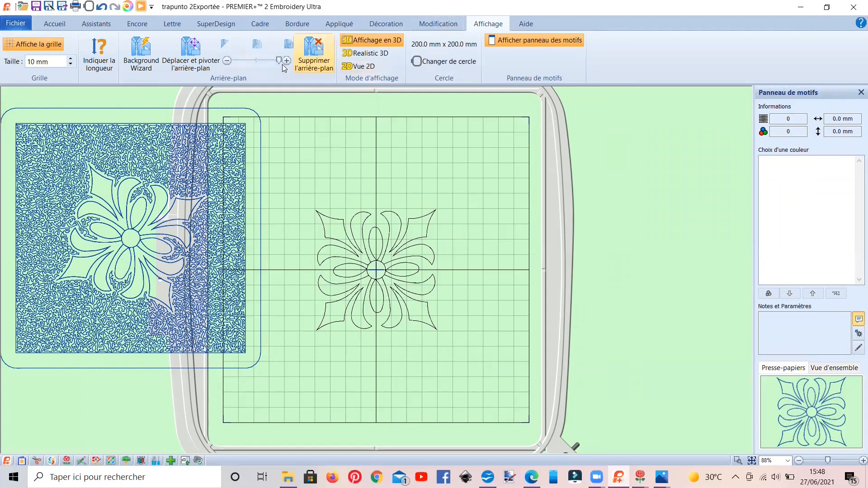
# - Remove the background picture and move the quilt block back to the centre of the hoop
pyautogui.click(314, 53)
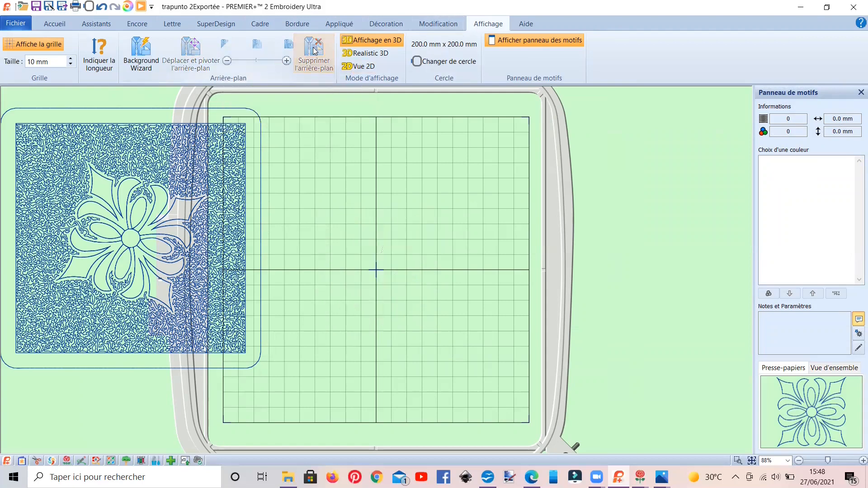
pyautogui.click(245, 152)
pyautogui.moveTo(152, 153); pyautogui.dragTo(388, 183)
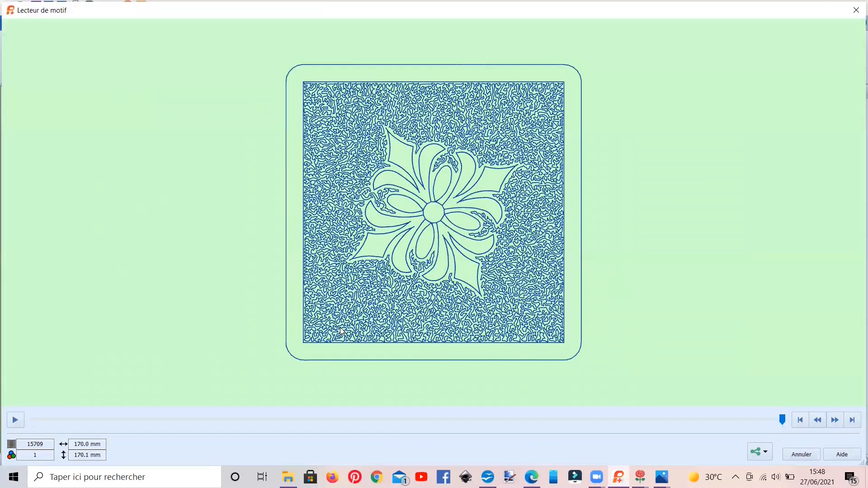
# - Examine the stippling around the ornament and the block's outer border enlarged in the Design Player
pyautogui.scroll(1, 341, 332)
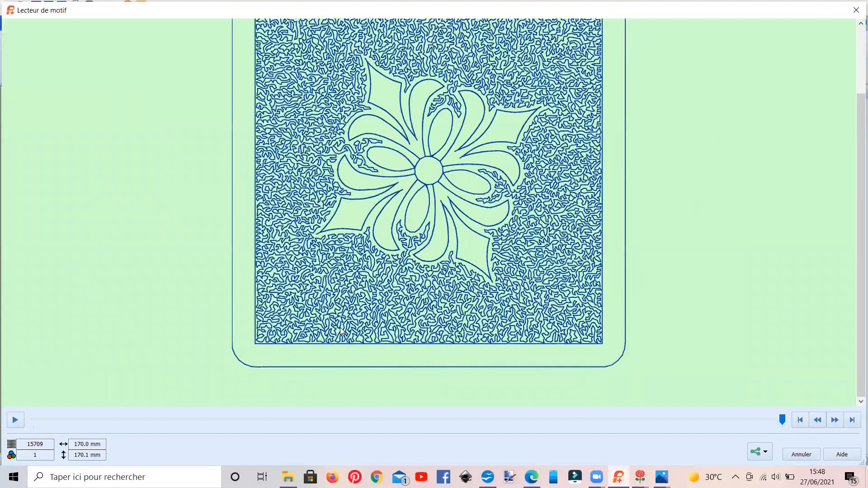
pyautogui.scroll(2, 341, 332)
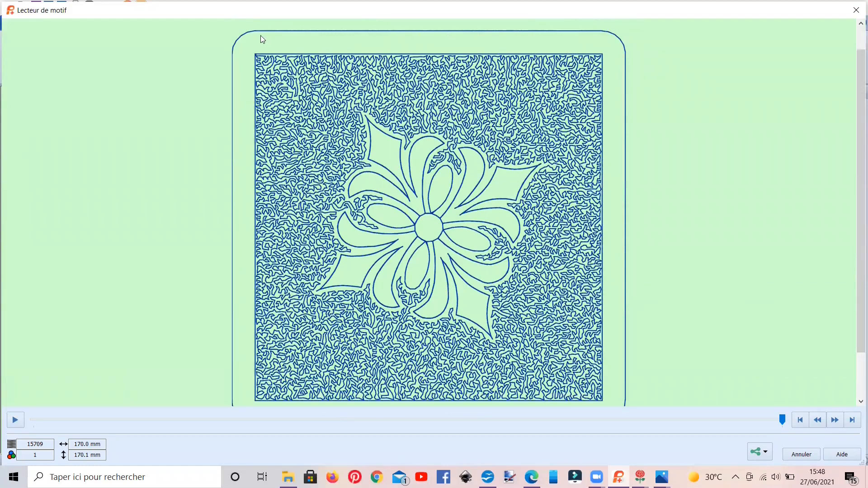
pyautogui.scroll(-1, 282, 205)
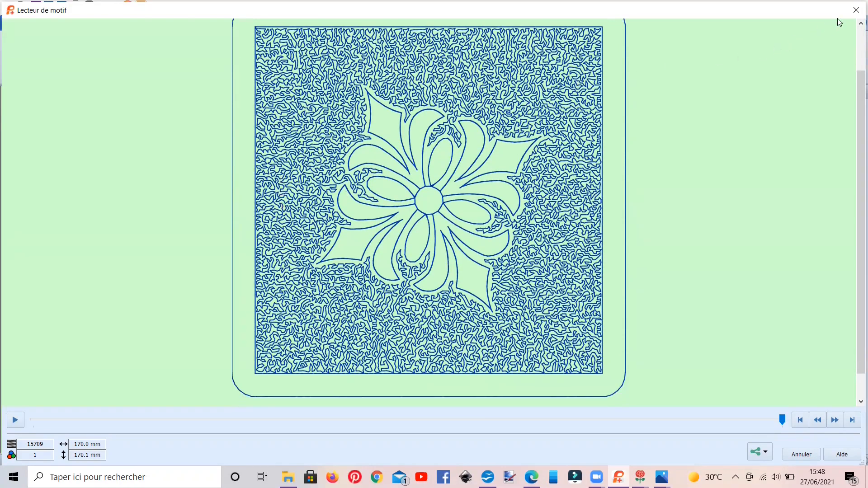
pyautogui.click(856, 10)
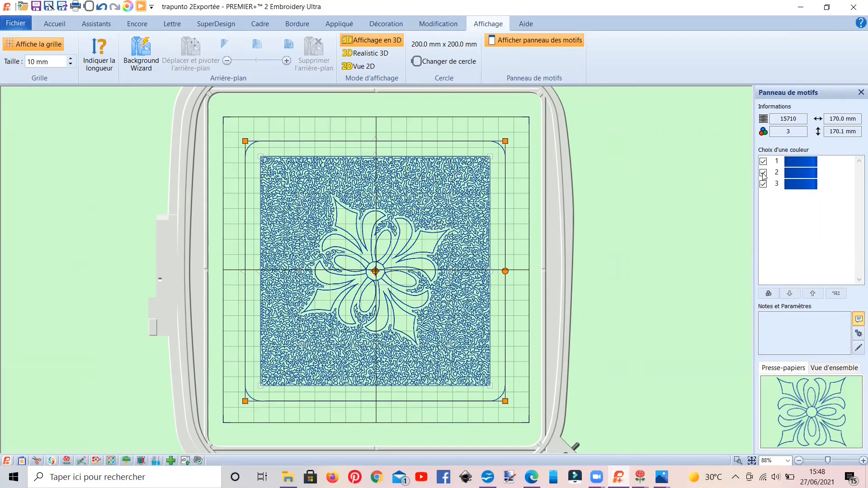
# - Recolour the stippling, the second colour block of the quilt design, with the orange default thread colour
pyautogui.click(773, 174)
pyautogui.click(794, 176)
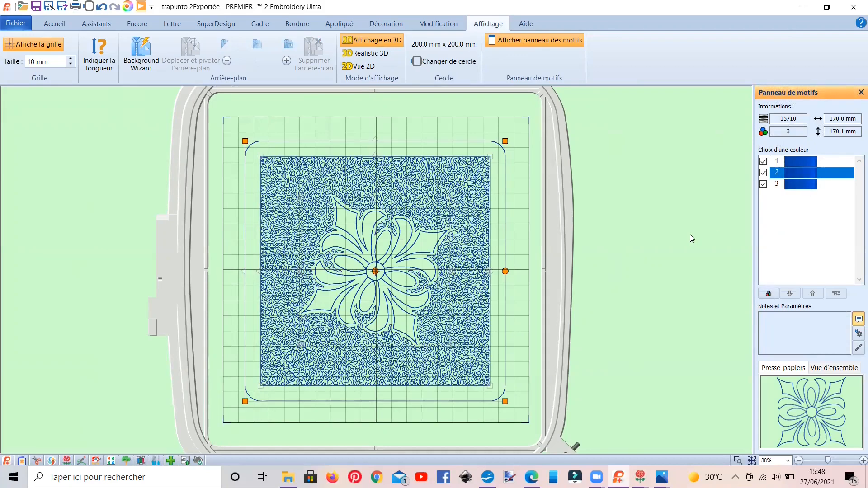
pyautogui.click(55, 25)
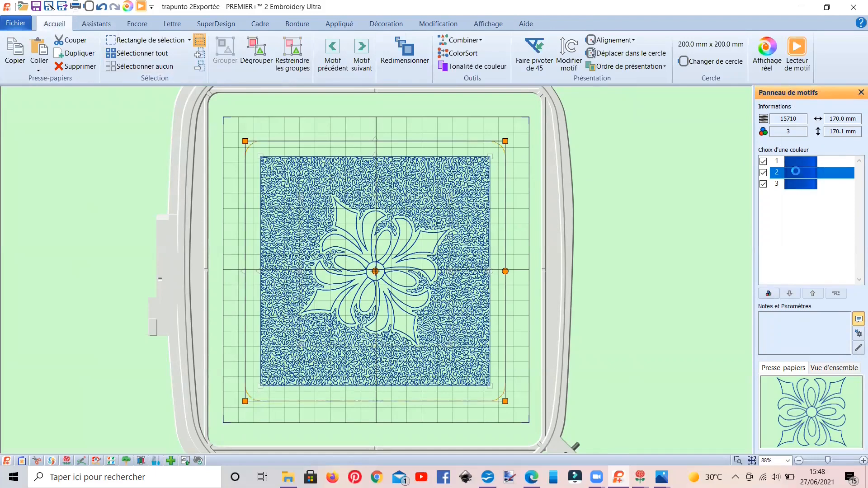
pyautogui.doubleClick(771, 174)
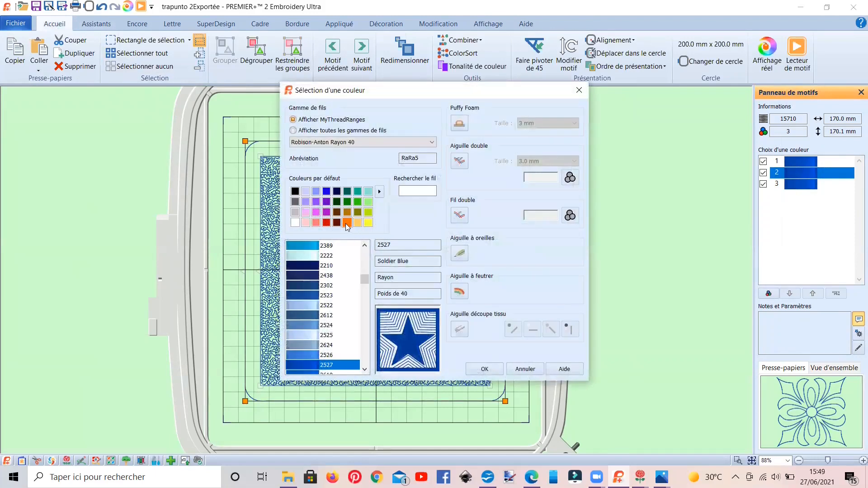
pyautogui.click(347, 223)
pyautogui.click(498, 369)
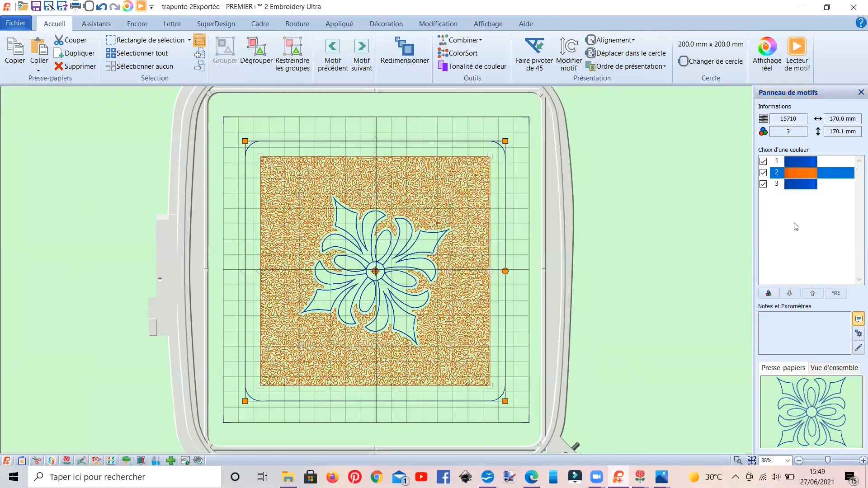
# - Recolour the outer border, the third colour block, with the green default thread colour
pyautogui.doubleClick(793, 186)
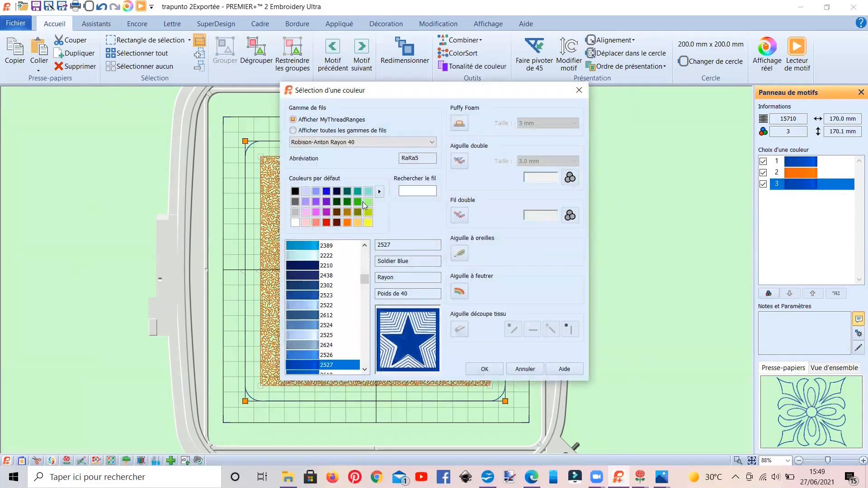
pyautogui.click(357, 202)
pyautogui.click(485, 369)
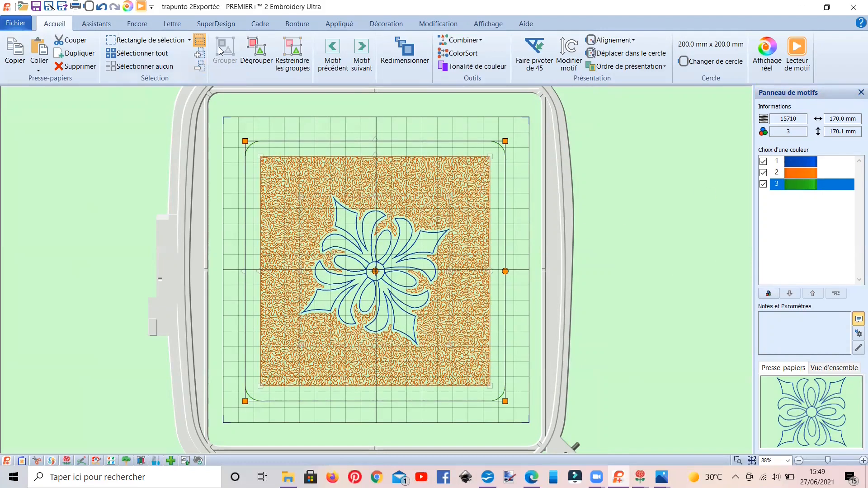
# - Restrict the groups and step through the ornament, stippling and border as separate designs, then deselect everything
pyautogui.click(291, 66)
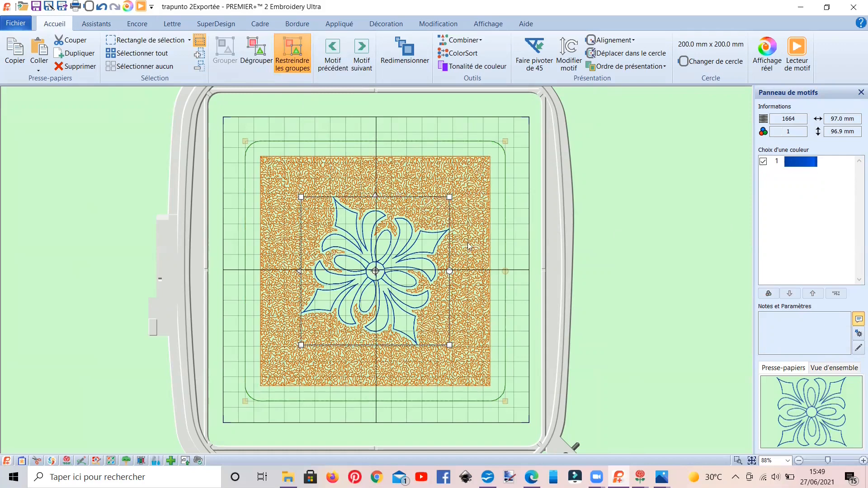
pyautogui.click(806, 168)
pyautogui.click(362, 58)
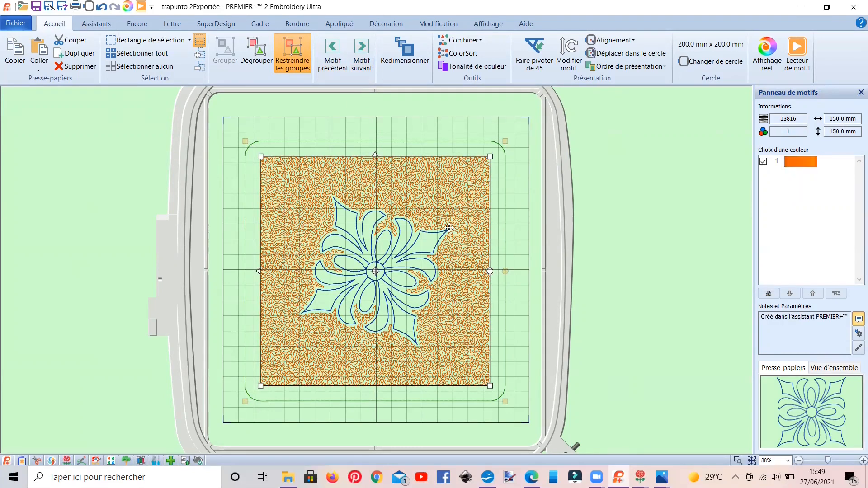
pyautogui.click(361, 53)
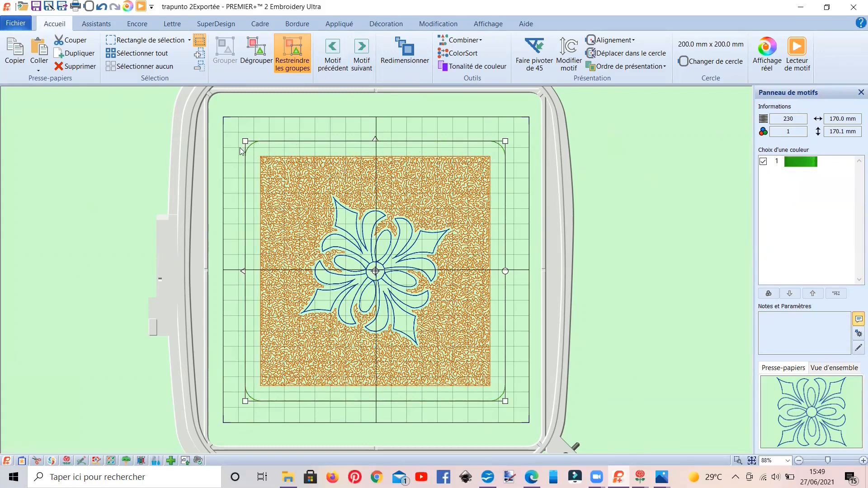
pyautogui.click(218, 152)
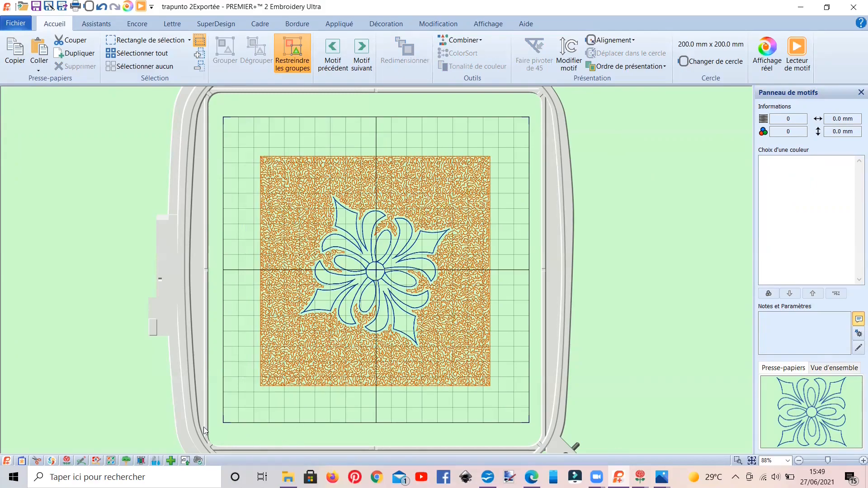
# - Switch to Edge to browse the Bing image results for trapunto, then return to PREMIER+ 2 Embroidery
pyautogui.click(532, 478)
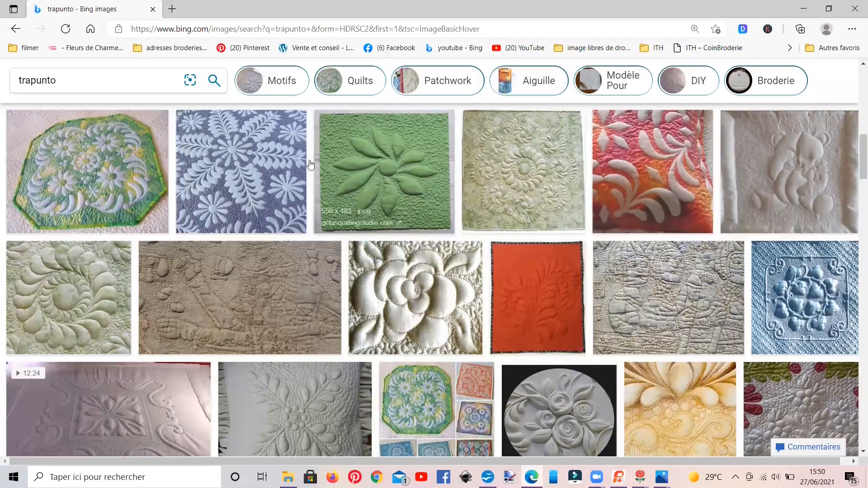
pyautogui.scroll(-1, 275, 235)
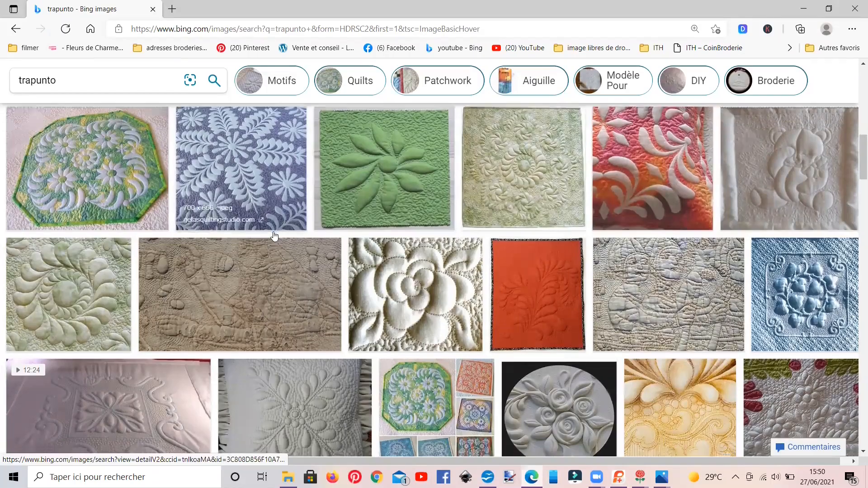
pyautogui.scroll(-3, 275, 235)
pyautogui.scroll(-1, 275, 235)
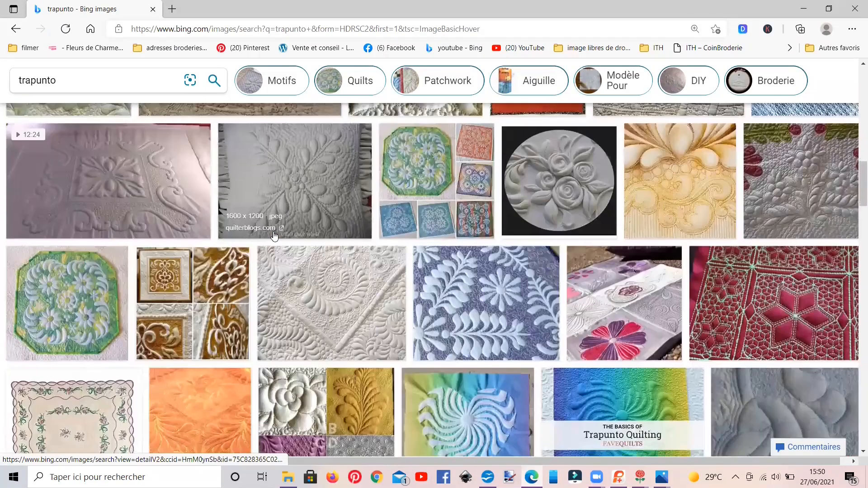
pyautogui.scroll(-4, 274, 236)
pyautogui.scroll(6, 326, 308)
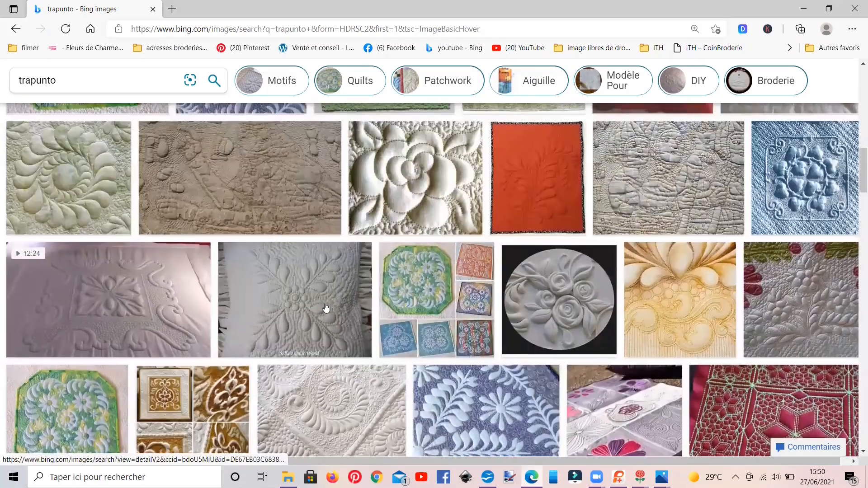
pyautogui.click(619, 477)
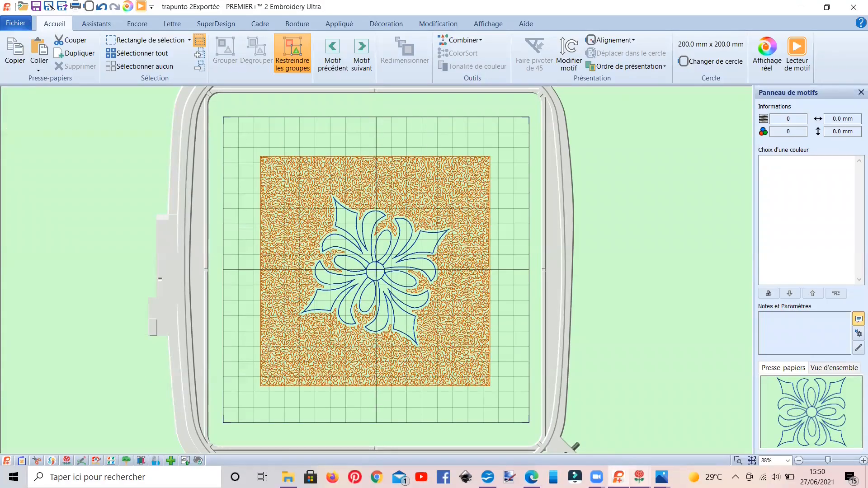
# - View the stitched trapunto samples in Capture d'écran (258).png in Photos, then return to the embroidery software
pyautogui.moveTo(660, 477)
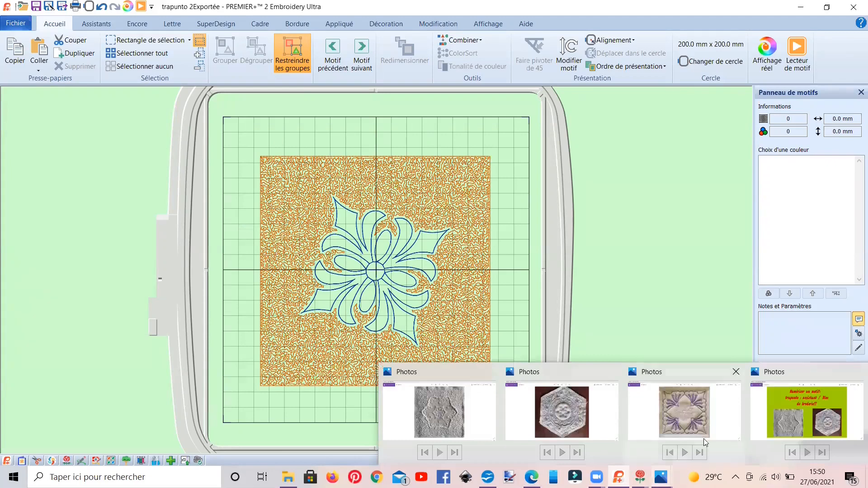
pyautogui.click(764, 422)
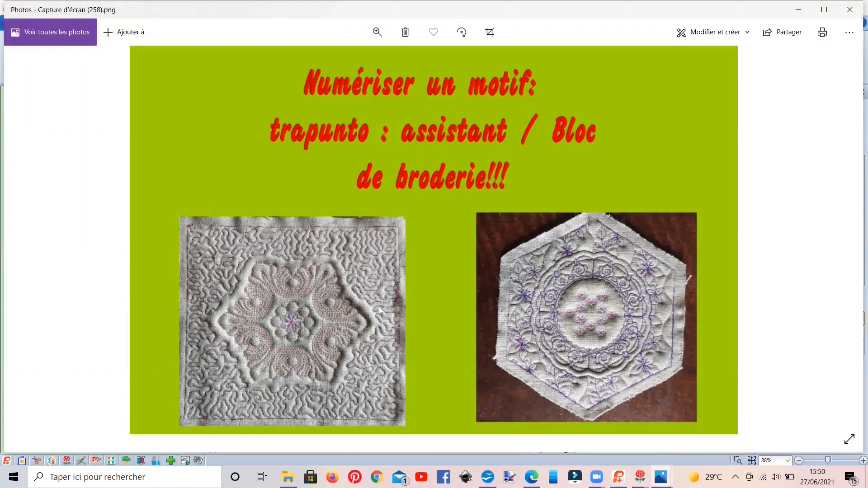
pyautogui.moveTo(640, 478)
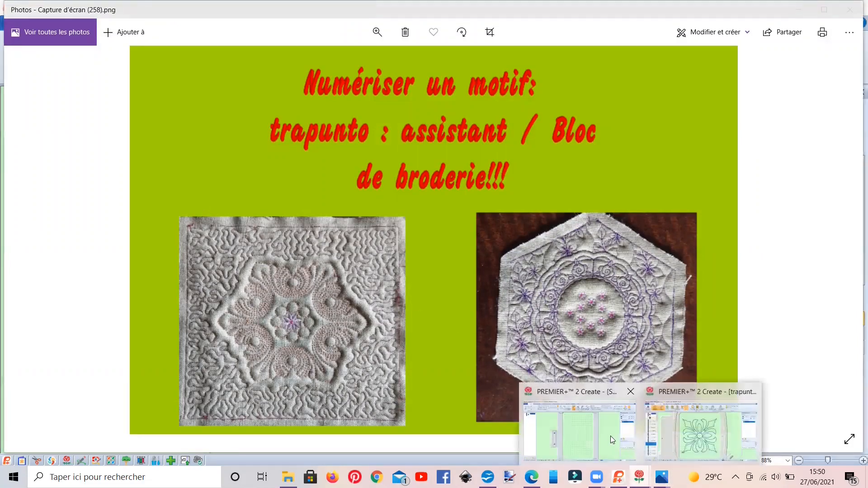
pyautogui.click(703, 447)
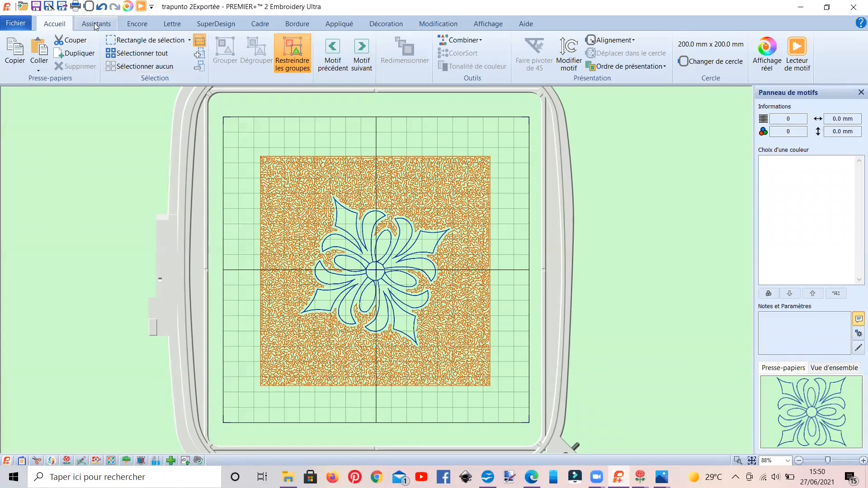
# - Start a filled quilt block with inner embroidery in the Quilt Block Wizard, keep the 150 mm square, and load Snowfsml.vp4
pyautogui.click(94, 23)
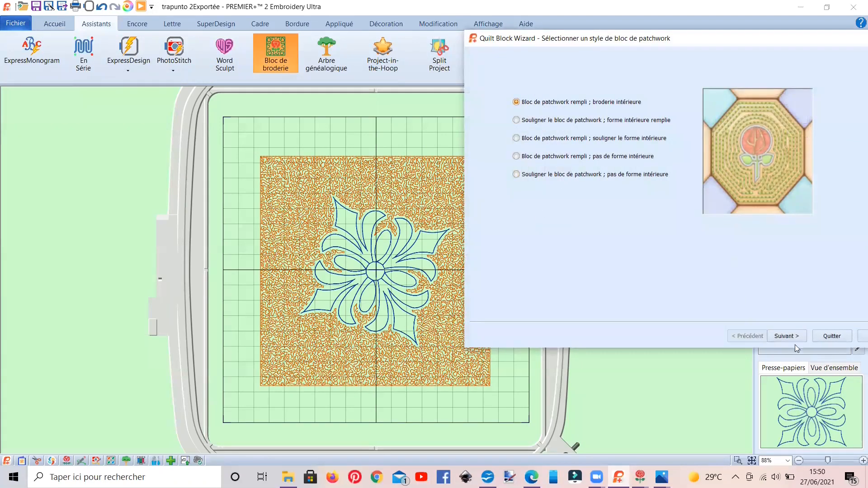
pyautogui.click(787, 337)
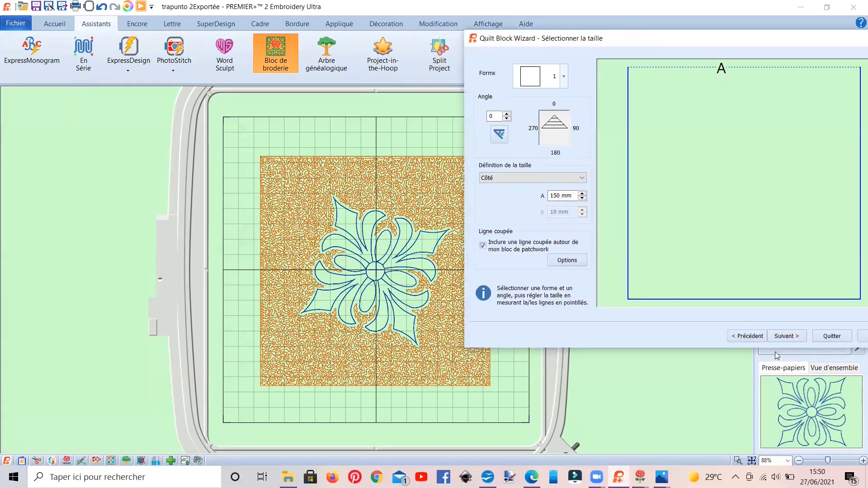
pyautogui.click(785, 338)
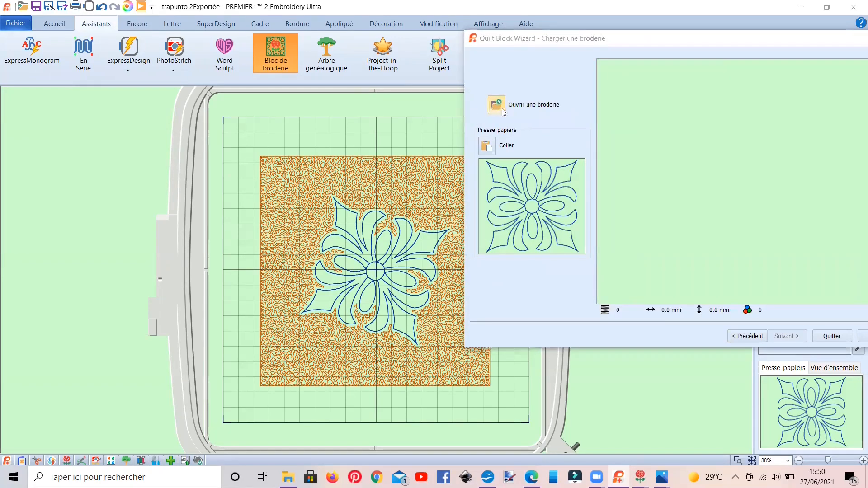
pyautogui.click(500, 107)
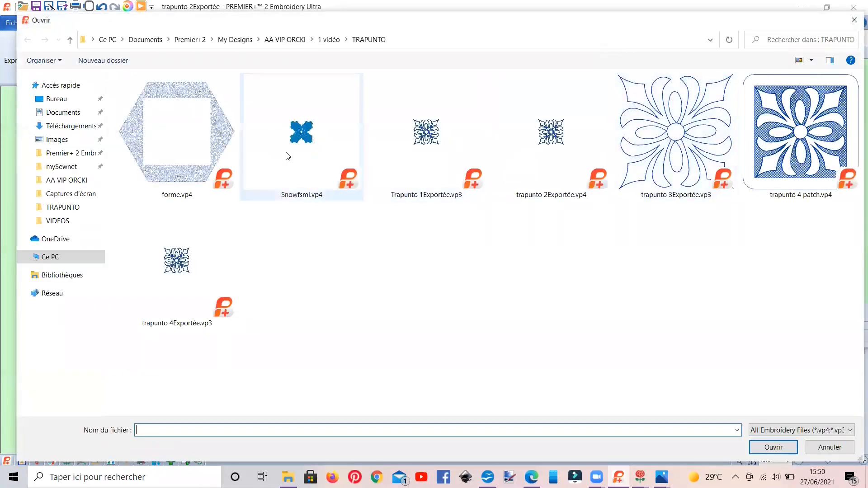
pyautogui.click(308, 158)
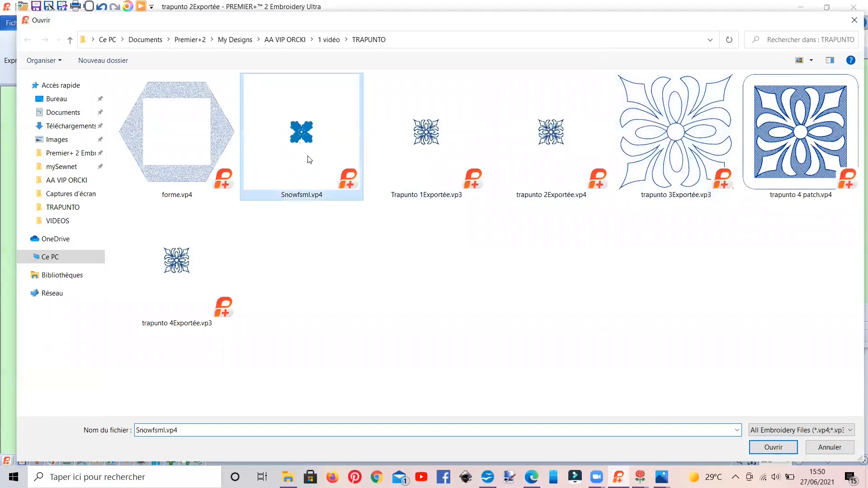
pyautogui.click(754, 448)
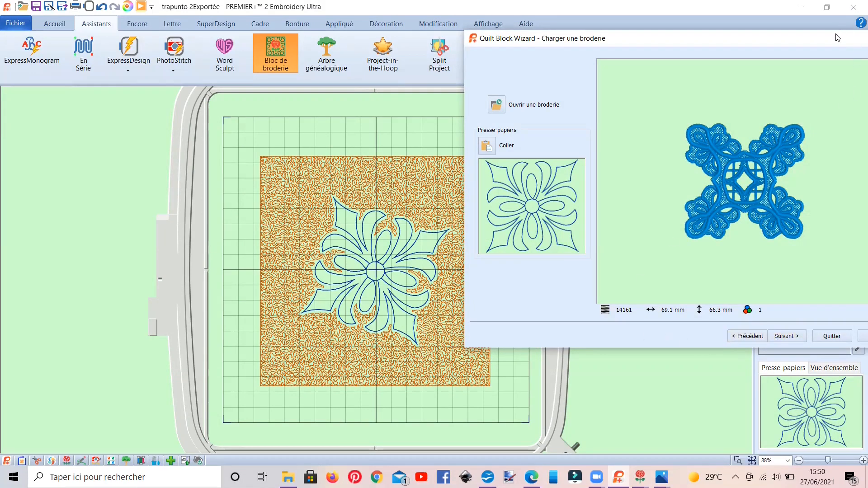
pyautogui.moveTo(832, 39); pyautogui.dragTo(602, 74)
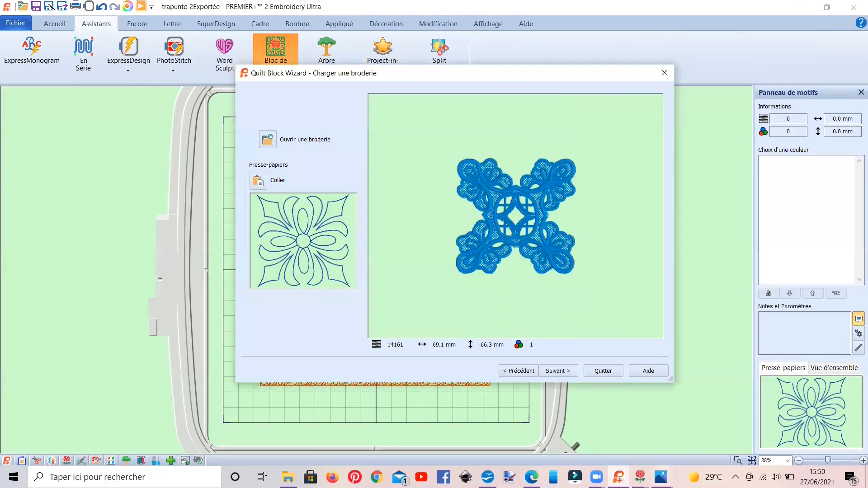
# - Switch to Photos and show the title picture with the two stitched trapunto blocks again
pyautogui.moveTo(661, 477)
pyautogui.click(808, 419)
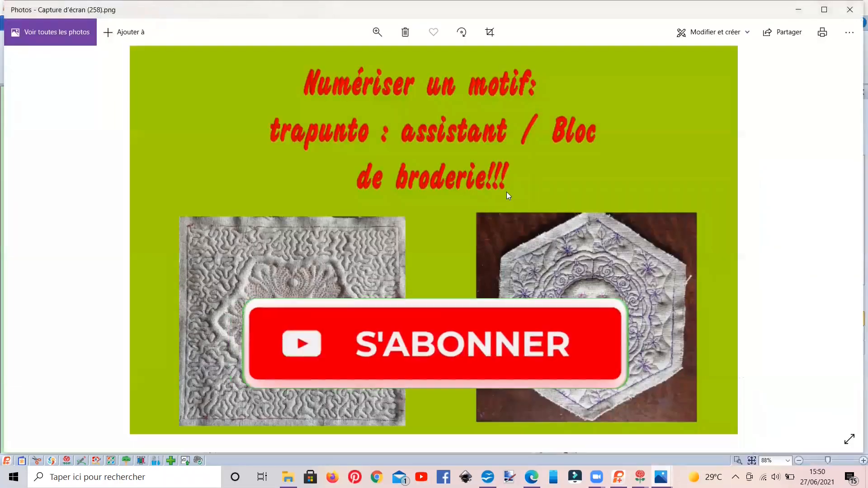